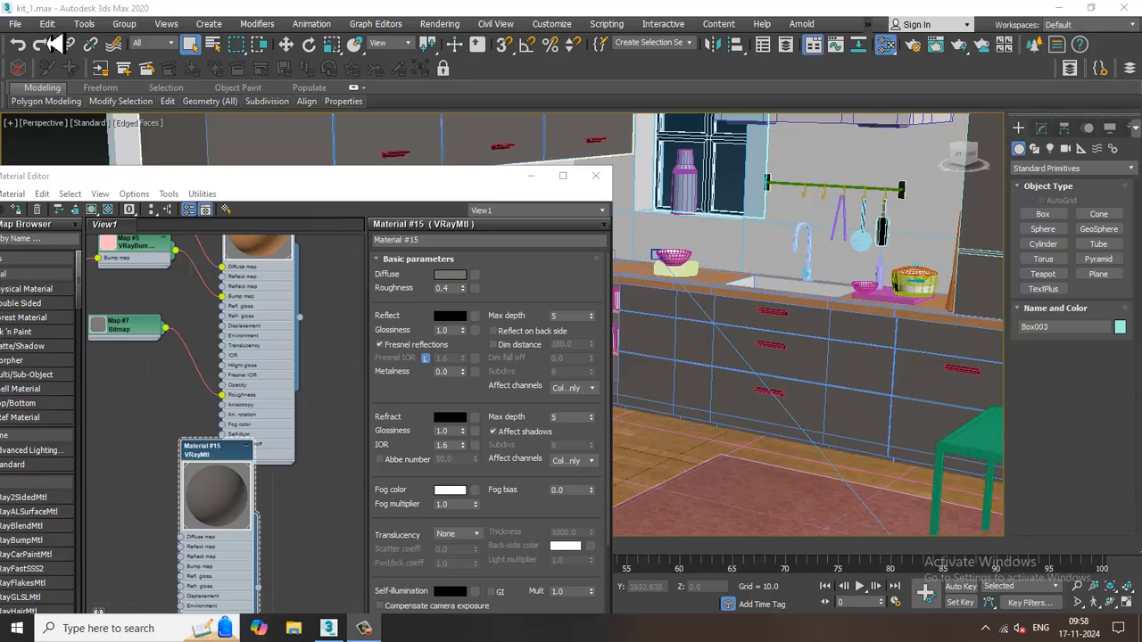
Open the kitchen reference image kitt.jpg from the Oct 24 folder on drive D in the image viewer.
click(15, 24)
click(64, 116)
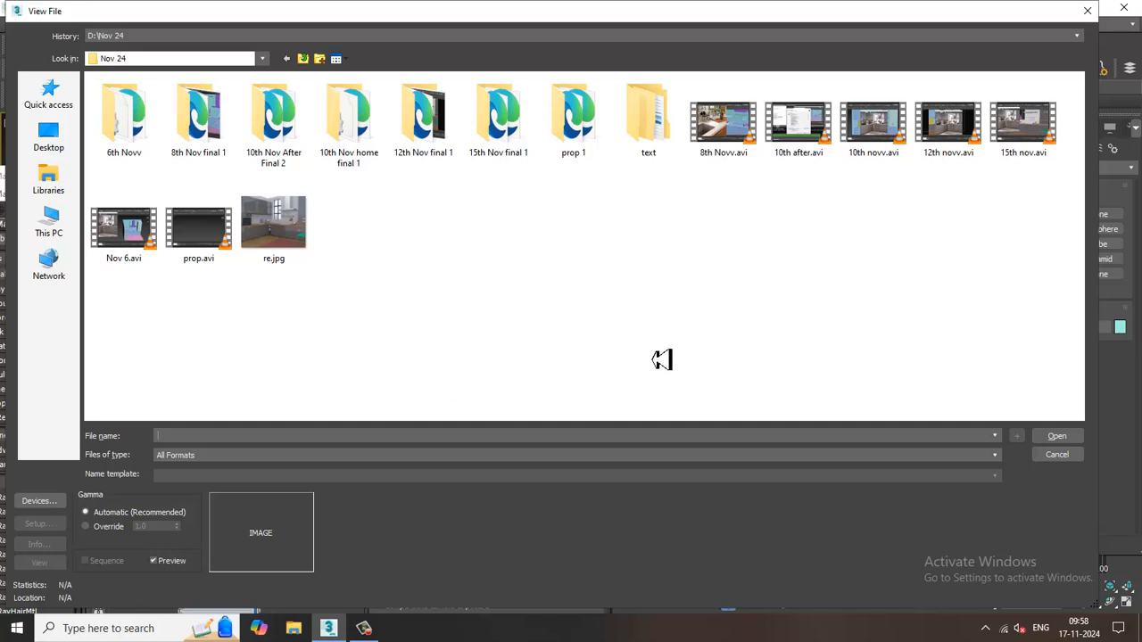
click(303, 59)
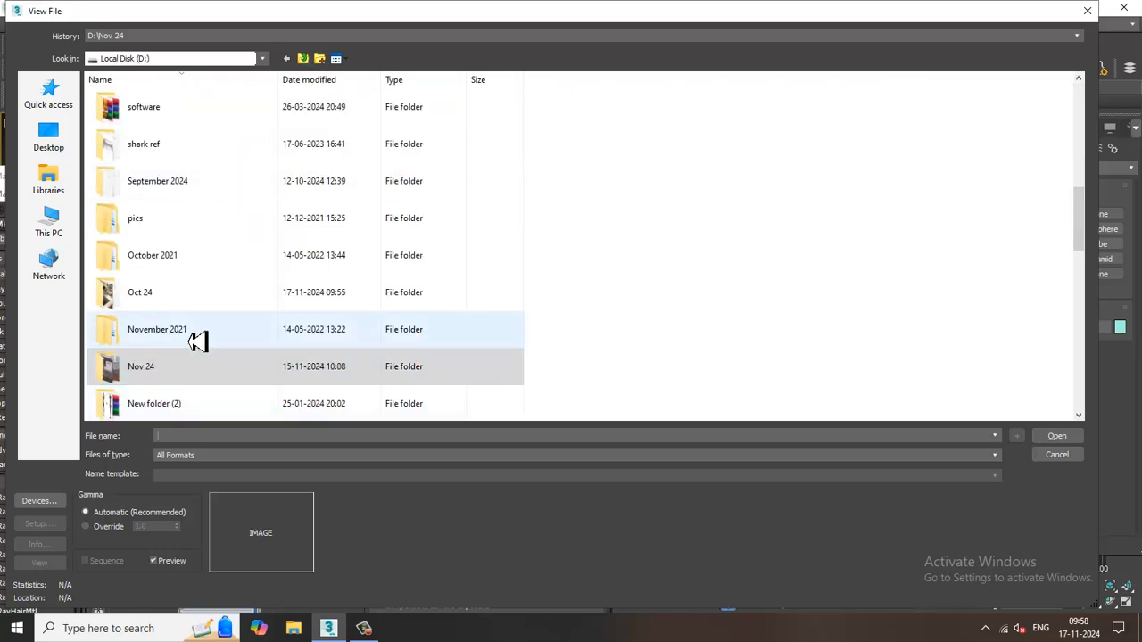
double_click(178, 296)
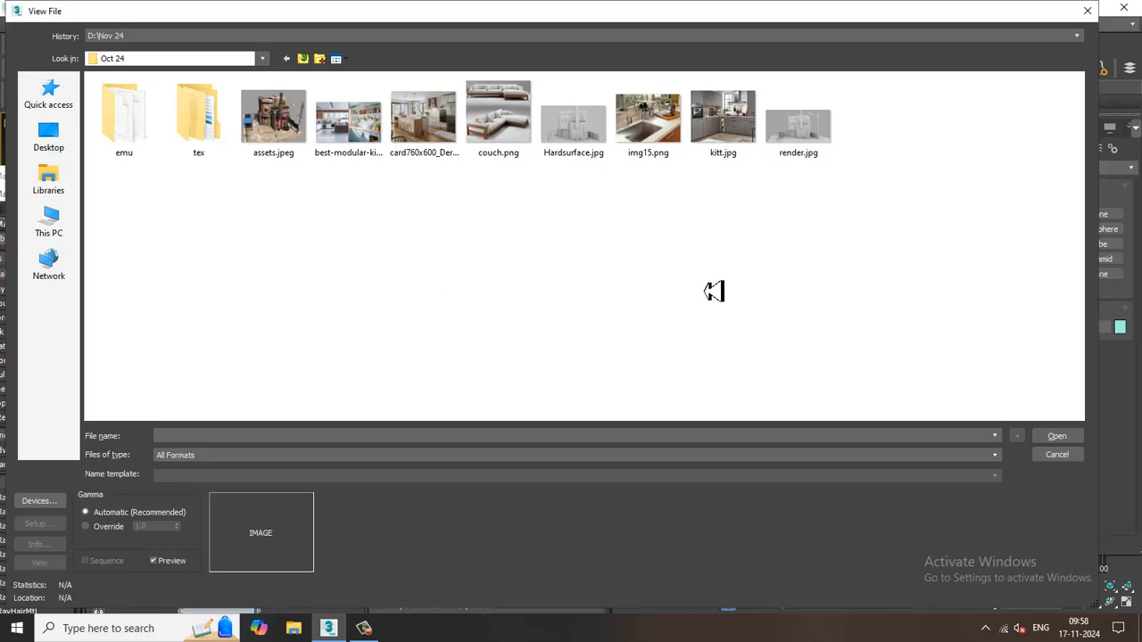
double_click(721, 134)
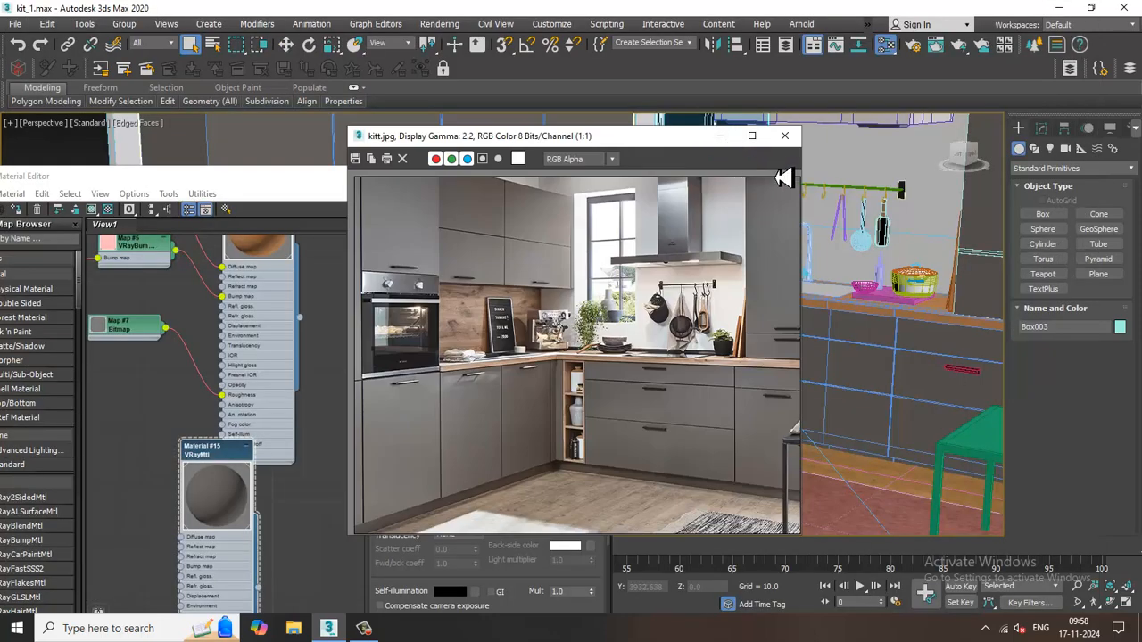
Shrink and move the reference image window aside, zoom the picture out to fit, and move the material editor clear of the kitchen model.
drag(596, 136, 313, 67)
drag(526, 479, 428, 424)
drag(207, 76, 133, 55)
scroll(199, 273, down, 1)
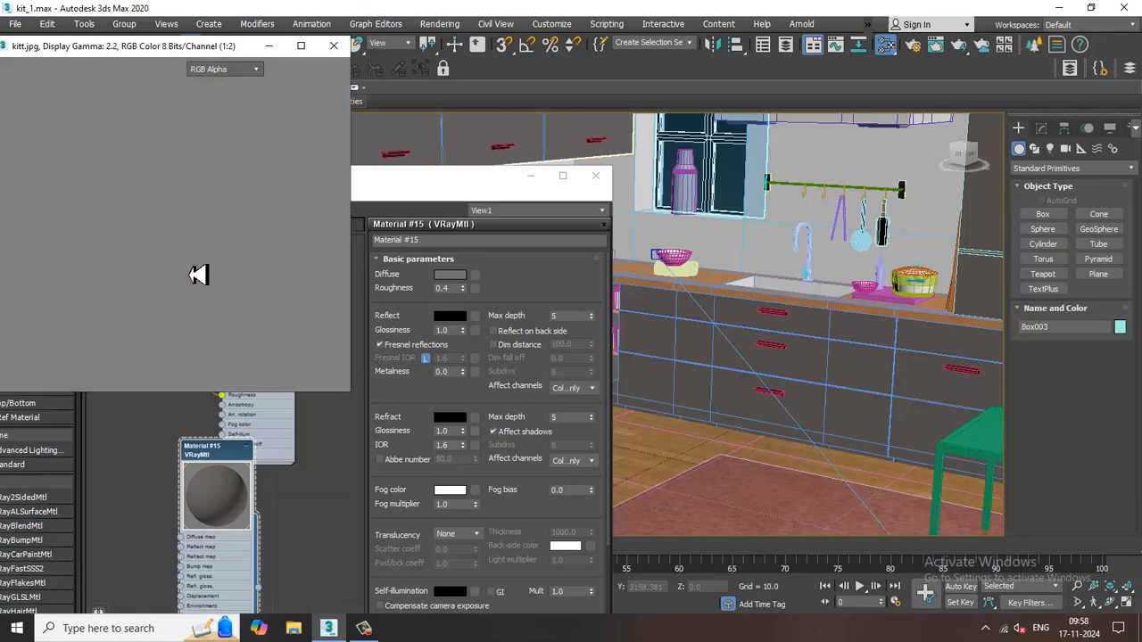
drag(507, 184, 690, 467)
Select both green spouts and their four red handle pieces under the coffee machine's head.
click(788, 290)
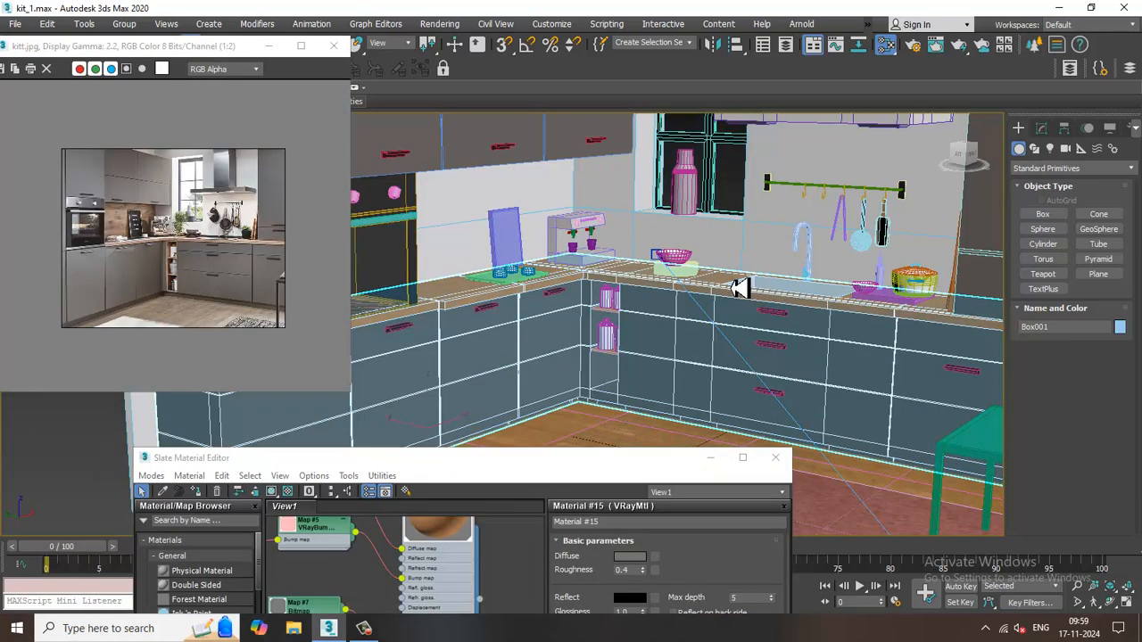
scroll(693, 280, up, 2)
scroll(693, 279, up, 8)
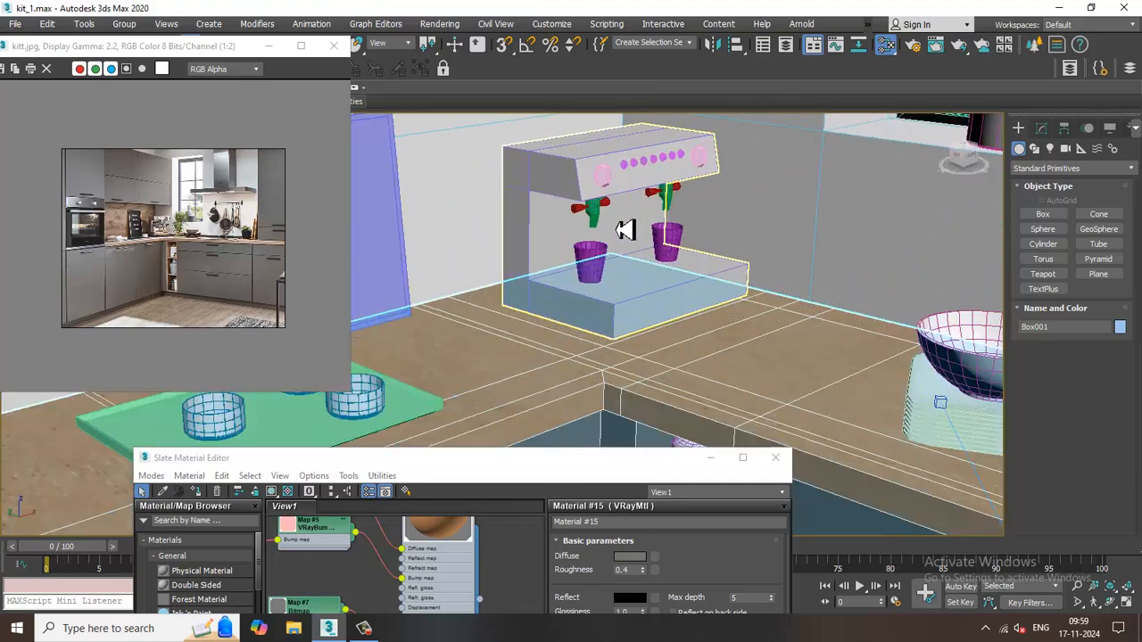
click(627, 319)
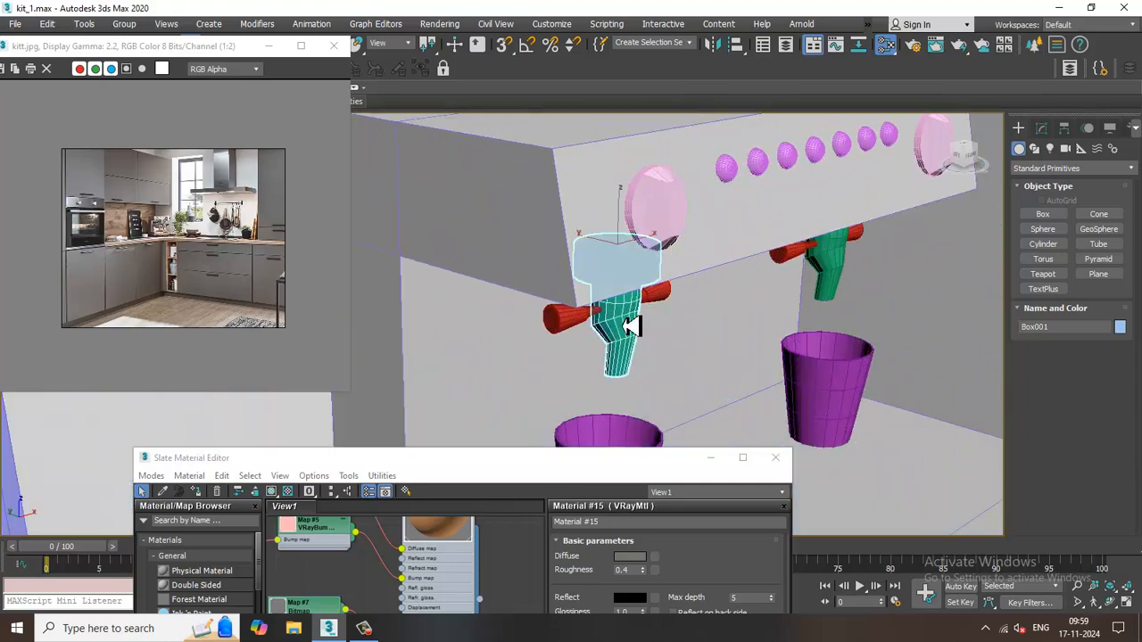
ctrl+click(584, 328)
ctrl+click(658, 309)
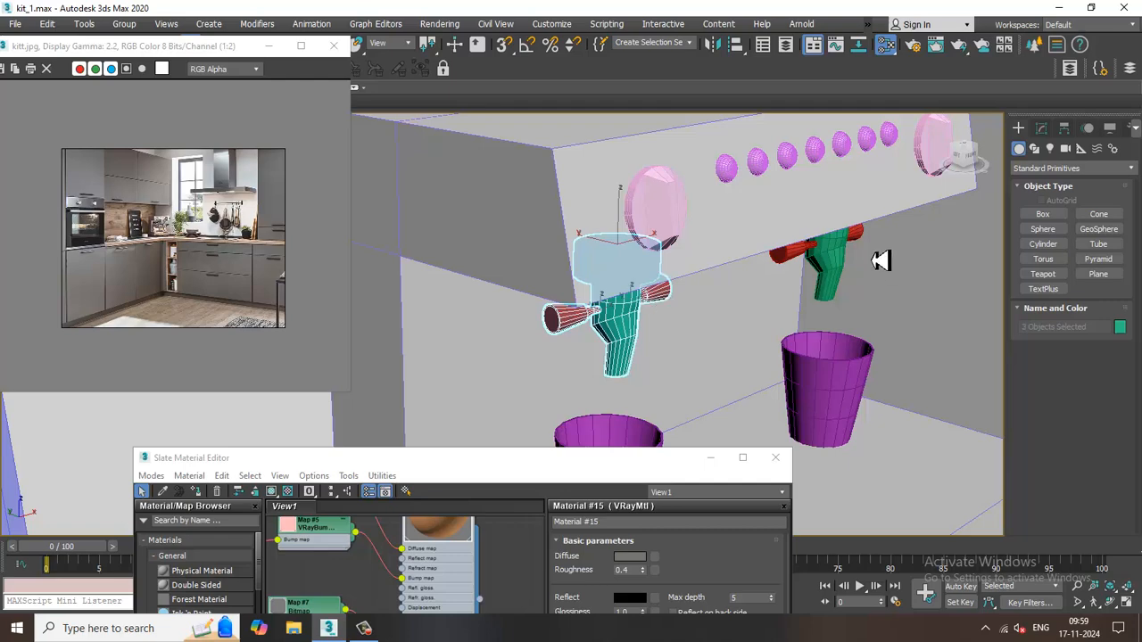
ctrl+click(805, 257)
ctrl+click(839, 264)
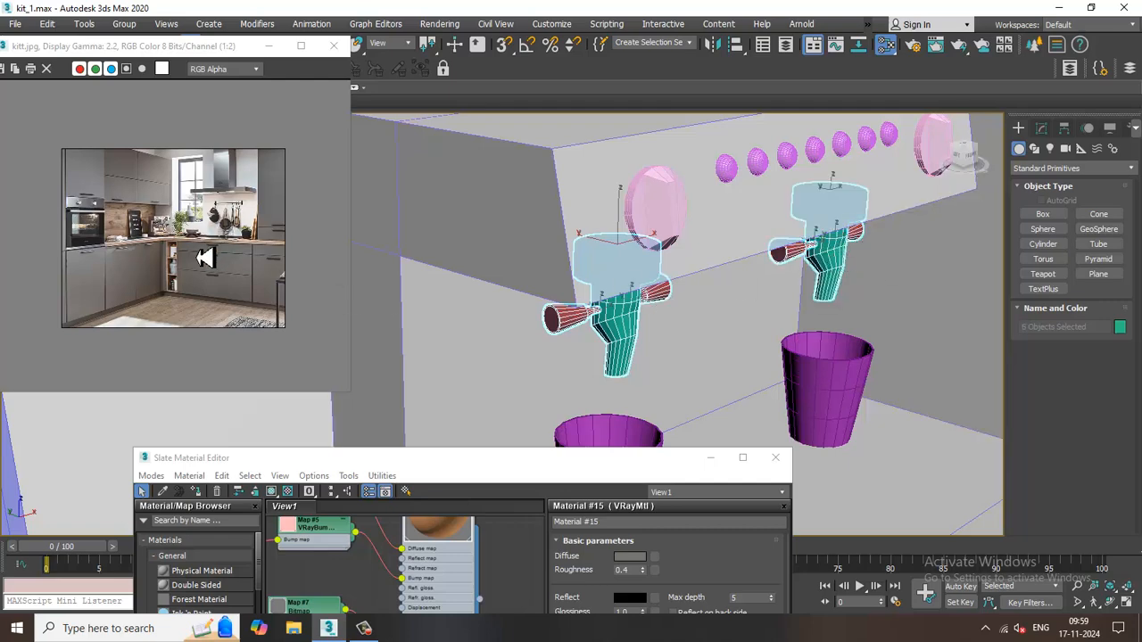
scroll(156, 236, up, 1)
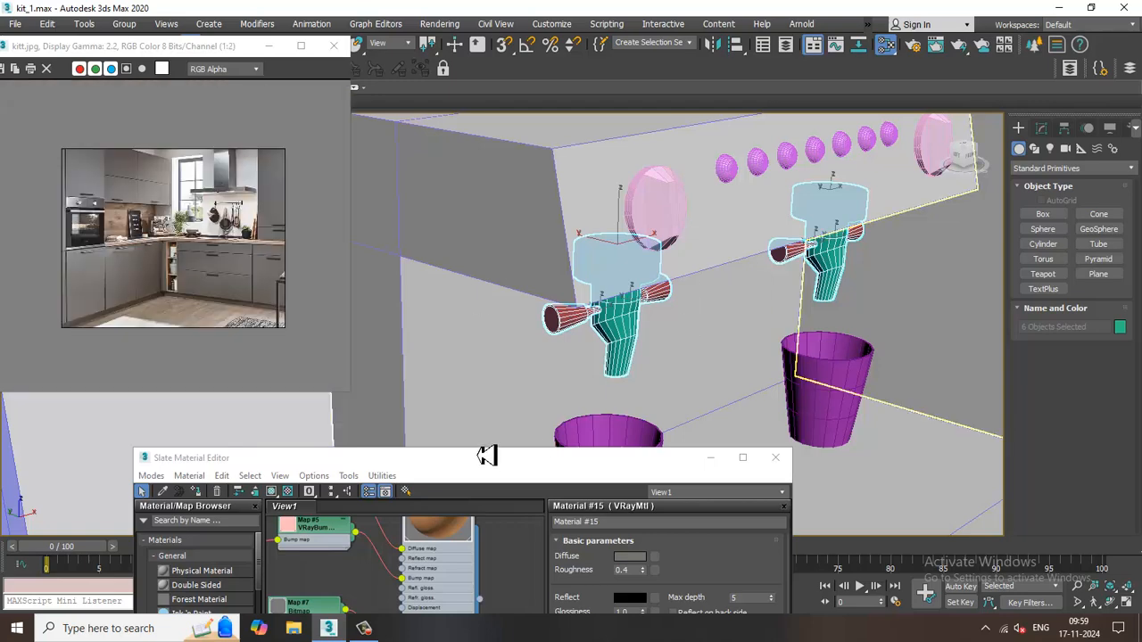
Find the existing light grey reflective VRayMtl in the node view and assign it to the selected spouts and handles.
drag(492, 459, 573, 95)
scroll(518, 331, down, 4)
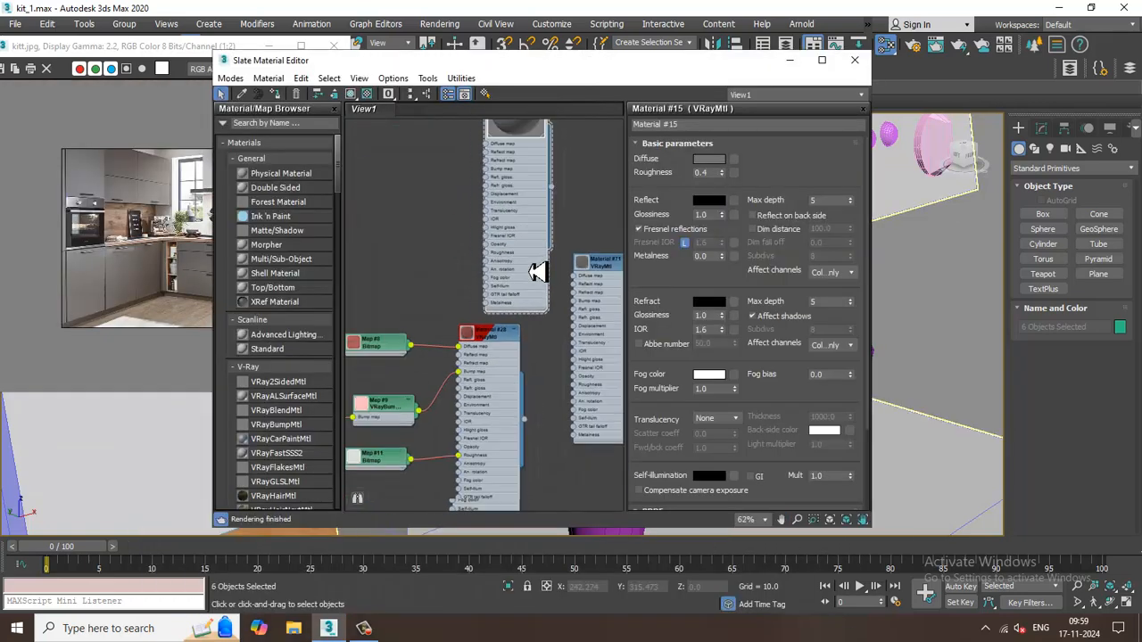
middle_drag(548, 226, 548, 116)
middle_drag(530, 312, 526, 122)
mouse_move(524, 321)
middle_down()
mouse_move(525, 113)
mouse_move(526, 143)
middle_up()
mouse_move(518, 359)
middle_down()
mouse_move(517, 256)
mouse_move(550, 219)
mouse_move(544, 143)
mouse_move(538, 273)
mouse_move(454, 255)
mouse_move(514, 188)
mouse_move(499, 633)
mouse_move(530, 522)
middle_up()
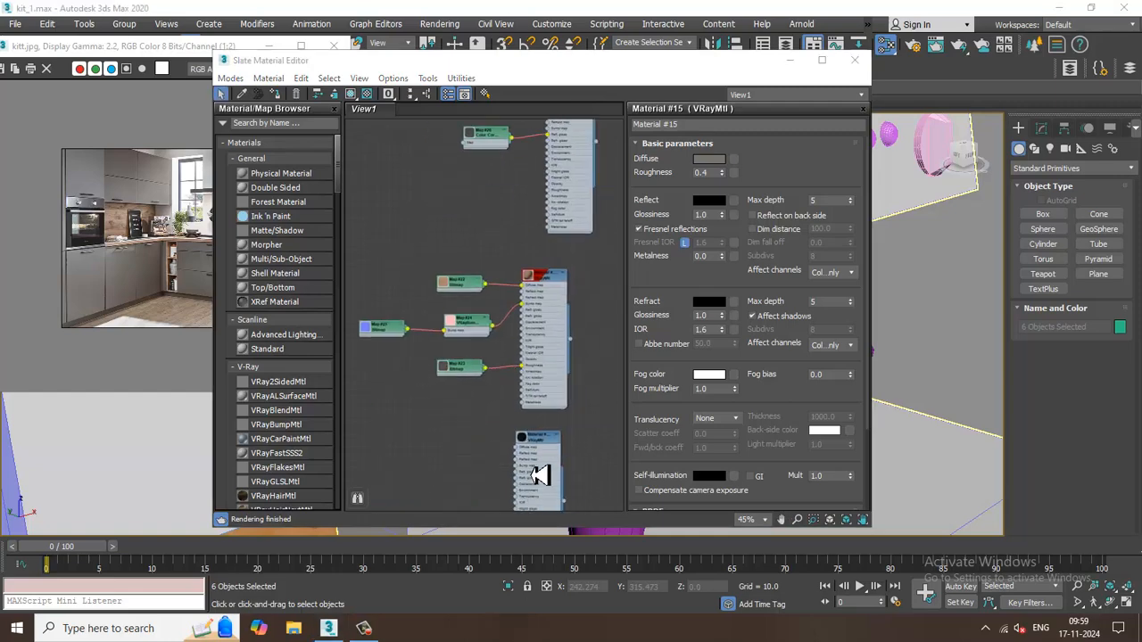
mouse_move(539, 474)
middle_down()
mouse_move(512, 275)
mouse_move(540, 347)
mouse_move(550, 469)
middle_up()
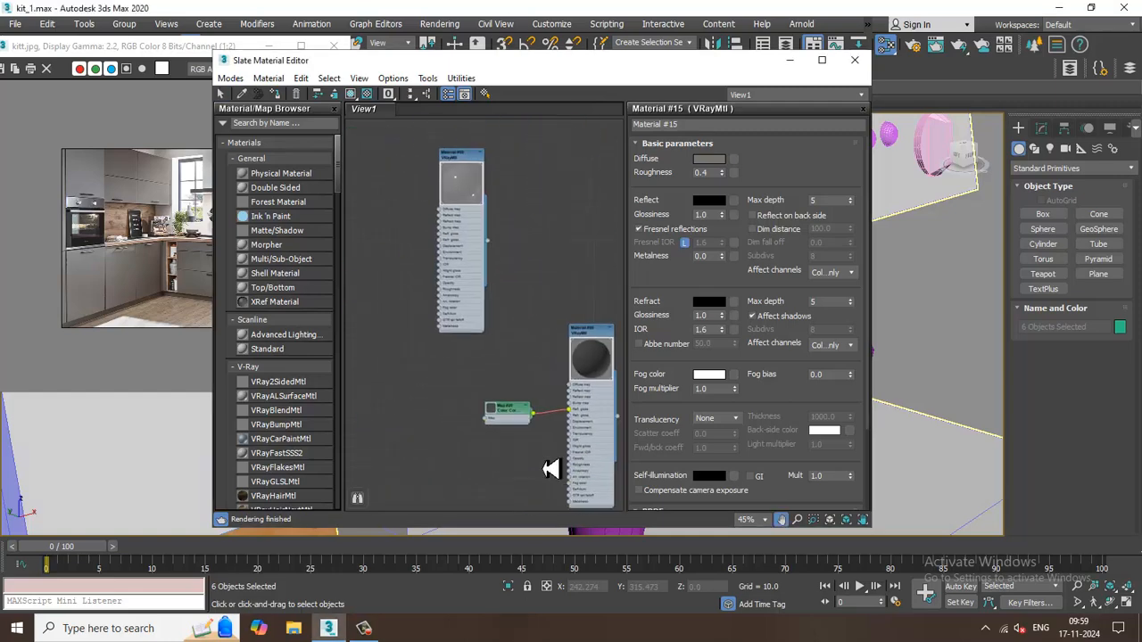
click(464, 159)
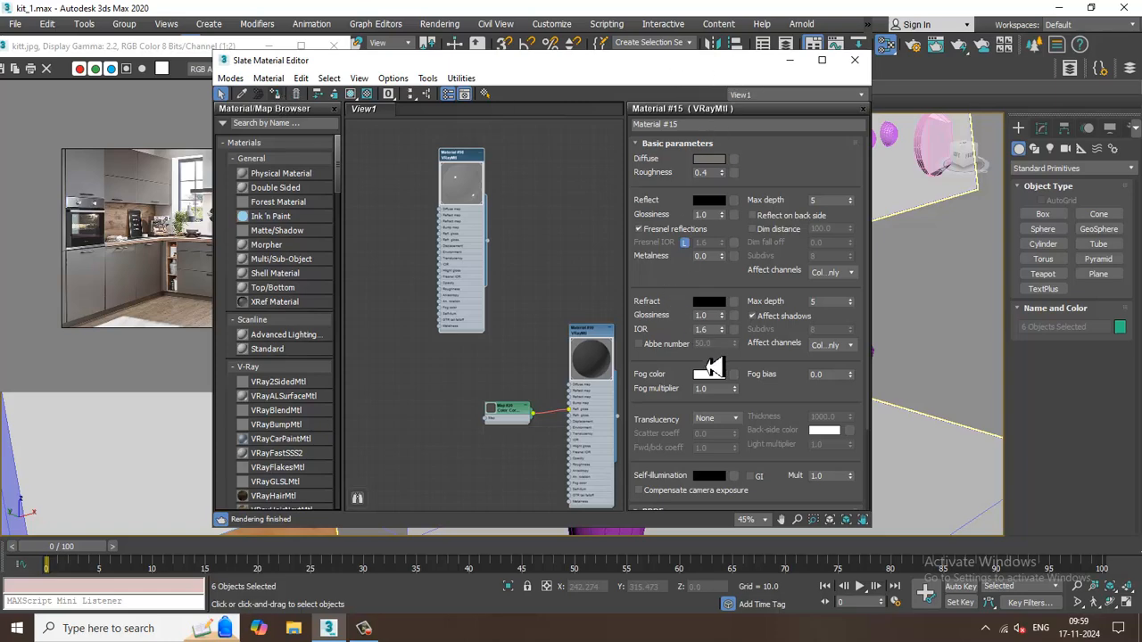
drag(517, 60, 467, 284)
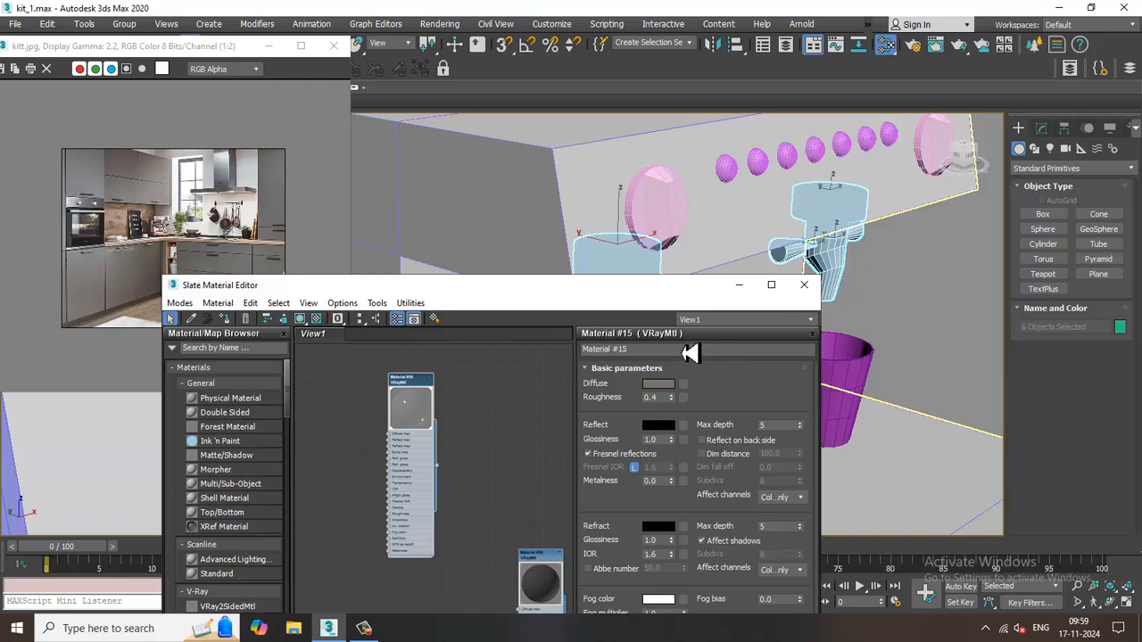
drag(657, 292, 401, 412)
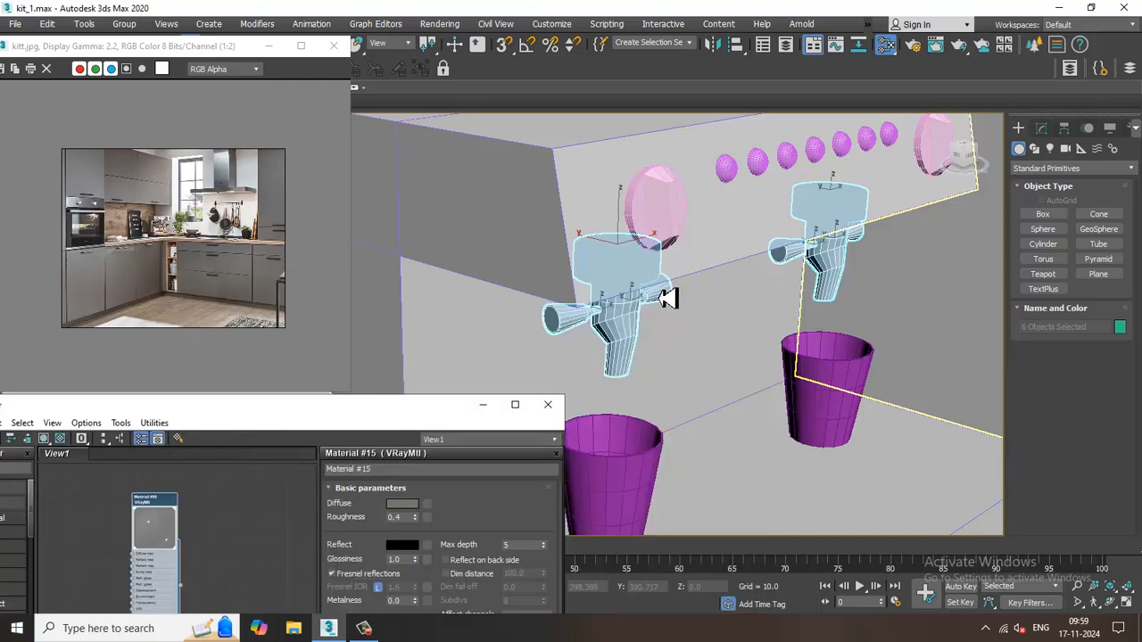
Select the two large round dials on the coffee machine's front panel.
click(673, 223)
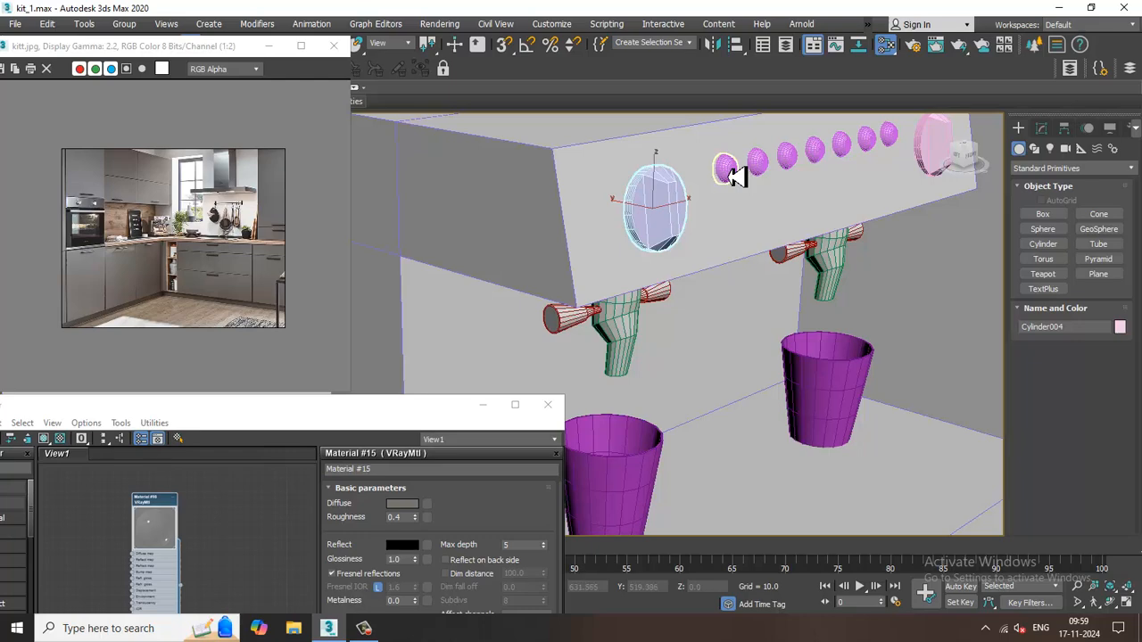
click(731, 173)
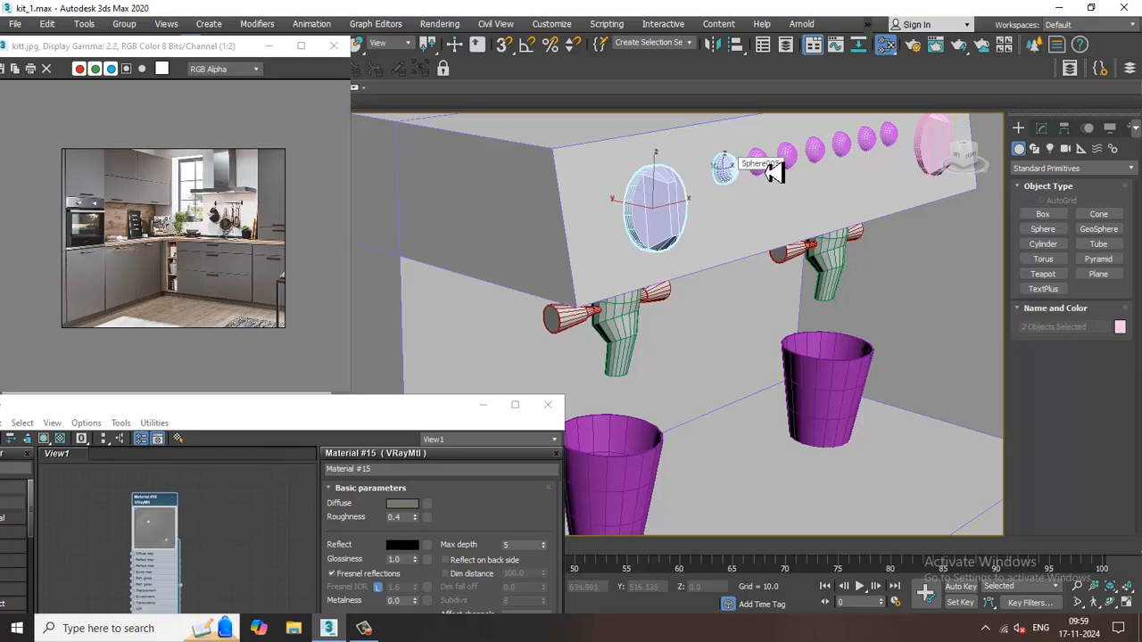
click(682, 215)
ctrl+click(938, 156)
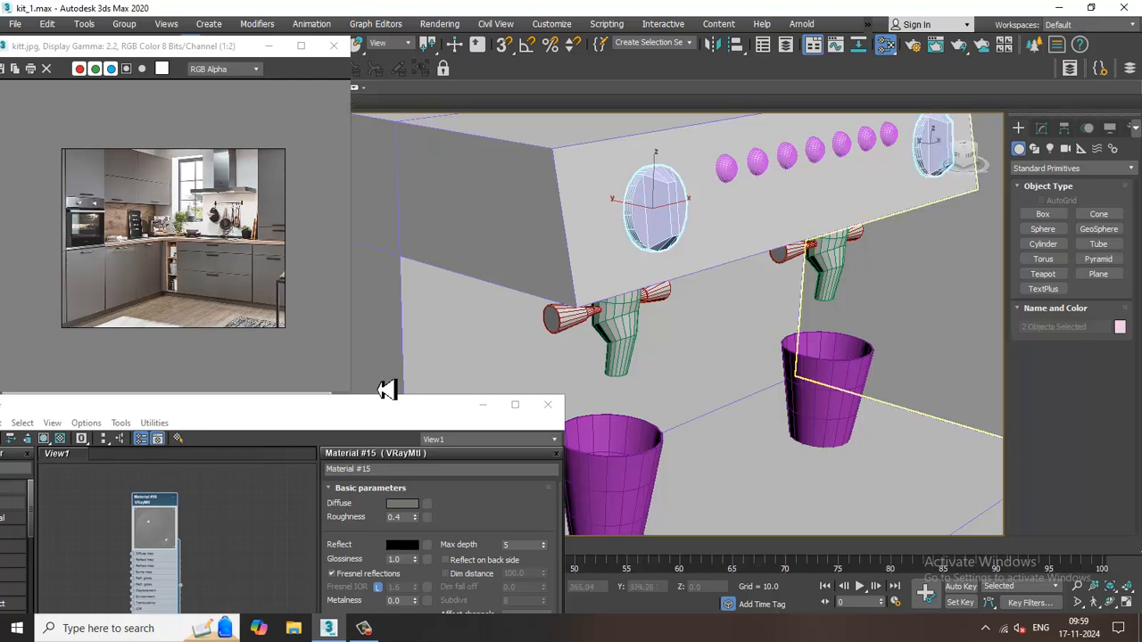
Add a new VRayMtl in an empty area of the node view and open its parameters.
drag(337, 413, 476, 102)
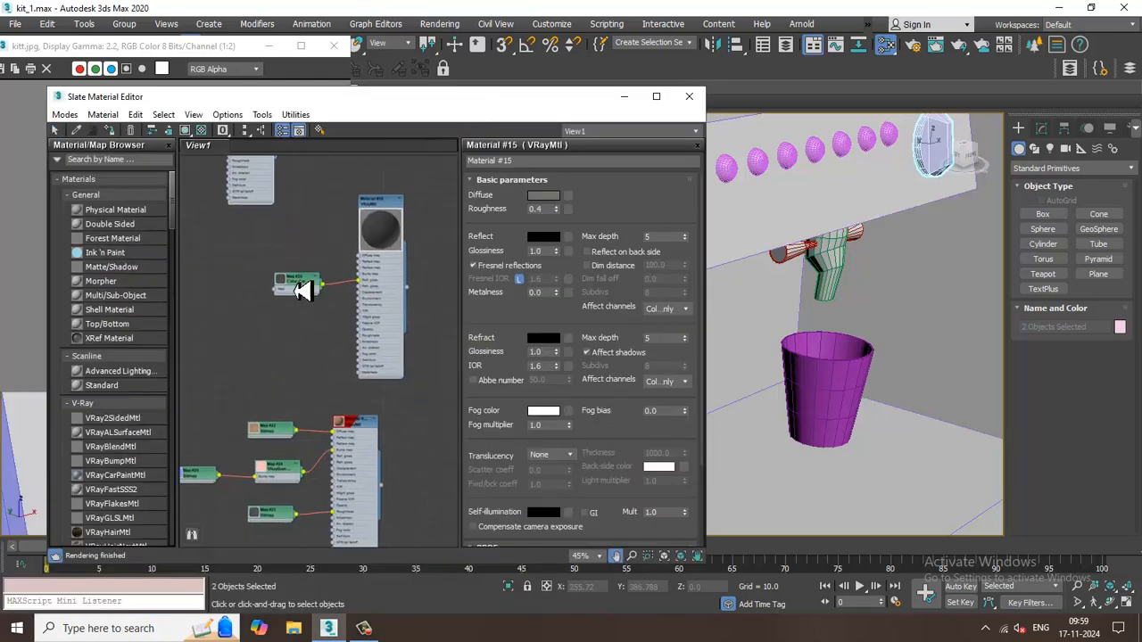
middle_drag(359, 399, 351, 242)
middle_drag(295, 415, 285, 319)
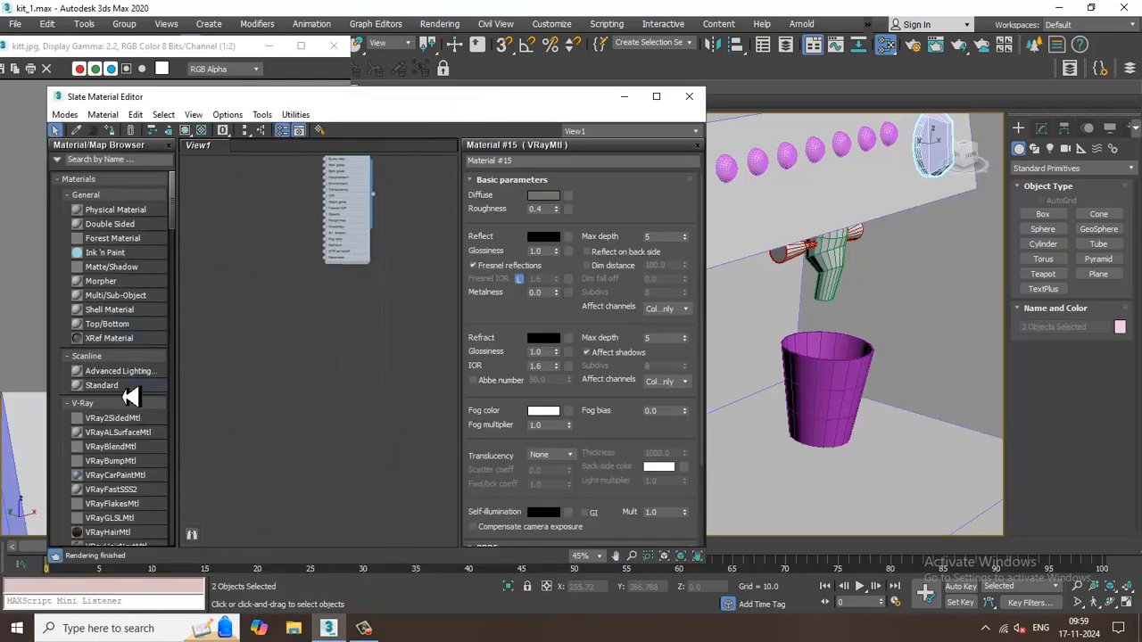
scroll(129, 397, down, 3)
drag(107, 489, 377, 379)
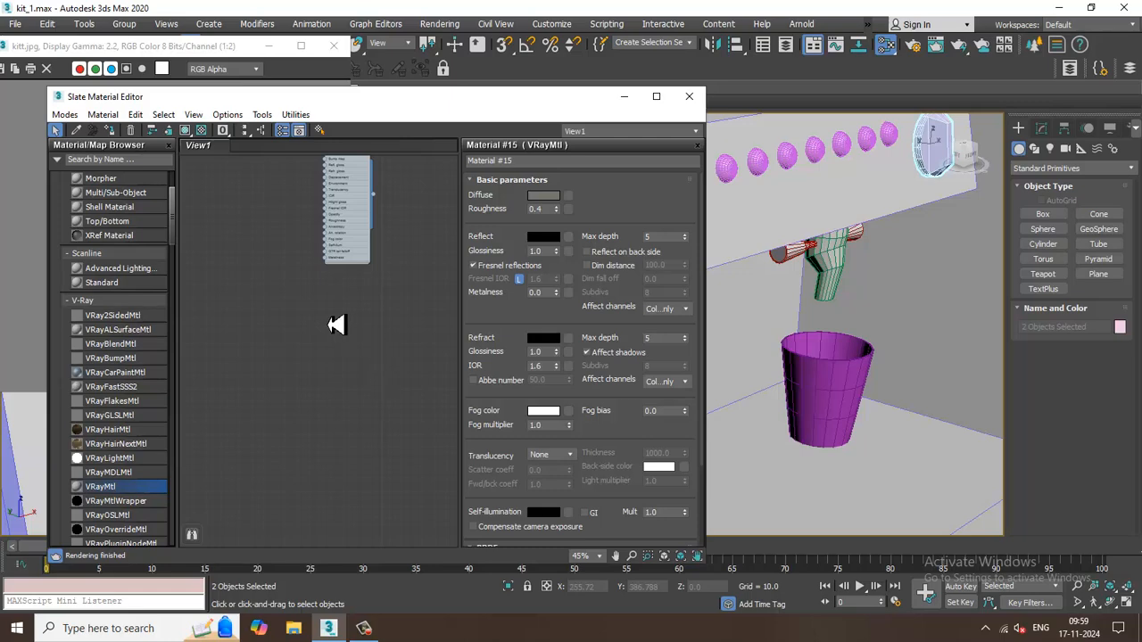
drag(335, 325, 333, 318)
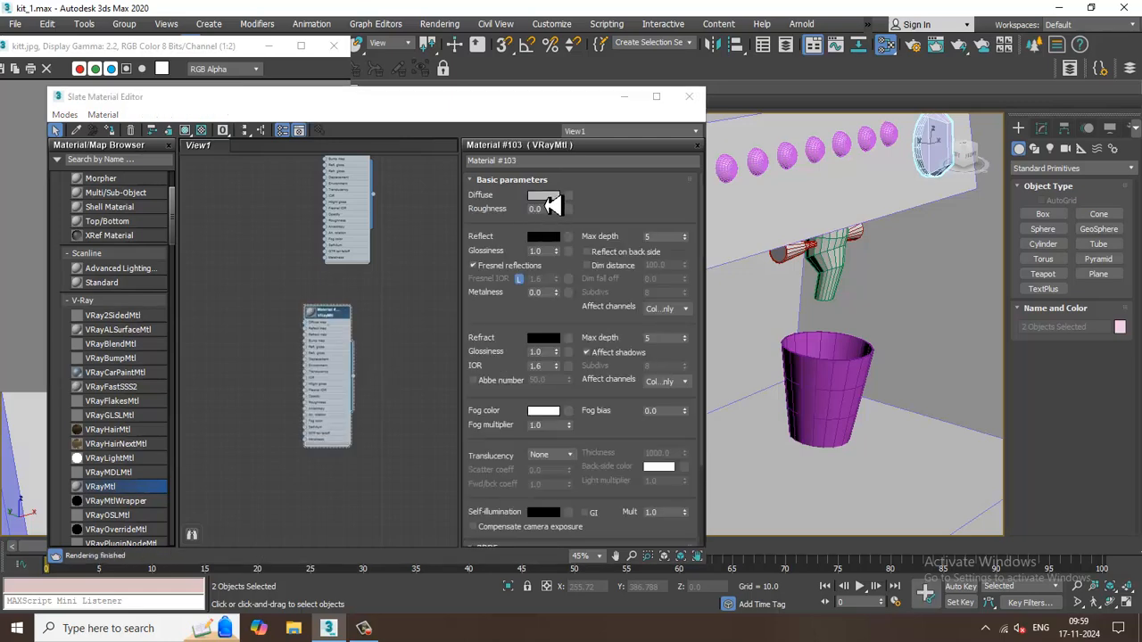
Set the new material's diffuse color to RGB 7, 7, 7 and roughness to 0.5, and assign it to the two dials.
click(546, 198)
drag(437, 157, 435, 98)
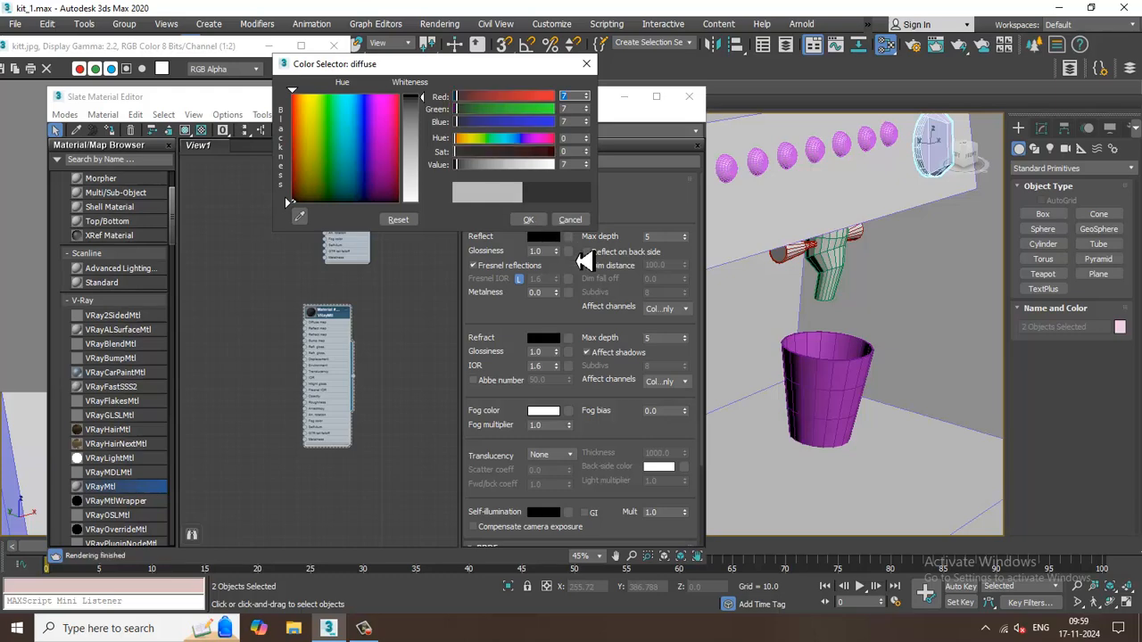
click(528, 219)
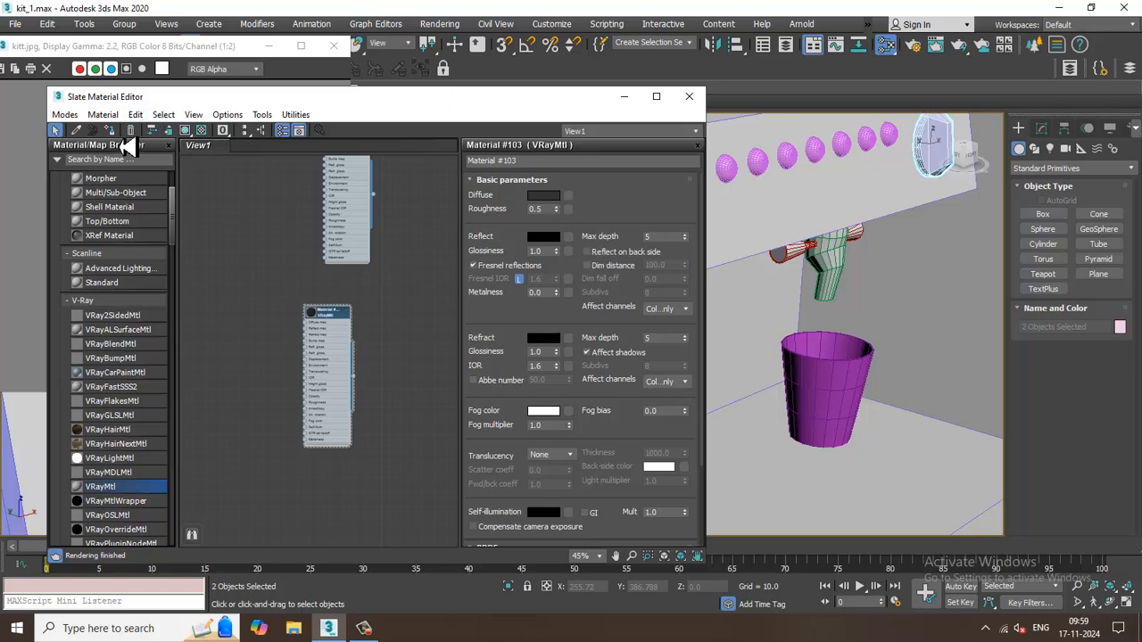
click(626, 100)
Select the row of seven small spherical buttons between the dials and compare the coffee machine with the reference image.
click(727, 168)
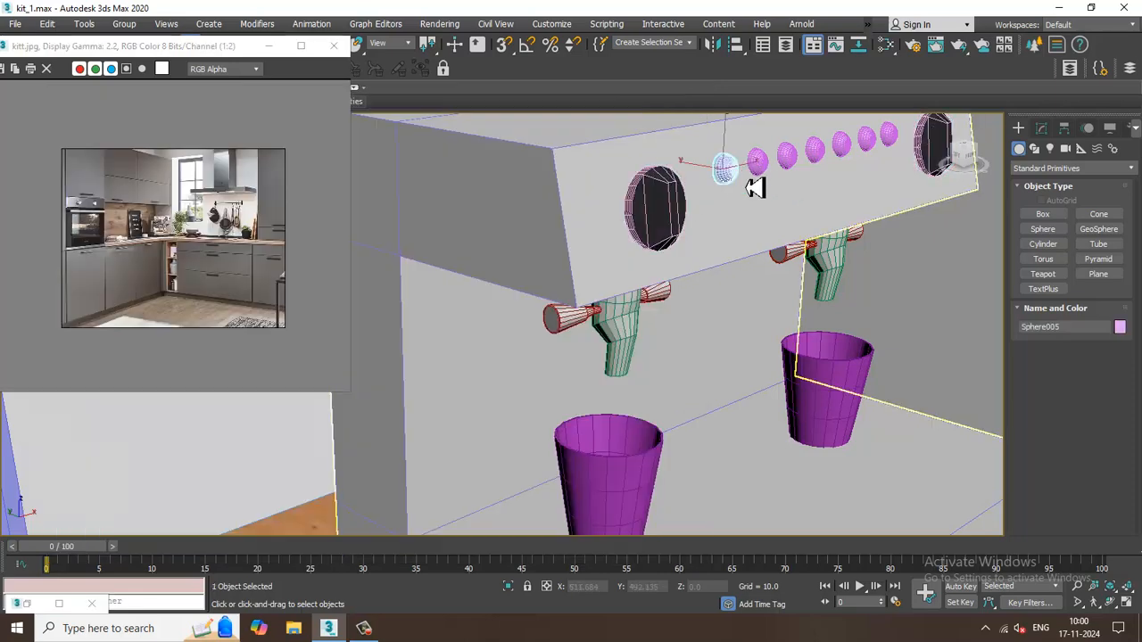
ctrl+click(760, 166)
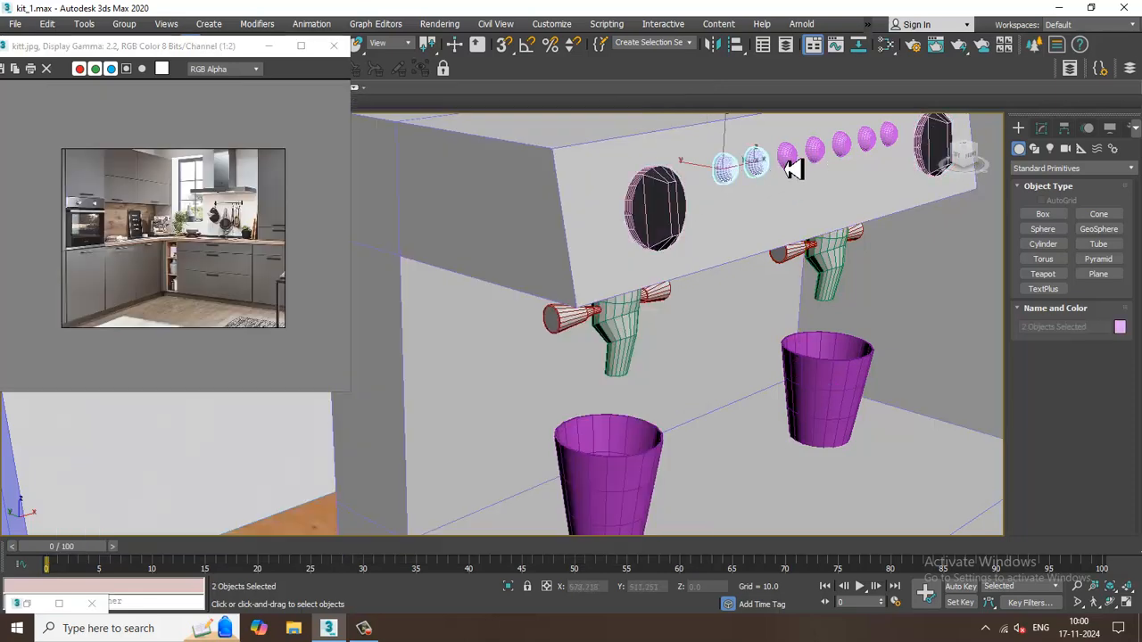
ctrl+click(789, 161)
ctrl+click(817, 152)
ctrl+click(842, 143)
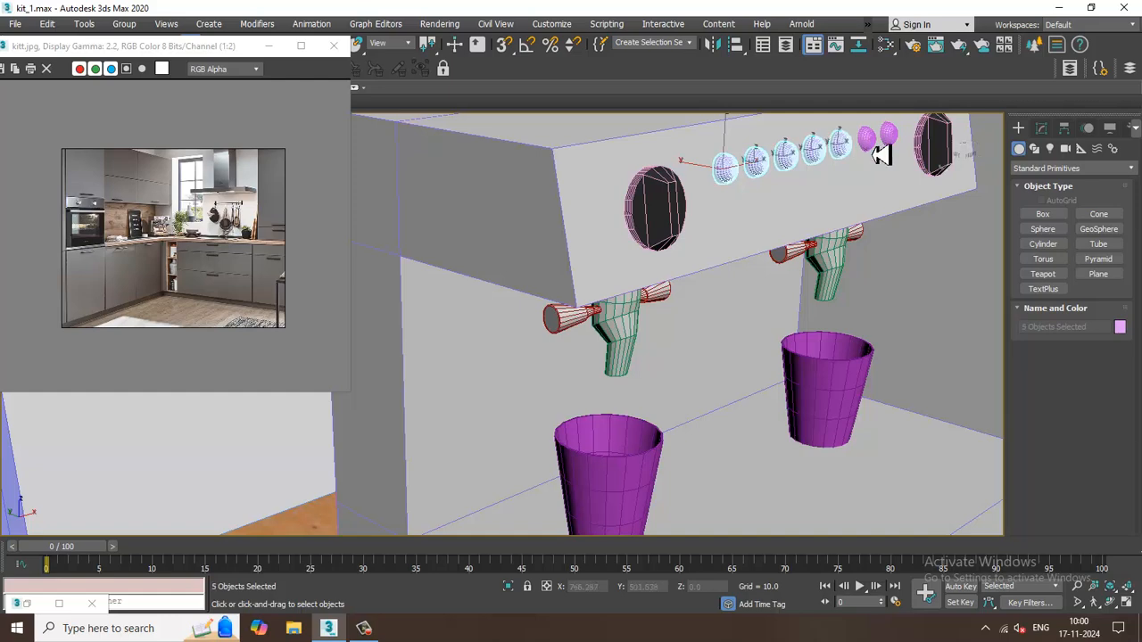
ctrl+click(865, 138)
ctrl+click(892, 139)
scroll(169, 236, up, 2)
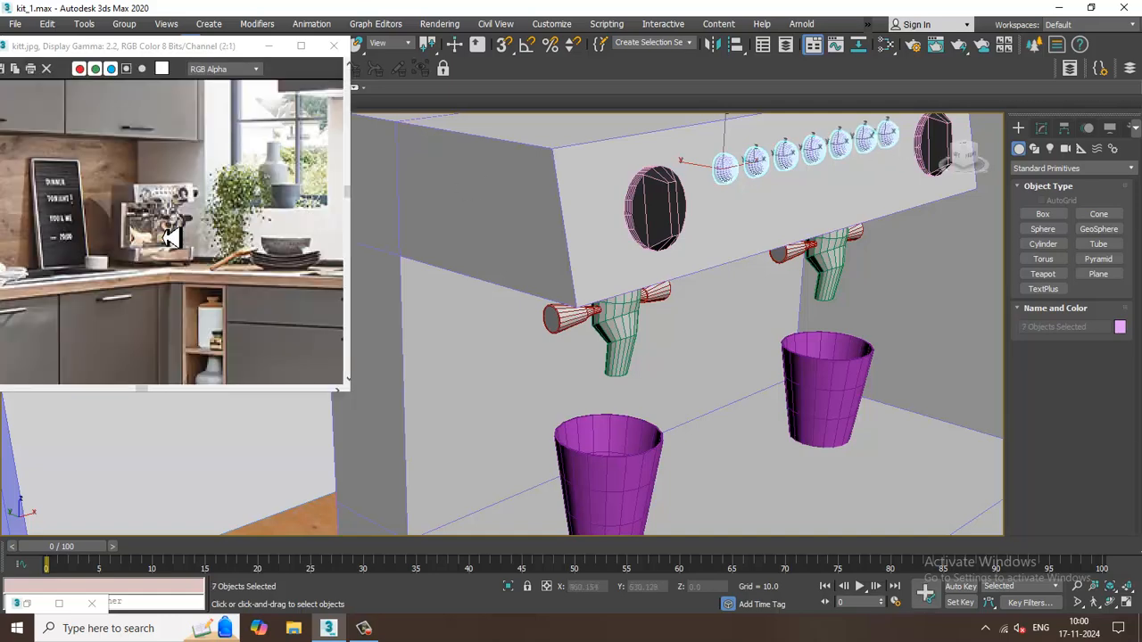
scroll(764, 230, down, 2)
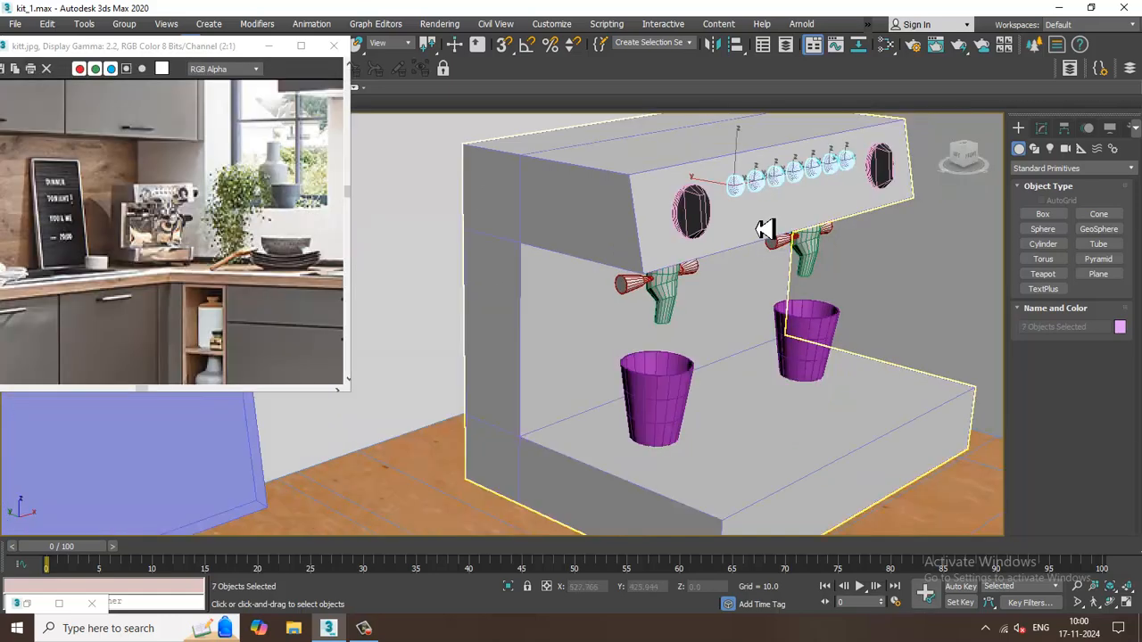
Add a VRayLightMtl beside the dark dial material in the node view and open its parameters.
key(m)
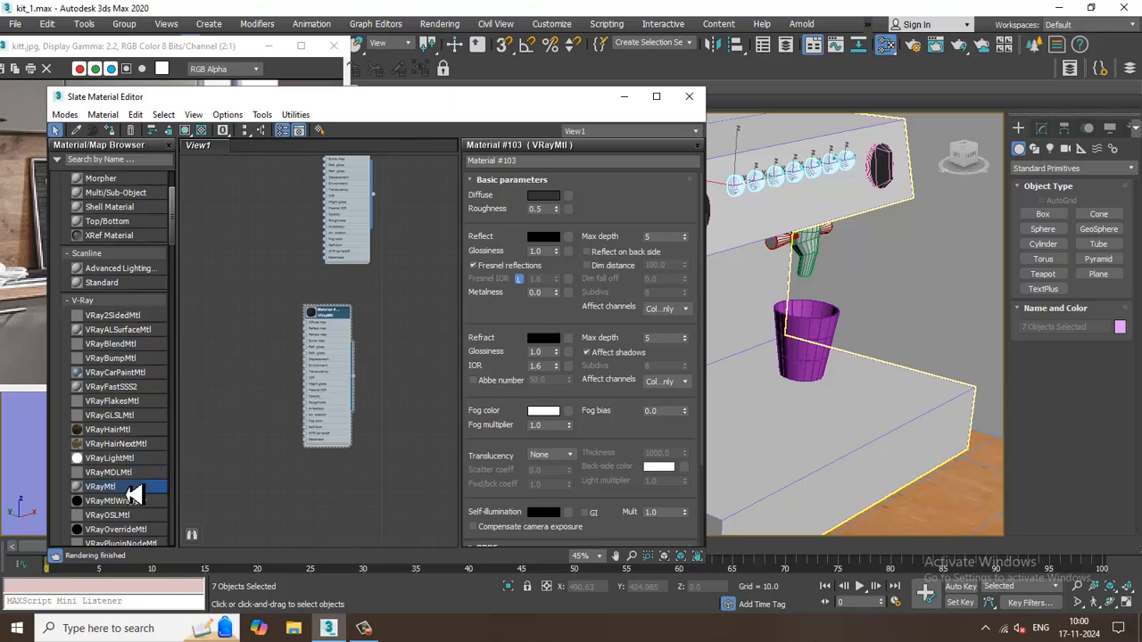
drag(337, 317, 272, 259)
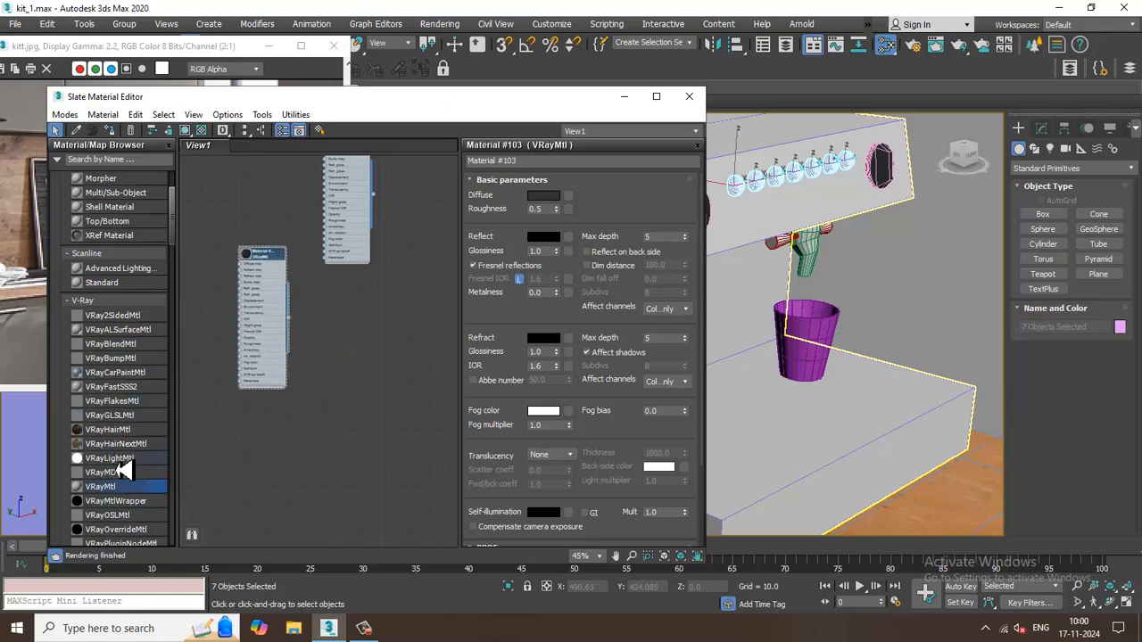
drag(117, 462, 350, 316)
double_click(350, 316)
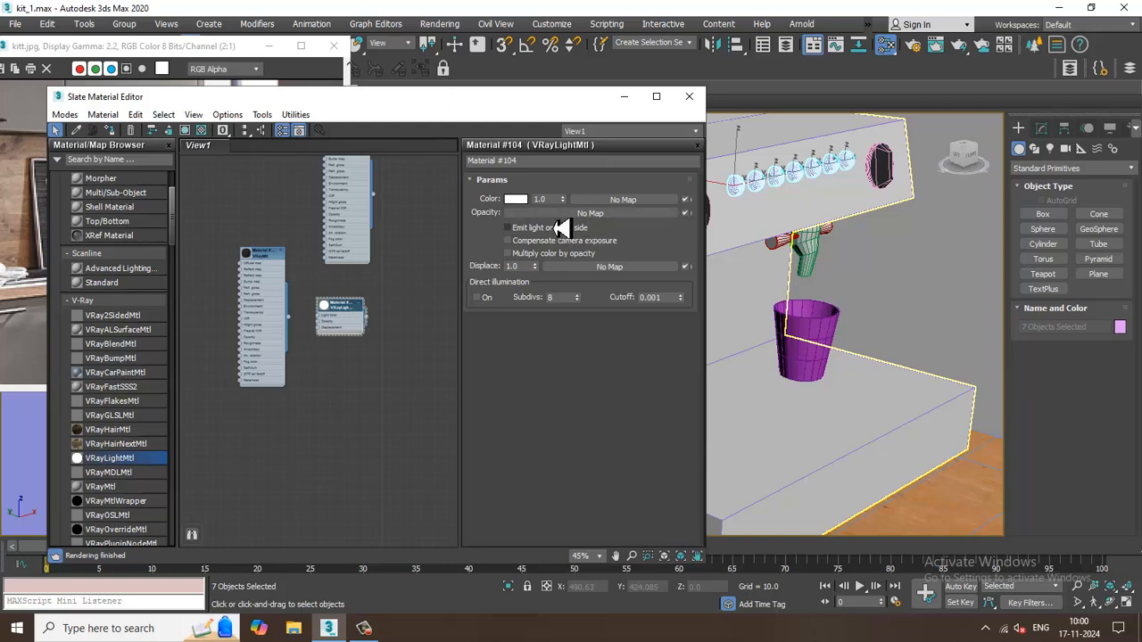
Set the light material's color to green, RGB 23, 121, 0, and assign it to the seven small buttons.
click(521, 200)
drag(348, 160, 327, 198)
drag(416, 183, 425, 104)
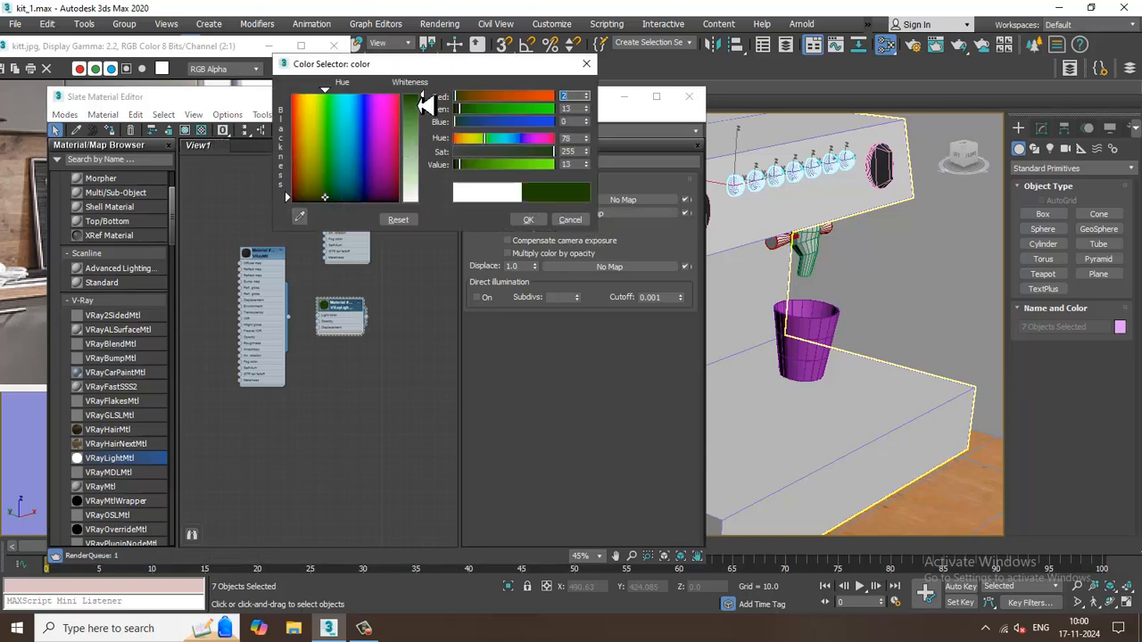
drag(344, 193, 328, 162)
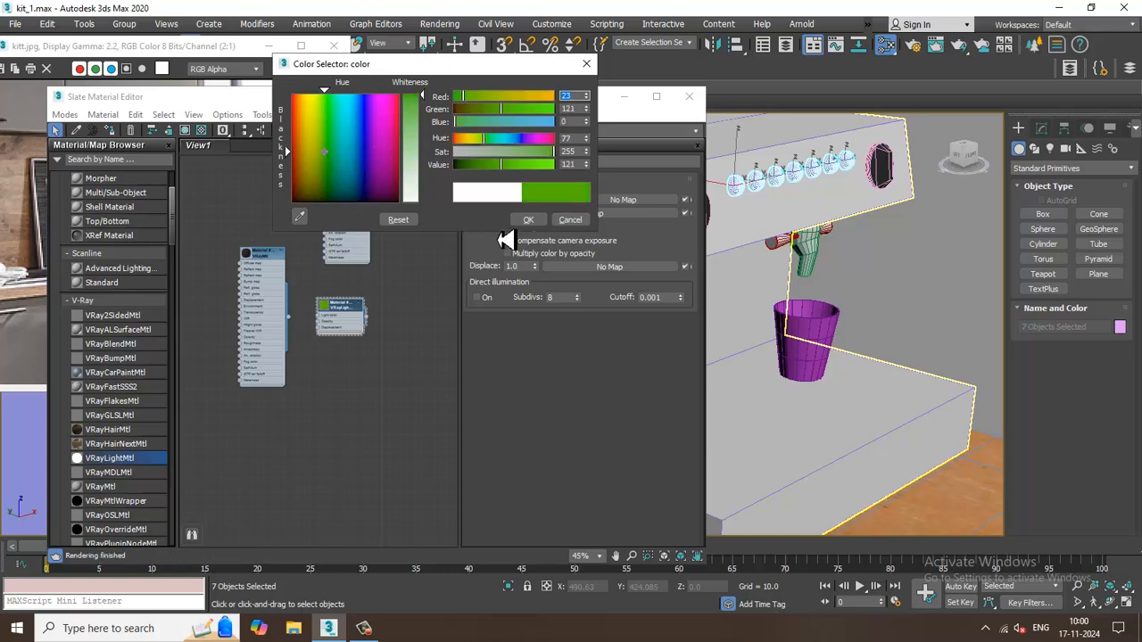
click(528, 219)
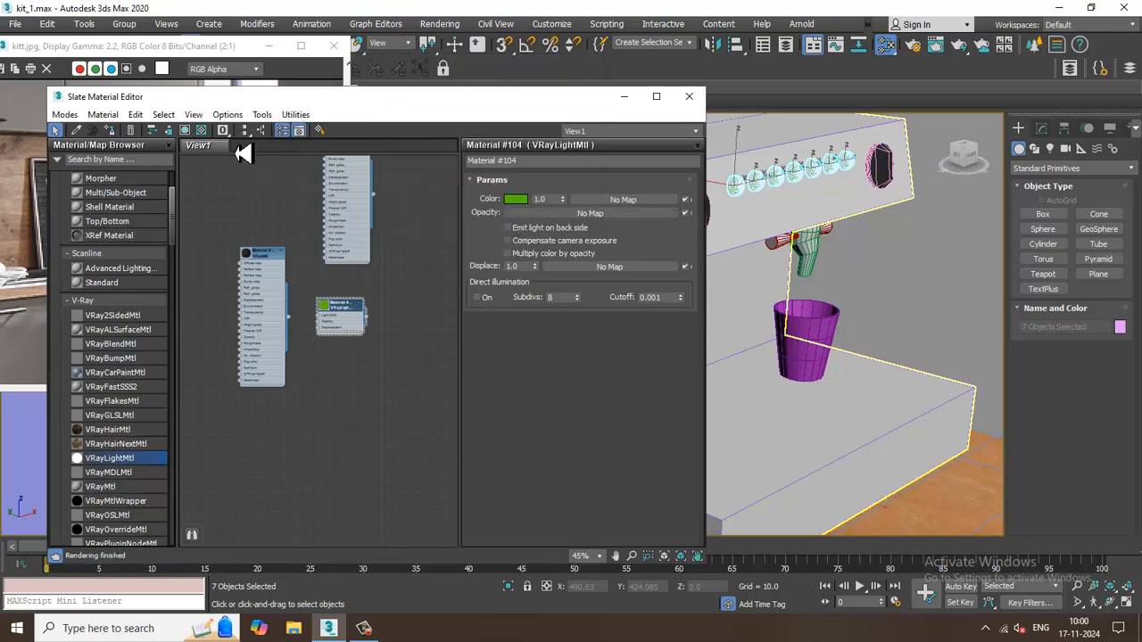
click(624, 97)
Select both purple cups under the coffee spouts and add a new VRayMtl below the green light material, opening its parameters.
click(949, 267)
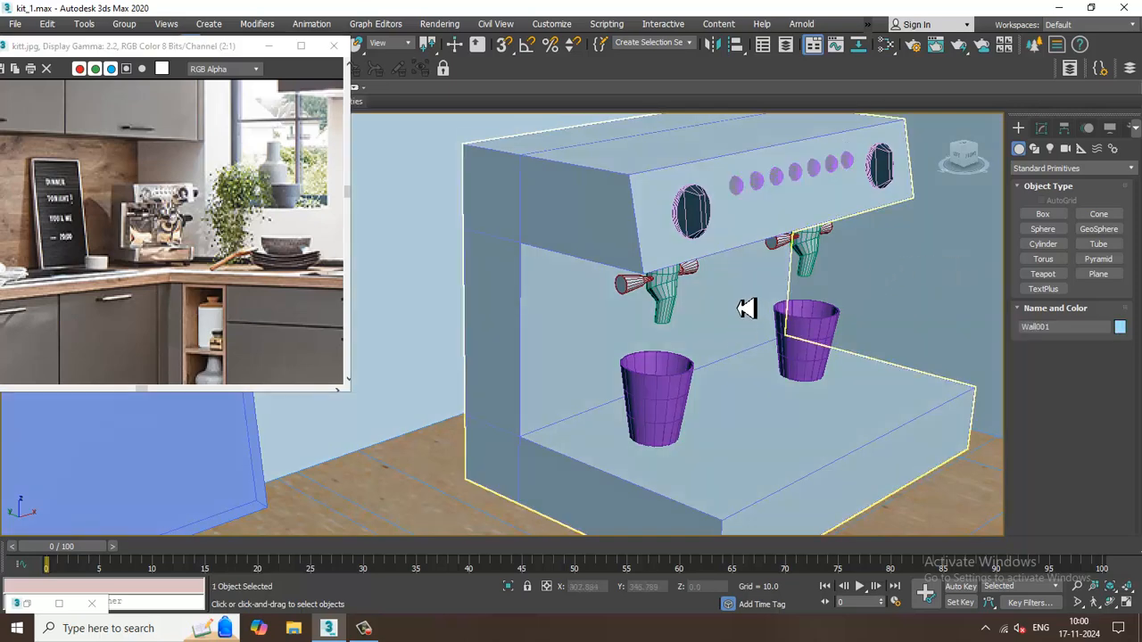
click(658, 402)
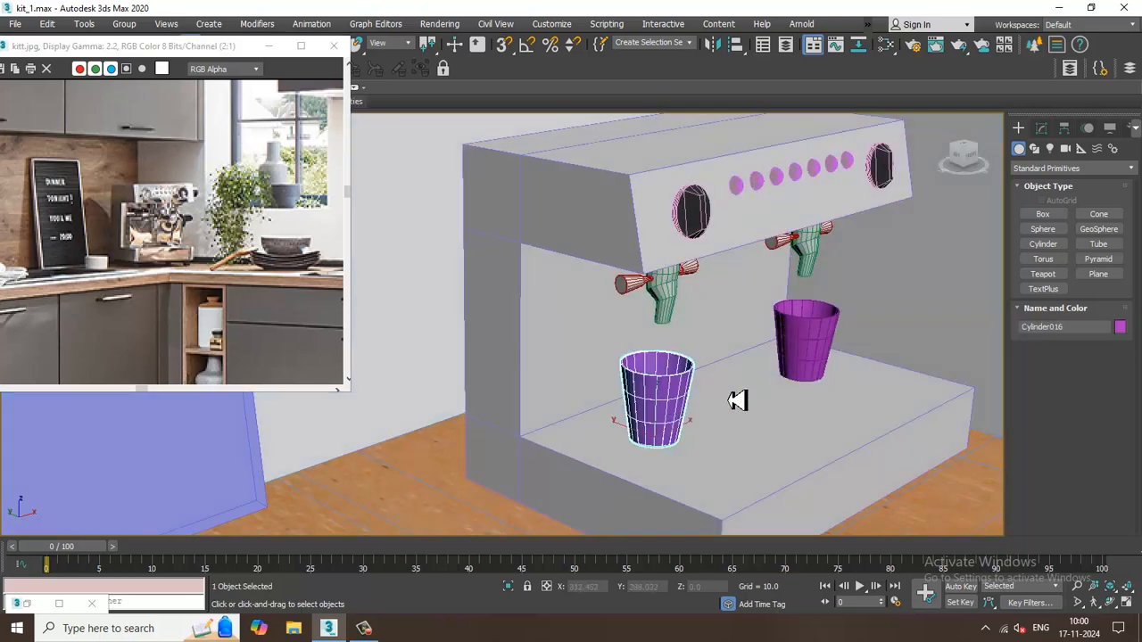
ctrl+click(814, 357)
key(m)
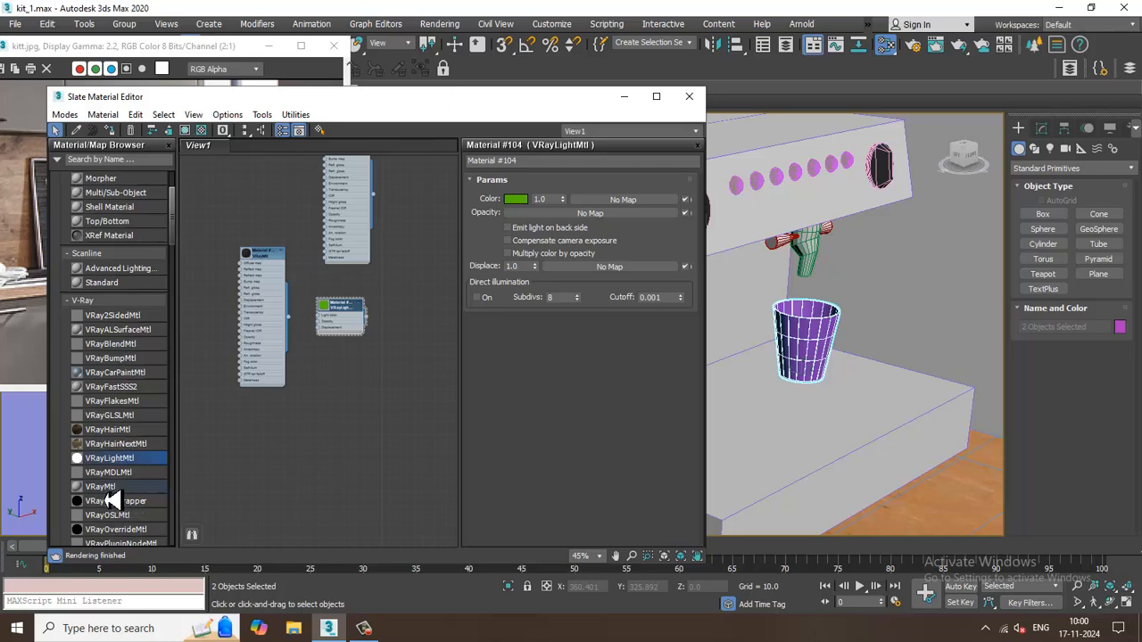
drag(103, 486, 213, 473)
drag(342, 393, 342, 391)
double_click(341, 390)
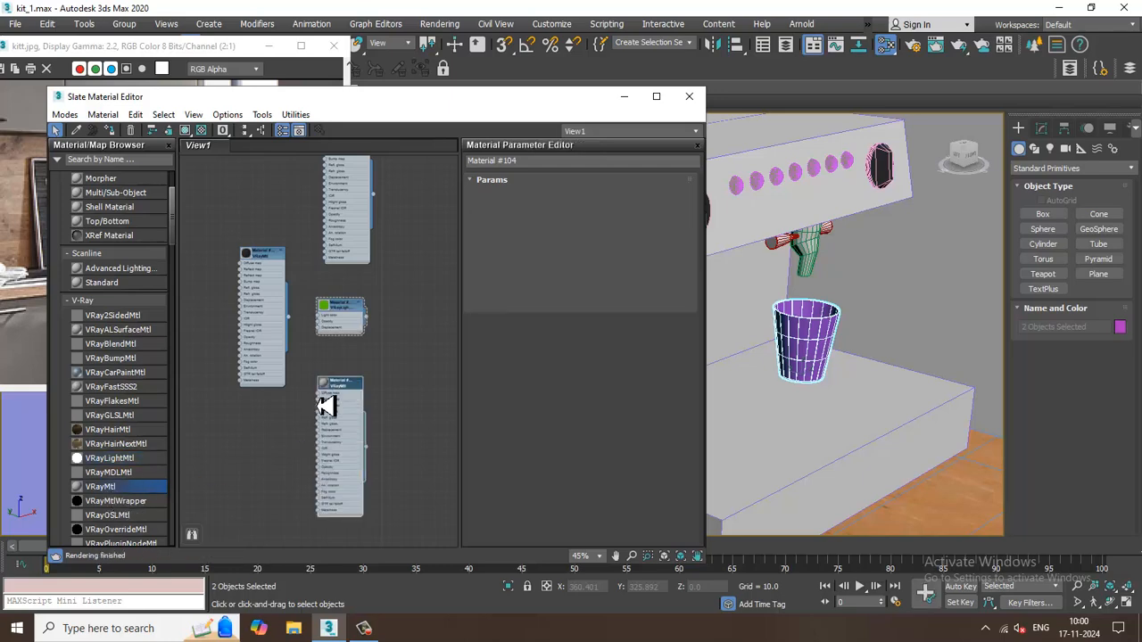
scroll(318, 403, up, 1)
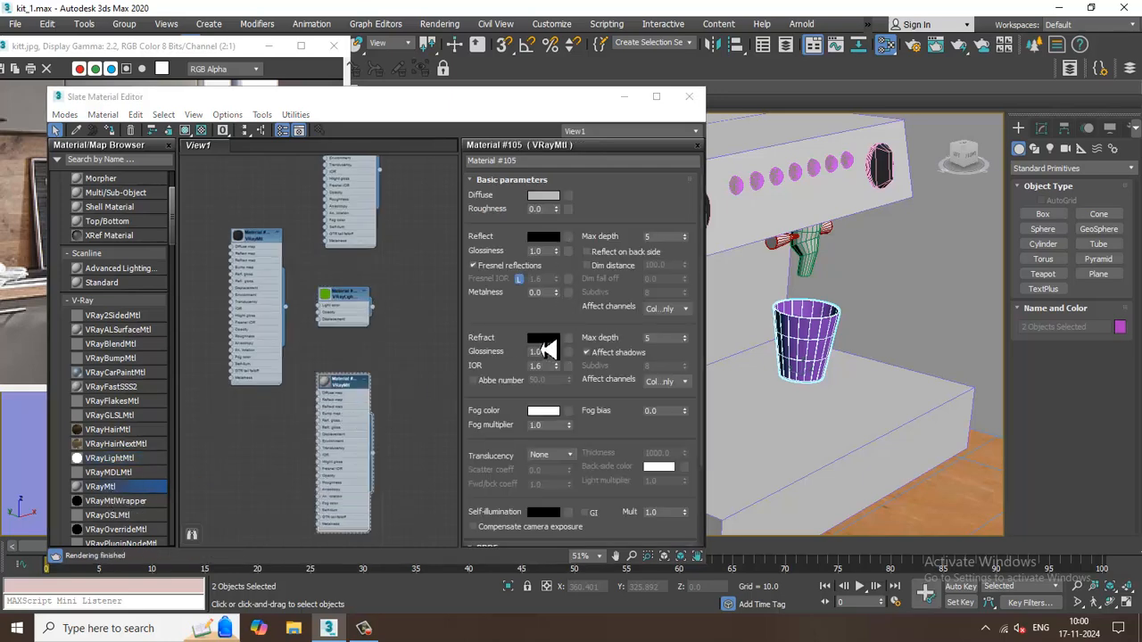
Set the new material's refraction color to white and assign the material to the two cups.
click(543, 338)
drag(426, 96, 426, 207)
click(530, 220)
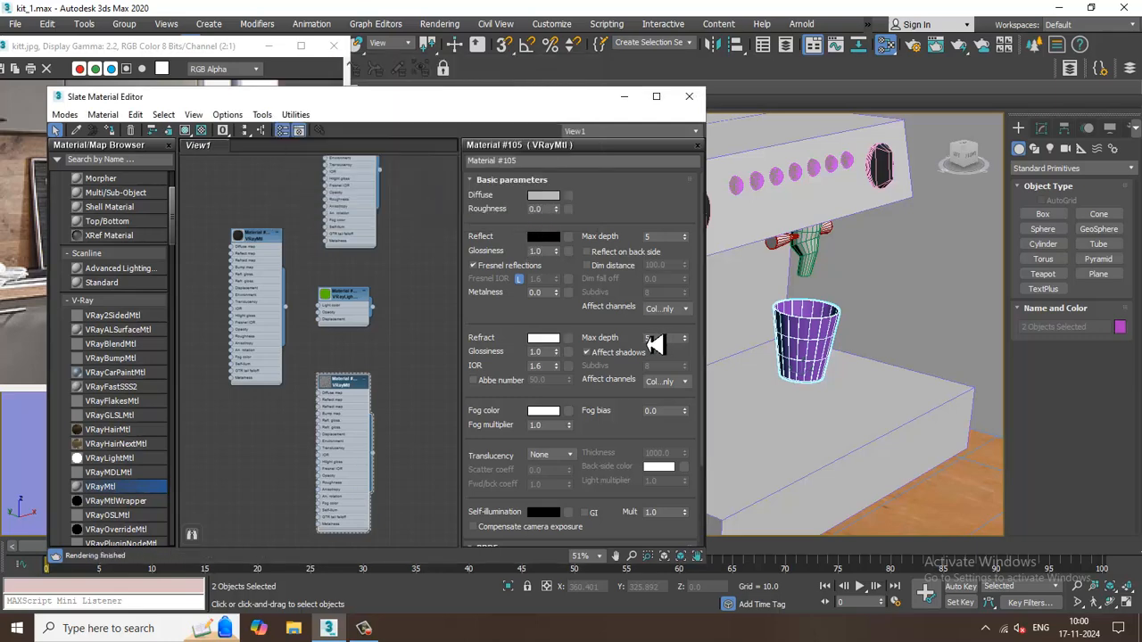
click(111, 132)
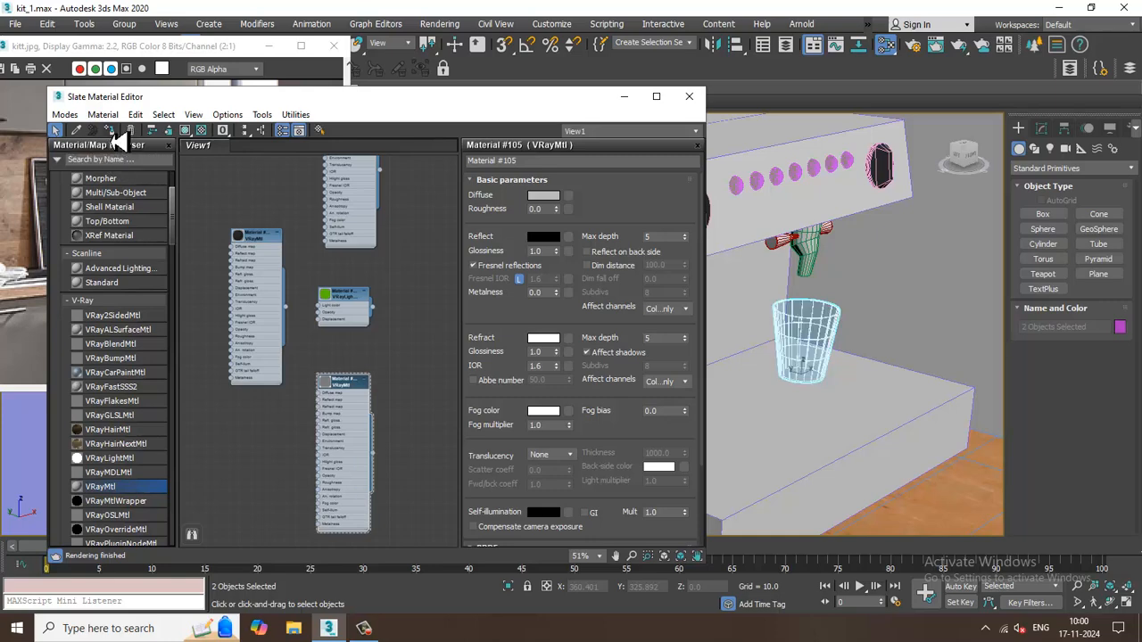
Set the cup material's refraction IOR to 1.8 and change its diffuse color to a lighter grey.
click(542, 366)
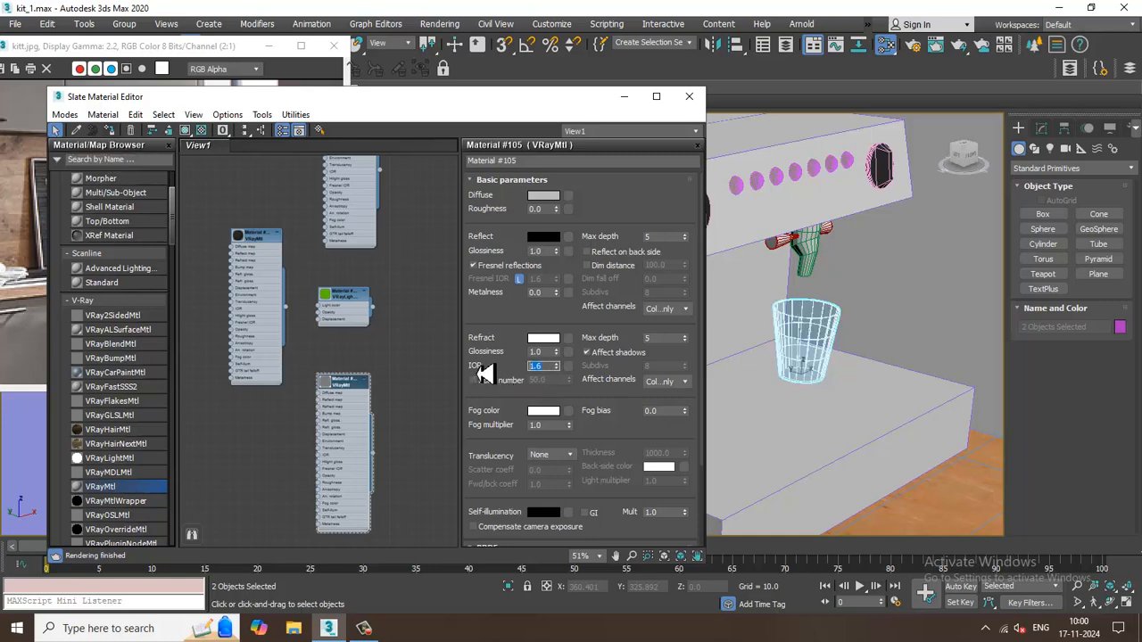
text(2)
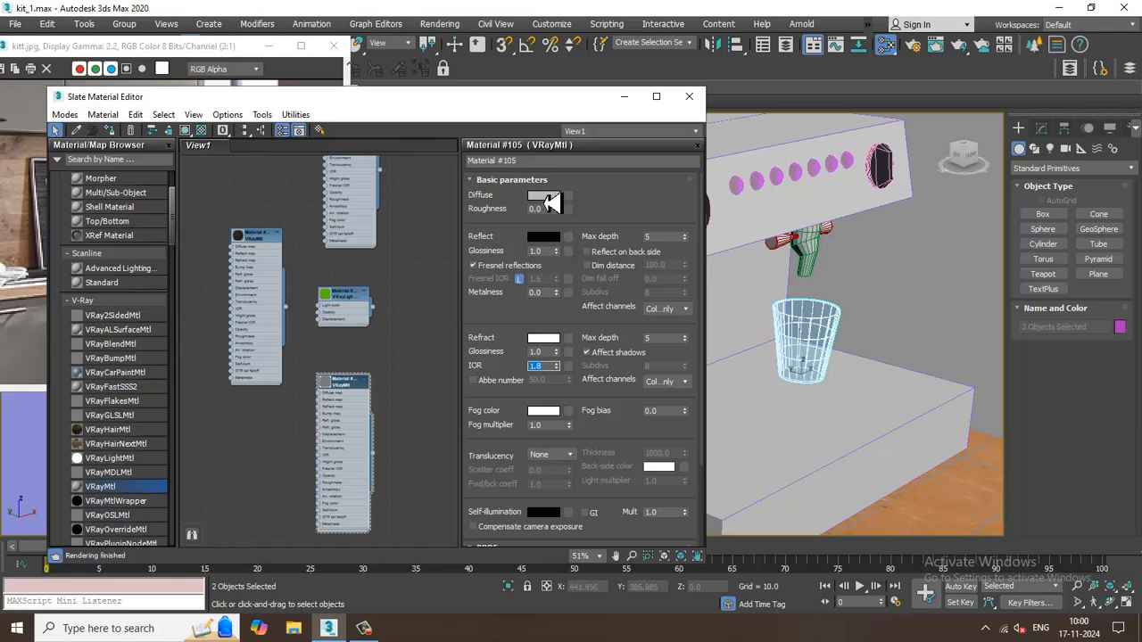
click(544, 197)
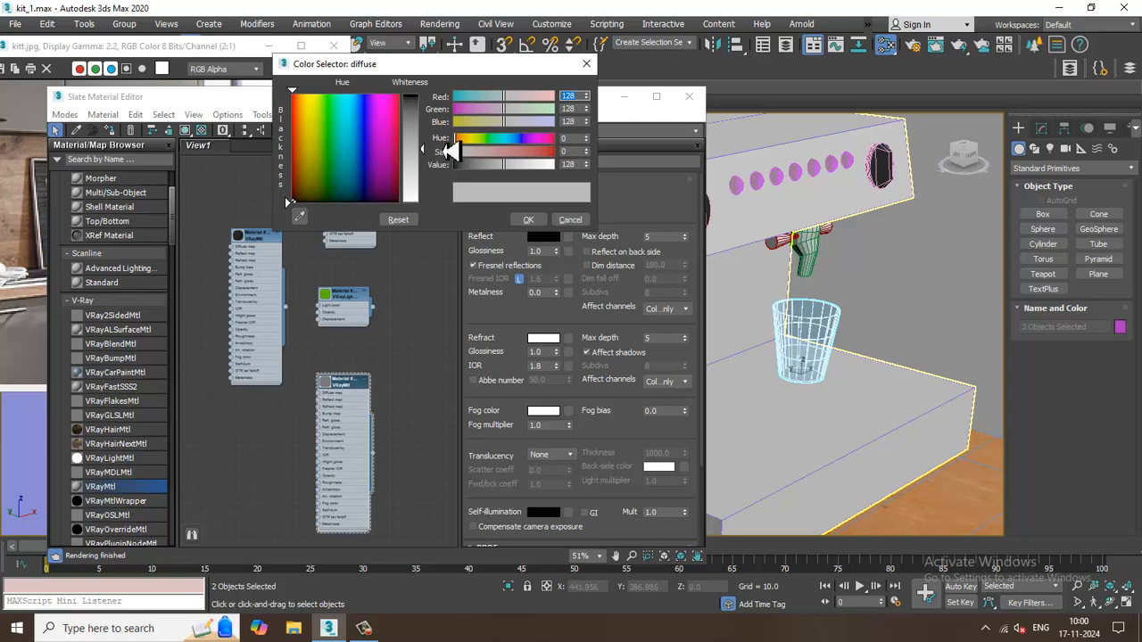
click(530, 220)
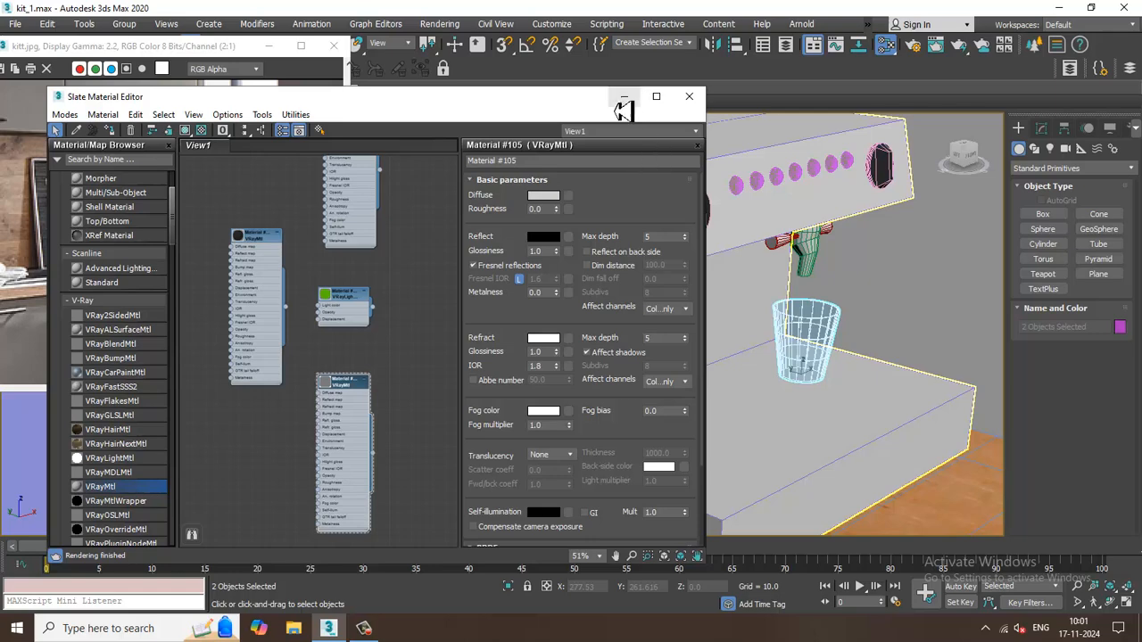
Examine the oven and cooktop area of the kitchen against the reference image.
drag(443, 100, 308, 286)
scroll(897, 319, down, 4)
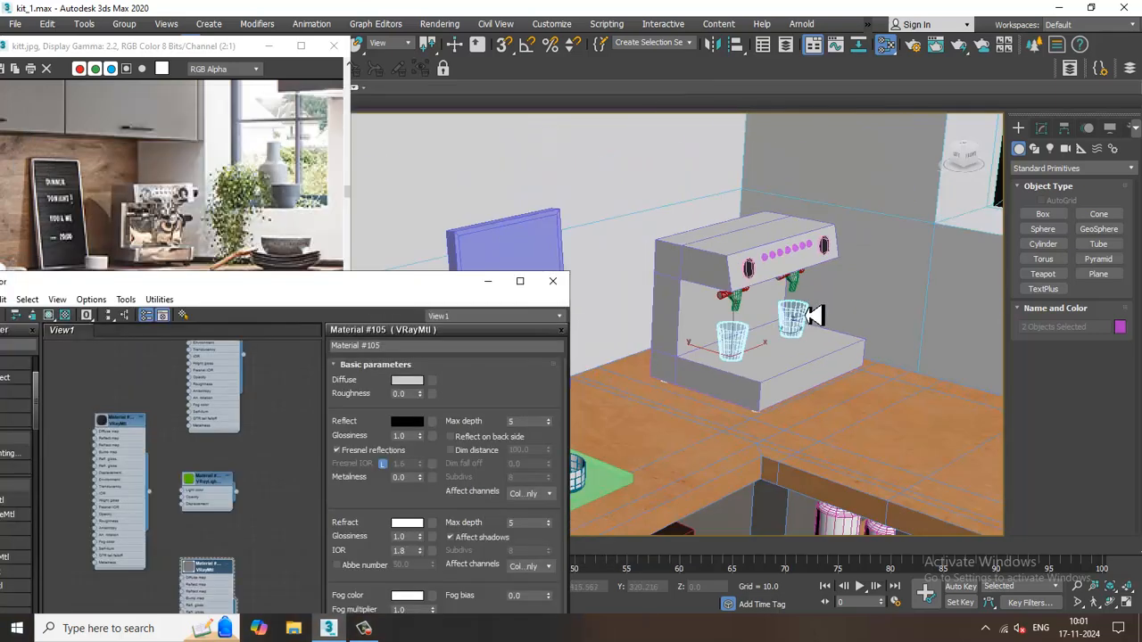
scroll(814, 314, down, 5)
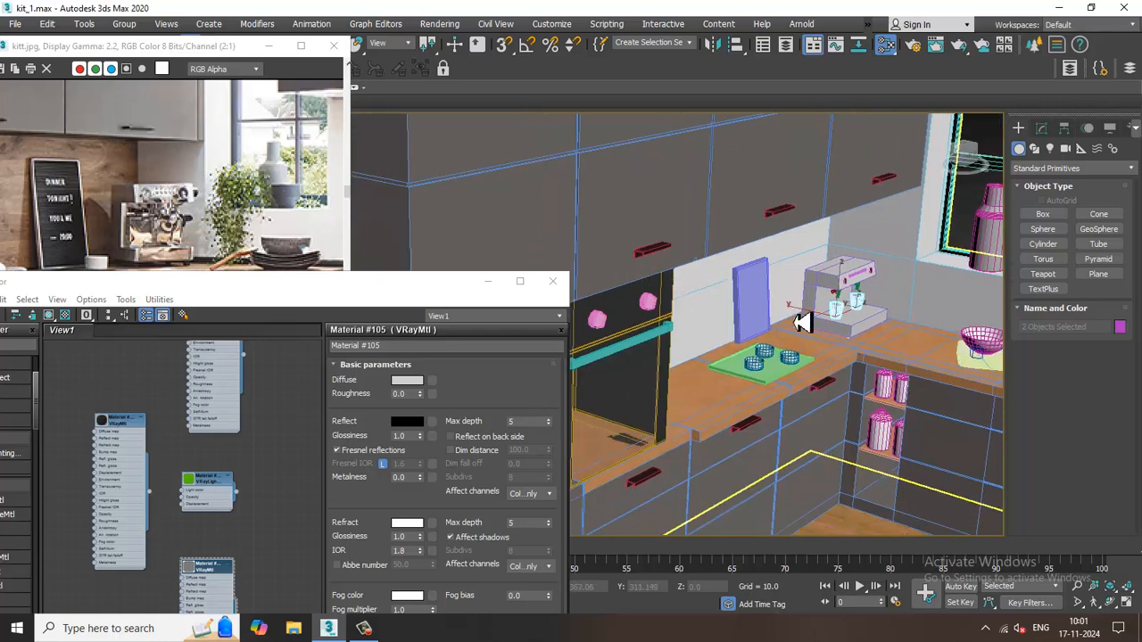
drag(165, 290, 218, 391)
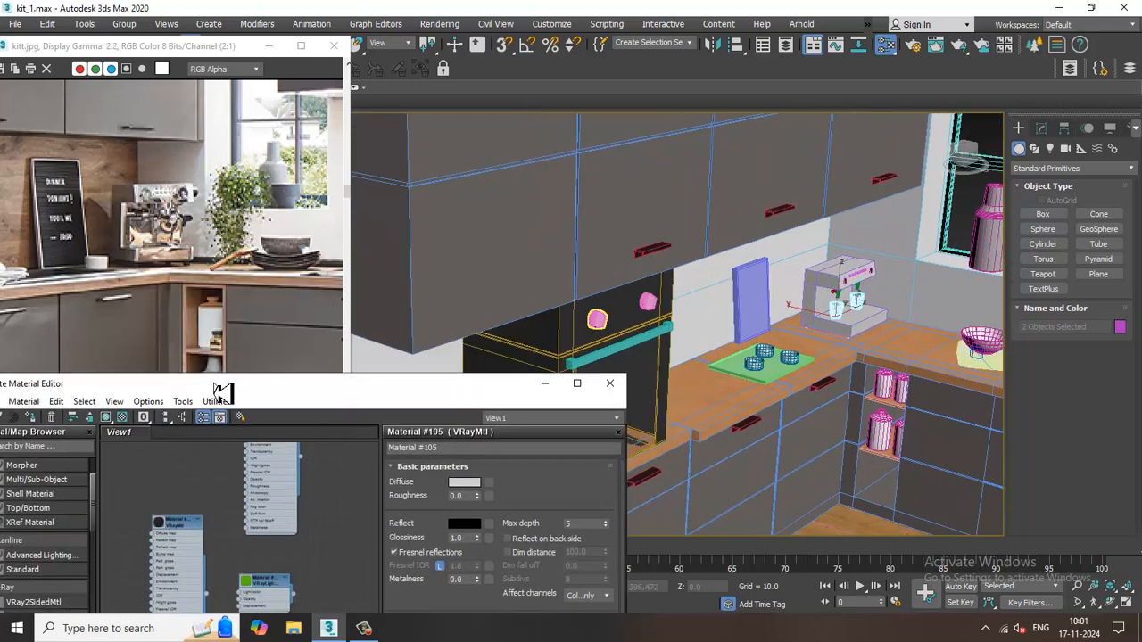
click(770, 384)
alt+middle_drag(773, 386, 246, 252)
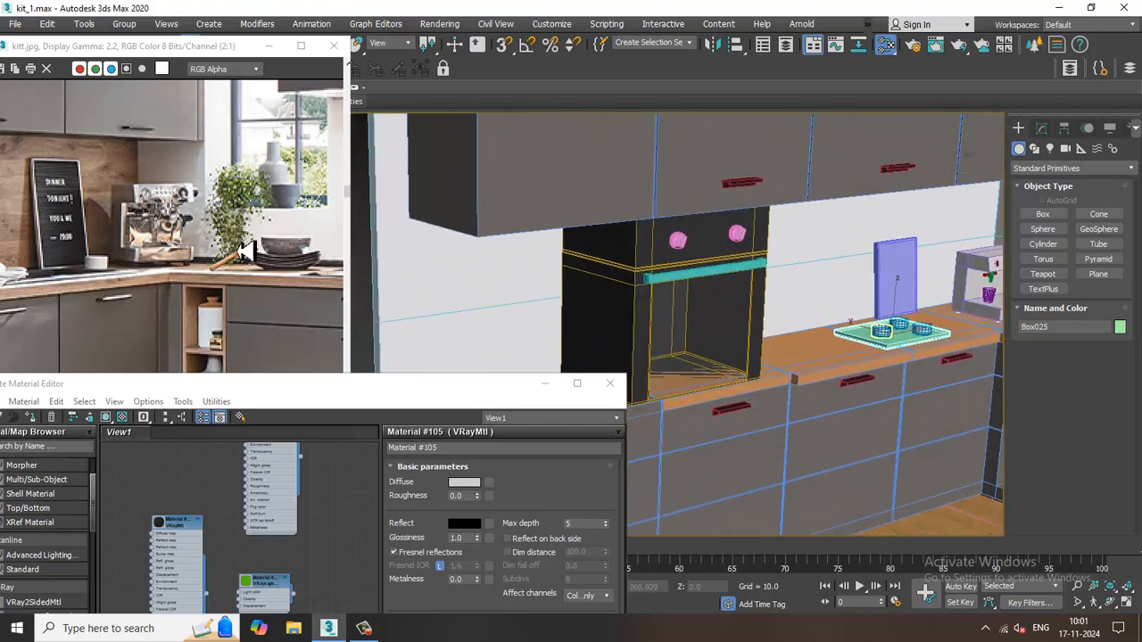
drag(101, 53, 318, 50)
middle_drag(286, 238, 429, 221)
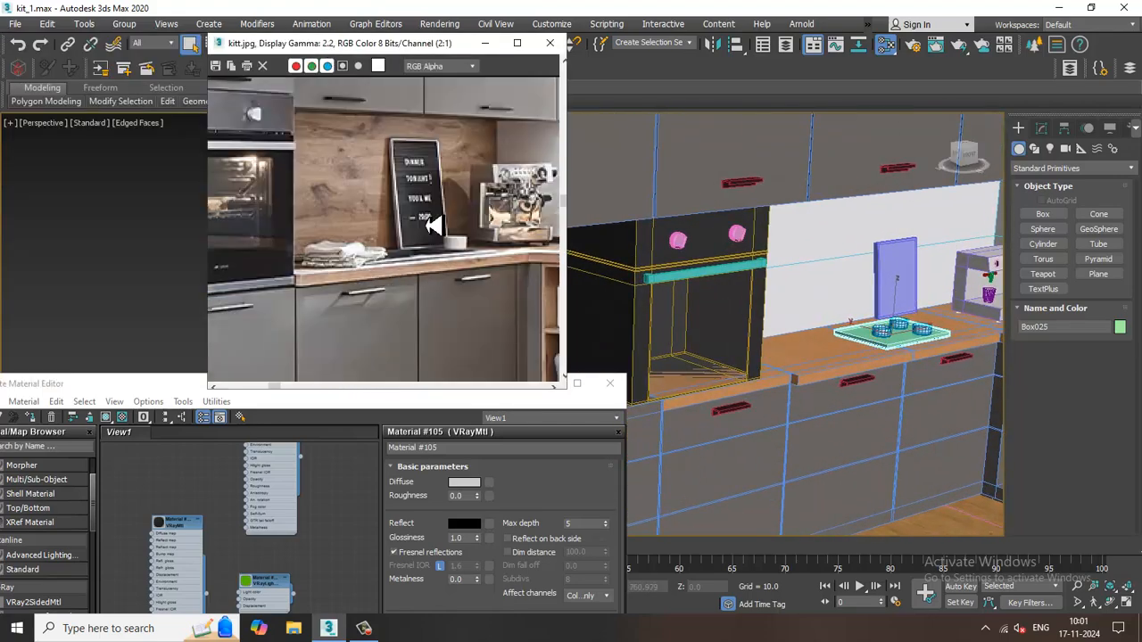
drag(409, 51, 153, 50)
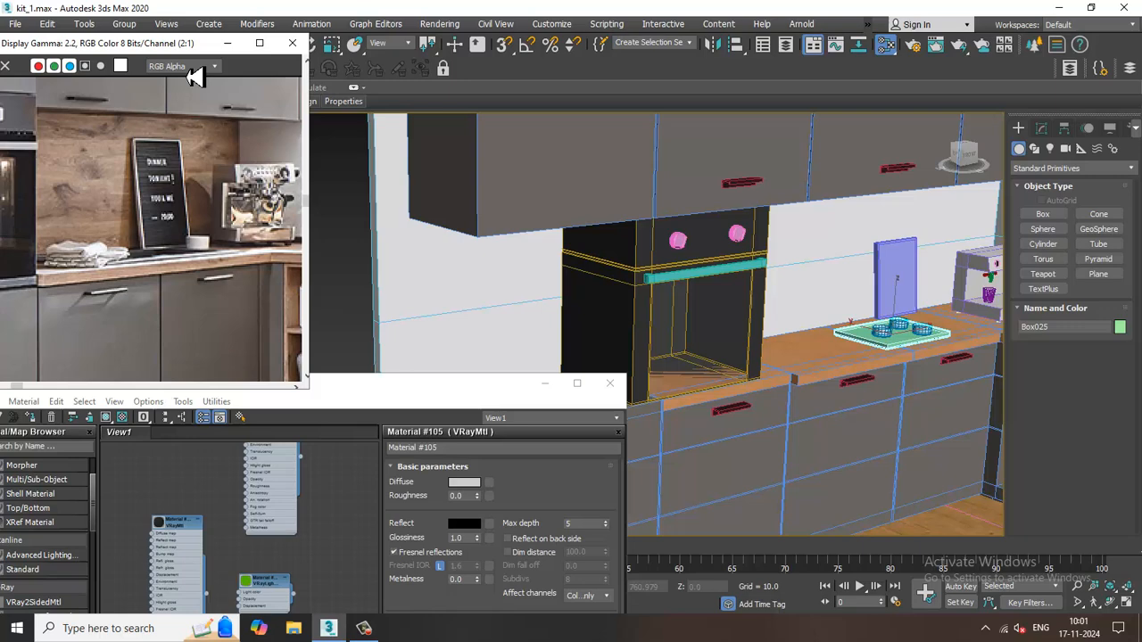
Select the two round knobs on the oven front and assign the dark dial material to them.
click(678, 239)
ctrl+click(737, 235)
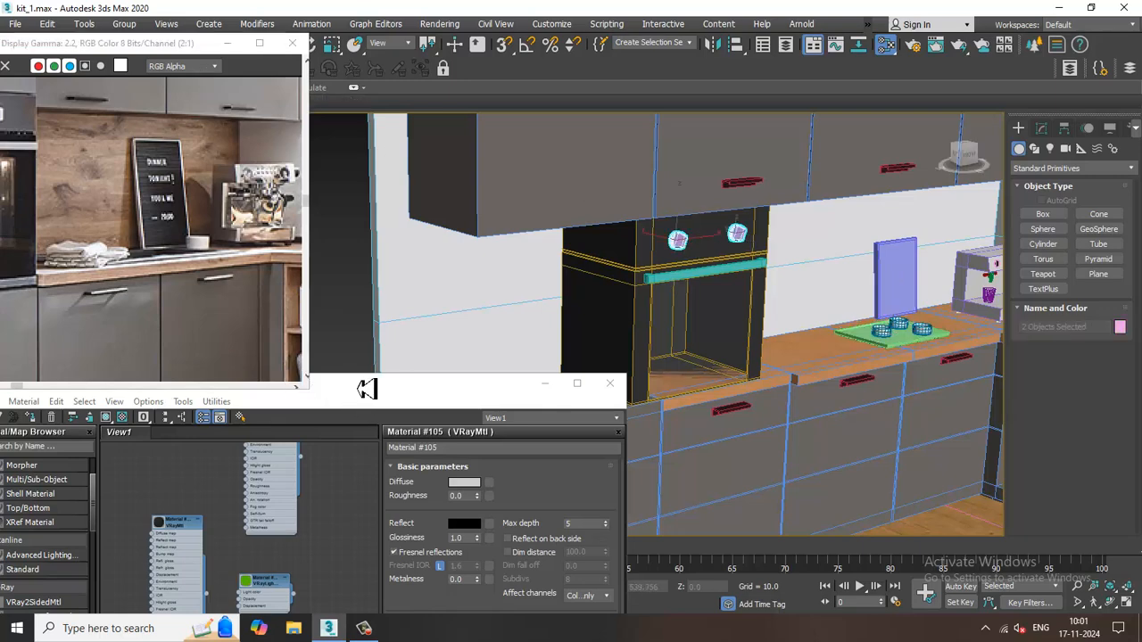
drag(367, 389, 552, 129)
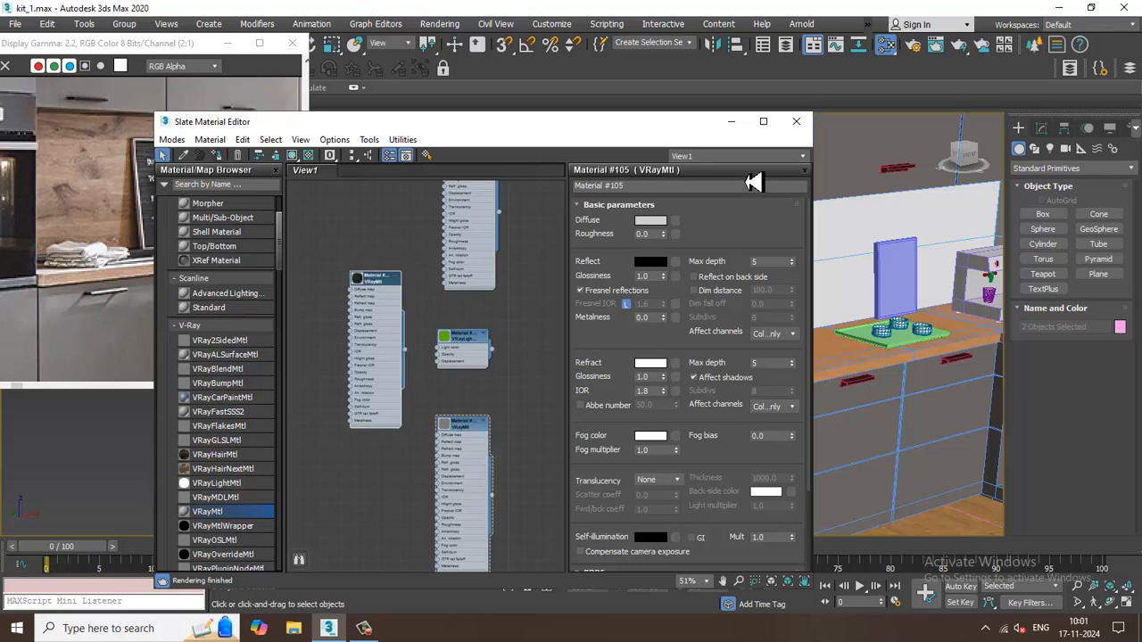
drag(652, 137, 434, 446)
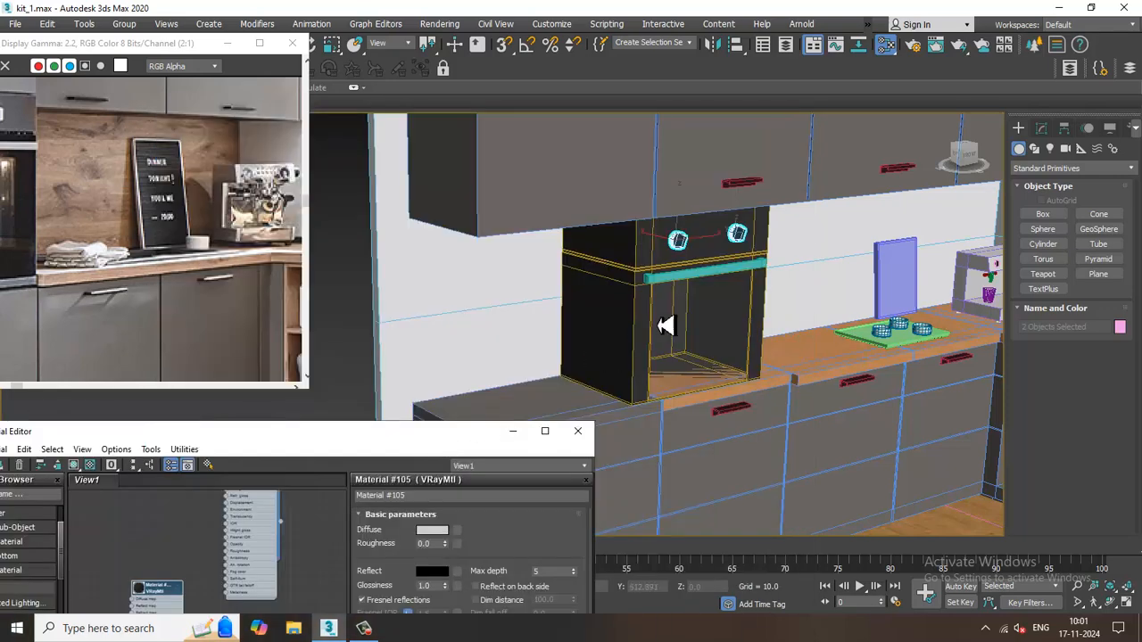
Select the oven's door handle and assign the existing shiny metal VRayMtl beside the Copper material to it.
click(685, 279)
drag(350, 444, 497, 168)
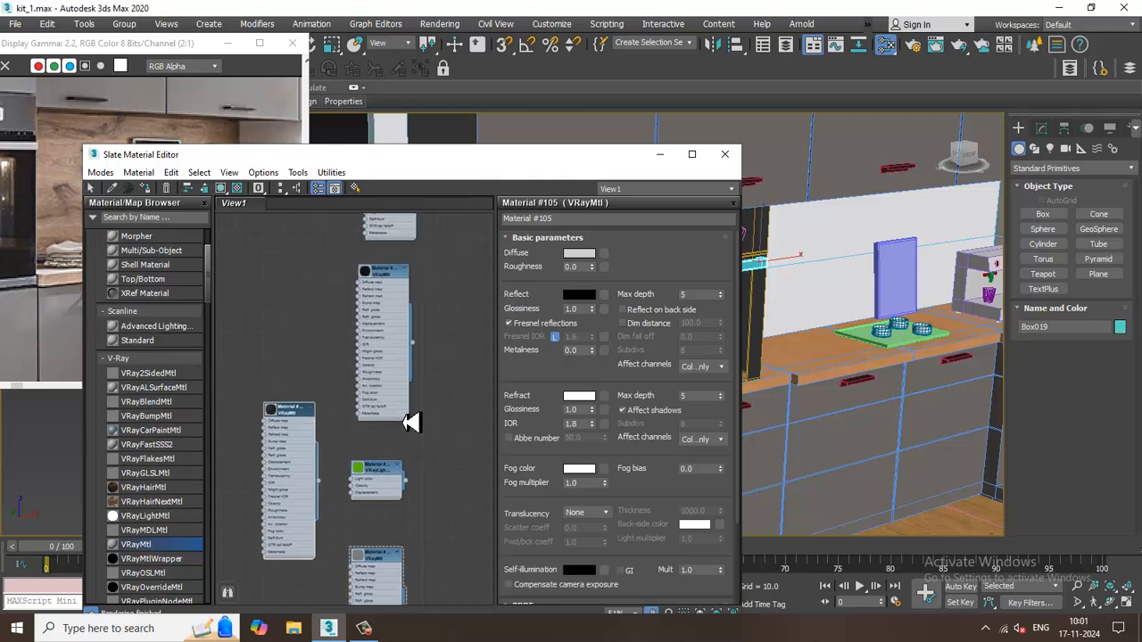
middle_drag(405, 309, 404, 597)
middle_drag(359, 324, 390, 417)
middle_drag(413, 272, 409, 468)
middle_drag(374, 266, 383, 411)
middle_drag(380, 242, 377, 446)
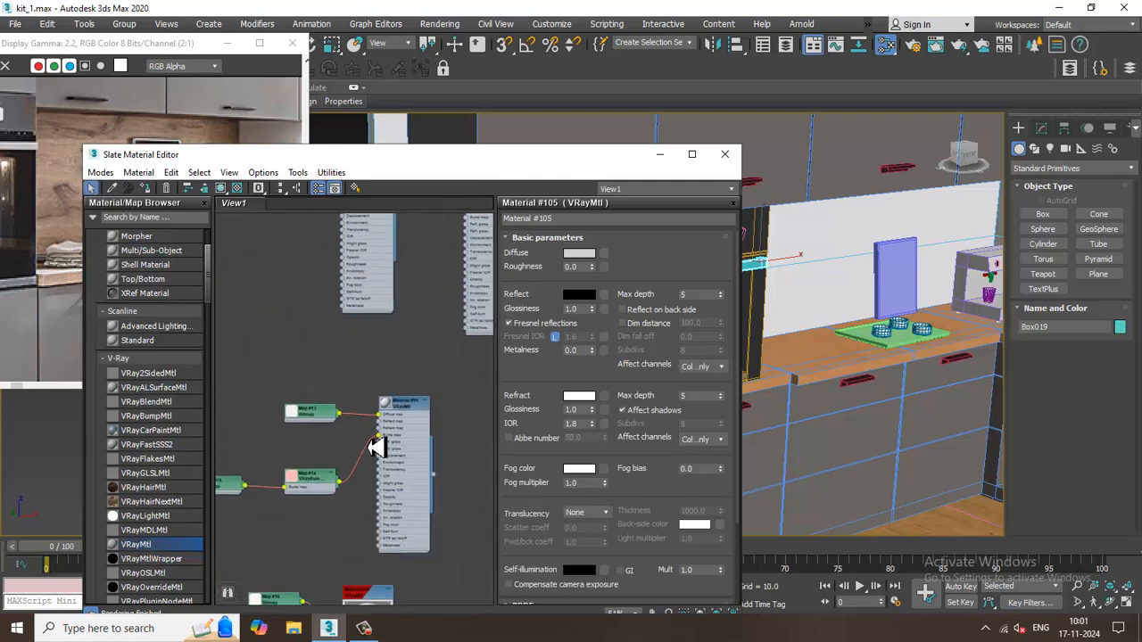
middle_drag(394, 315, 333, 594)
click(432, 394)
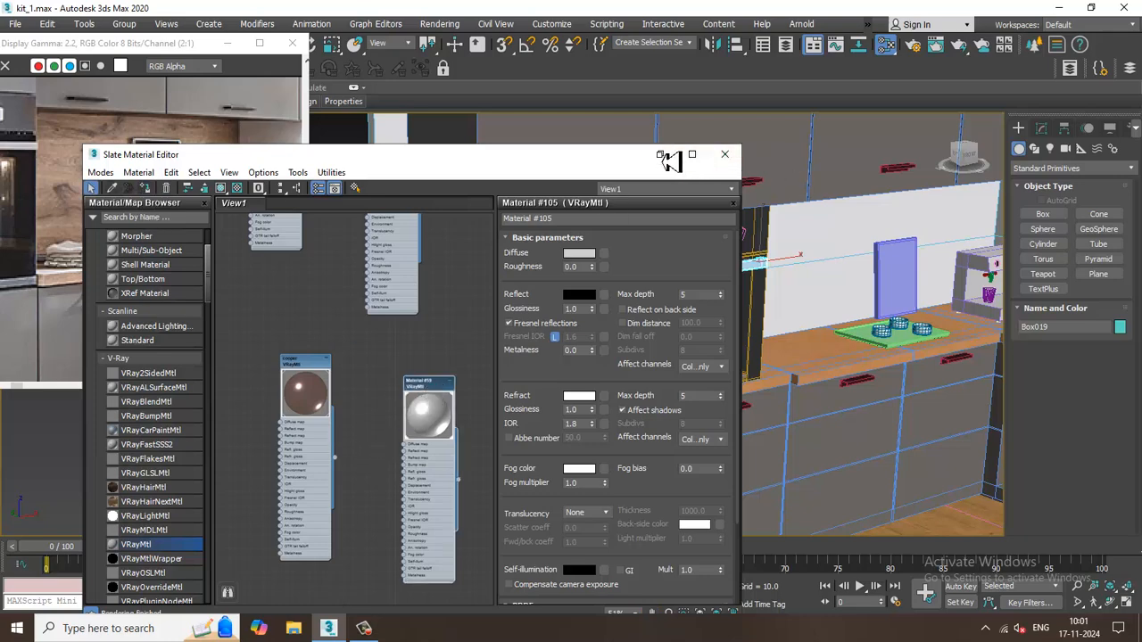
click(660, 155)
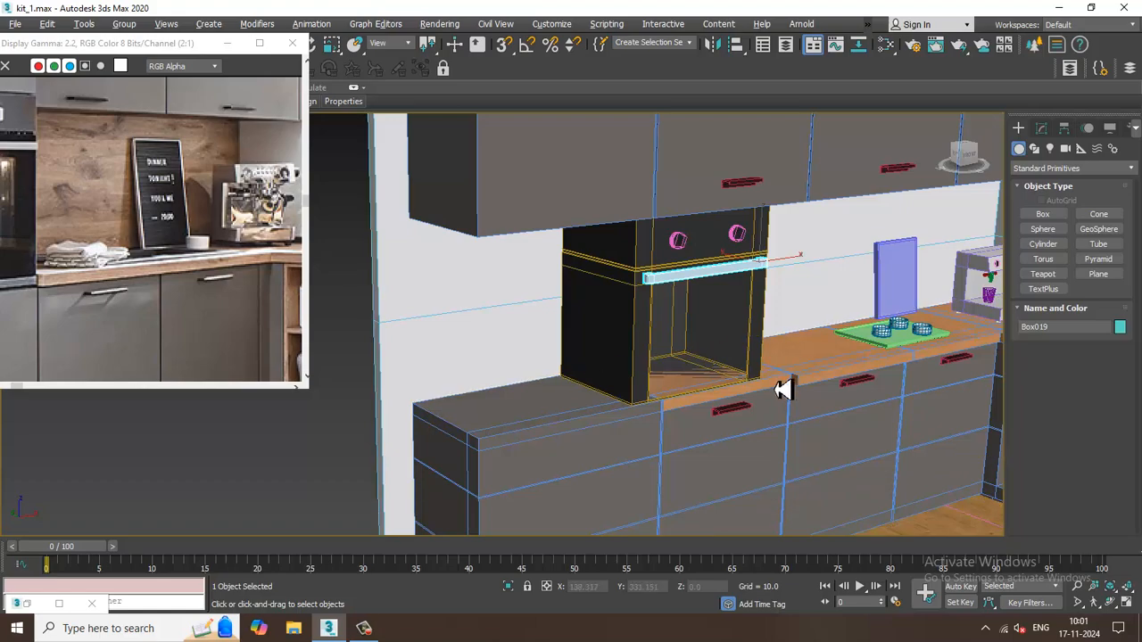
Select the green cooktop plate under the three burners on the countertop.
scroll(802, 387, up, 5)
alt+middle_drag(668, 396, 632, 334)
click(644, 296)
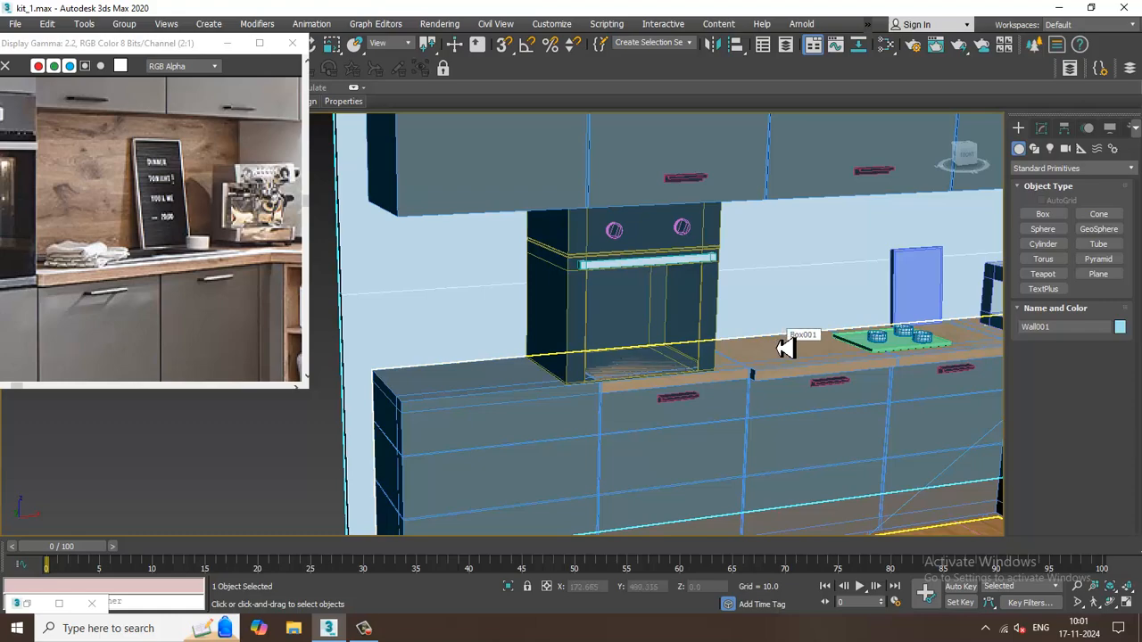
click(892, 350)
scroll(888, 356, up, 2)
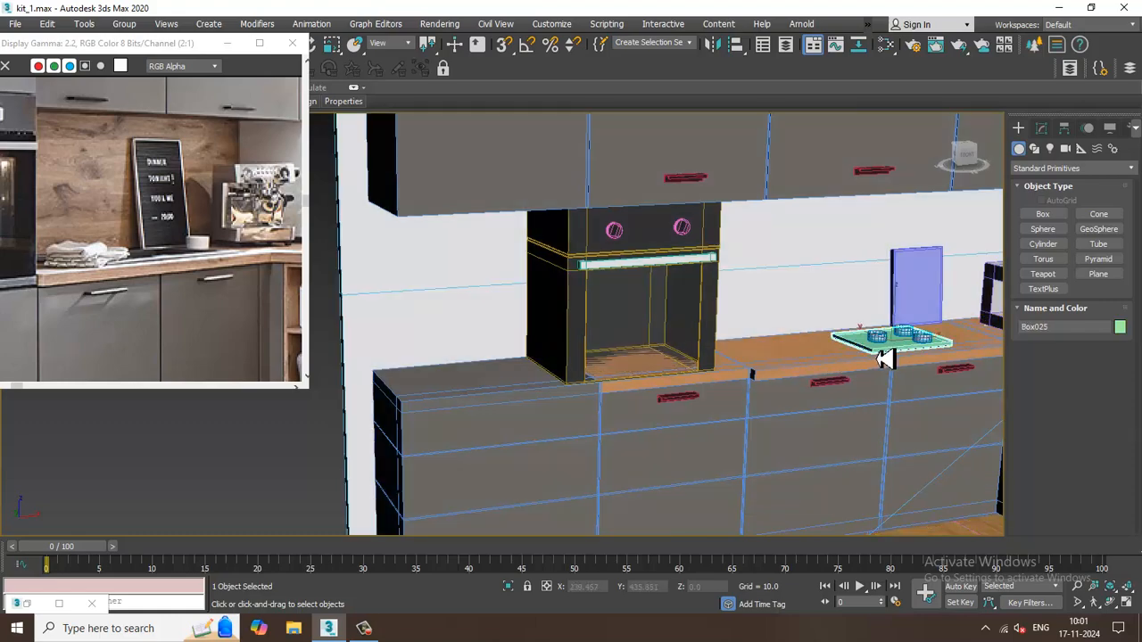
middle_drag(922, 359, 699, 343)
scroll(692, 321, up, 3)
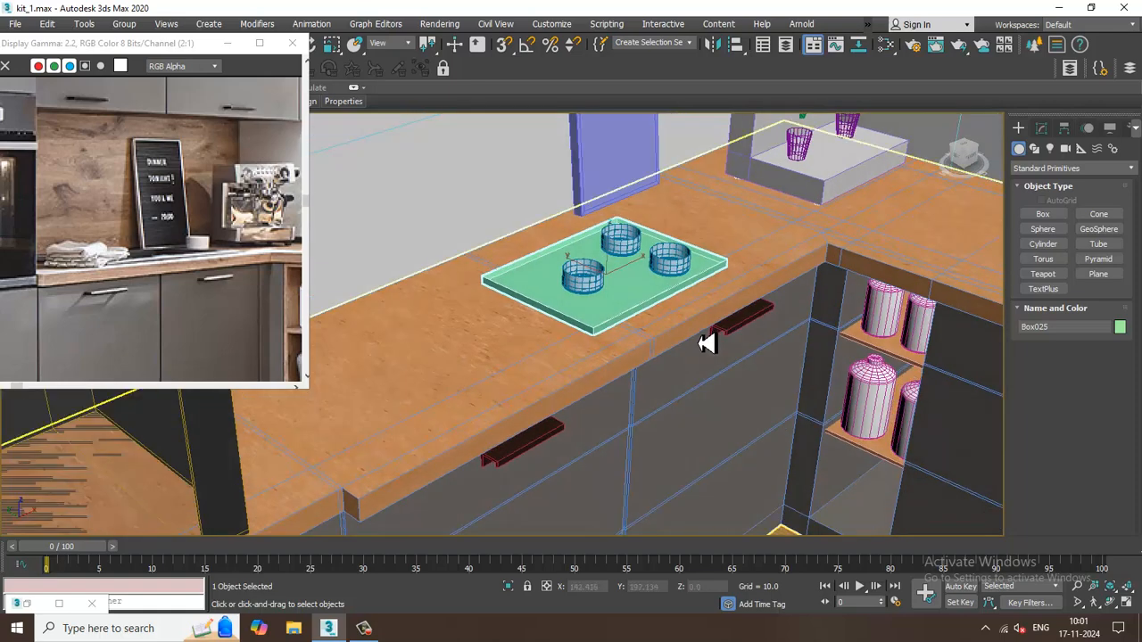
Find an existing bitmap-textured VRayMtl in the node view, assign it to the cooktop plate and inspect the plate up close.
key(m)
middle_drag(352, 491, 325, 305)
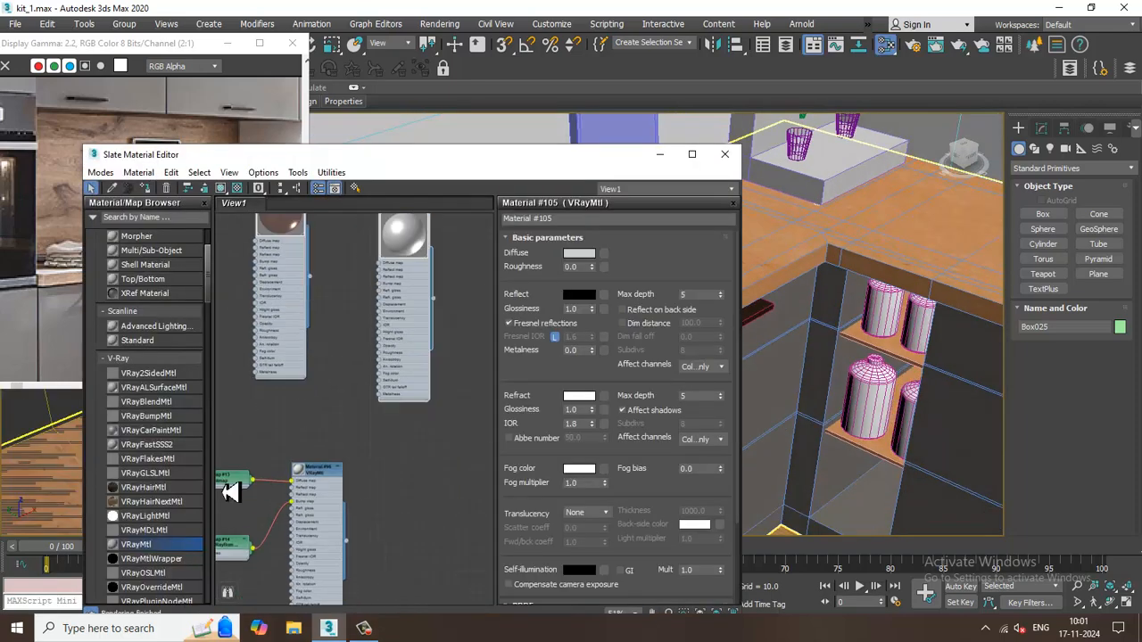
middle_drag(440, 549, 435, 272)
middle_drag(384, 479, 420, 221)
middle_drag(376, 415, 410, 204)
middle_drag(419, 393, 370, 273)
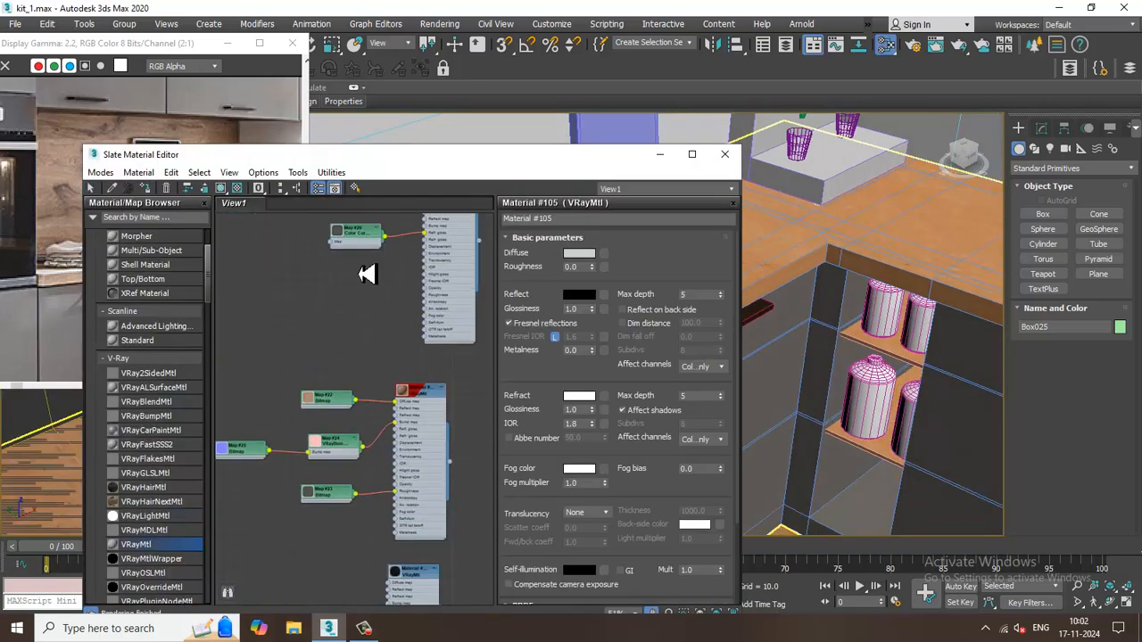
middle_drag(397, 416, 387, 387)
middle_drag(397, 334, 410, 521)
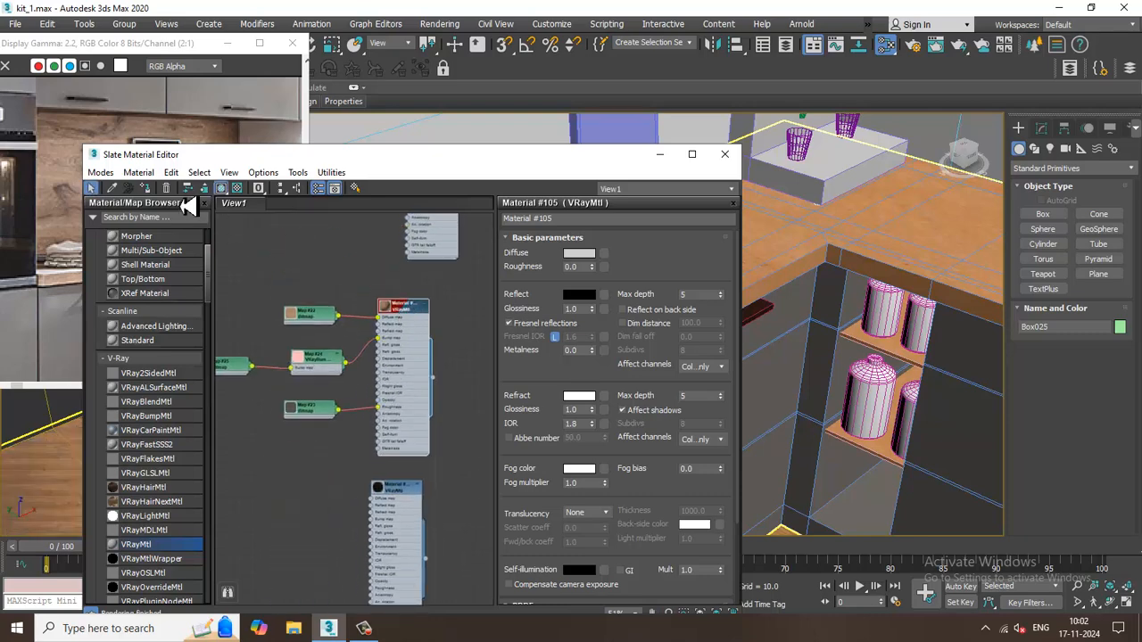
click(660, 155)
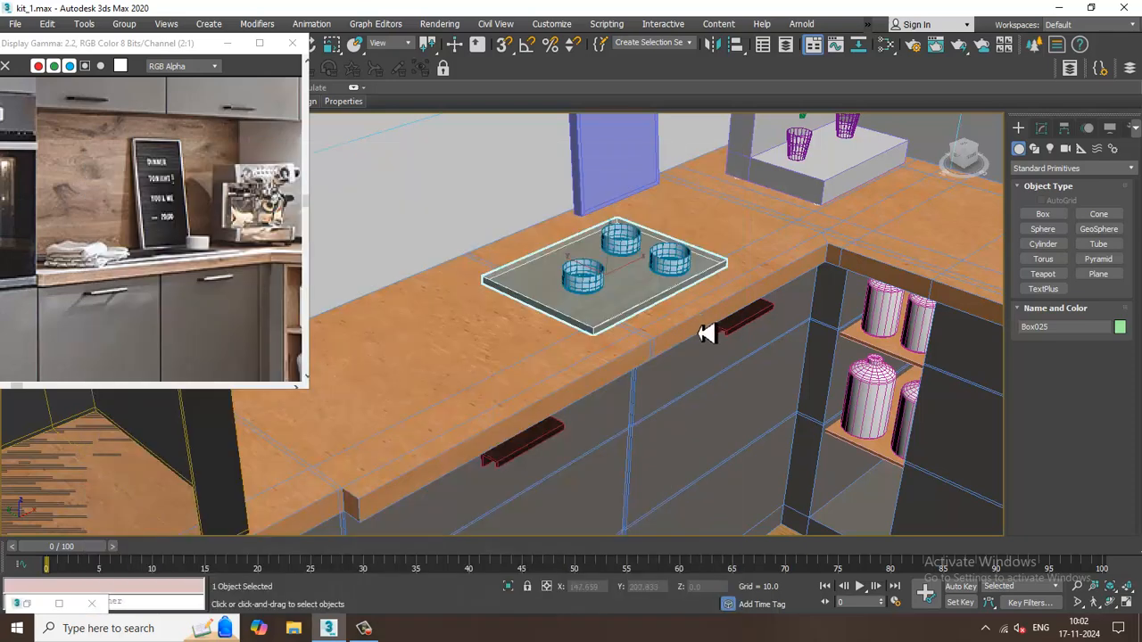
scroll(657, 319, up, 3)
scroll(658, 319, up, 3)
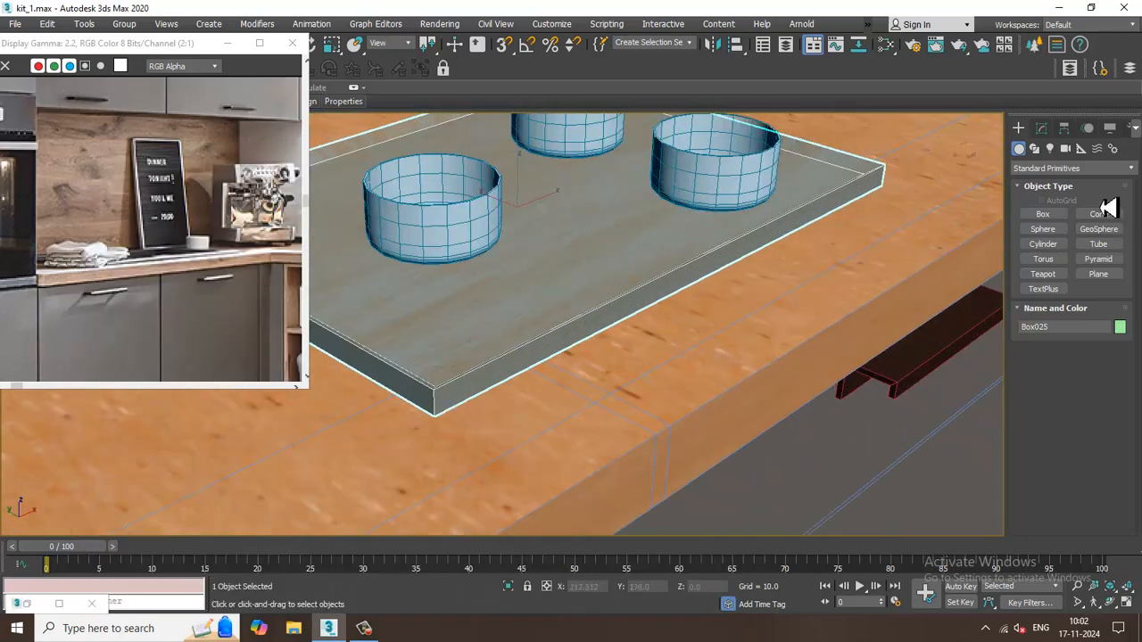
Add a UVW Map modifier with Box mapping to the cooktop plate, sizing it to about 44.5 long, 40.3 wide and 12.1 high.
click(1039, 128)
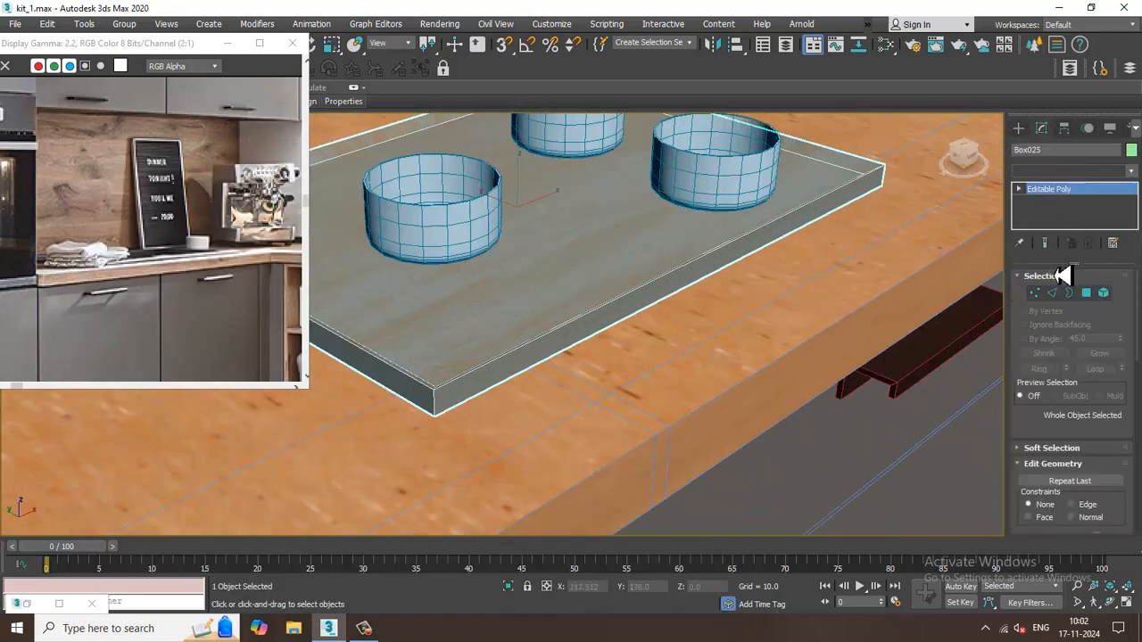
click(1070, 170)
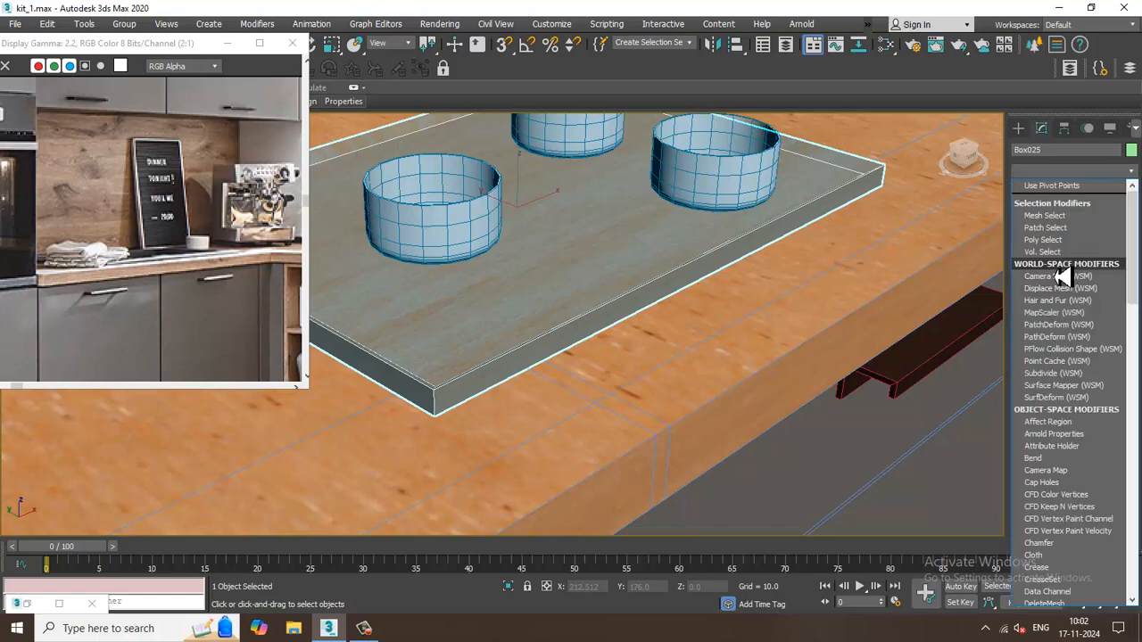
key(u)
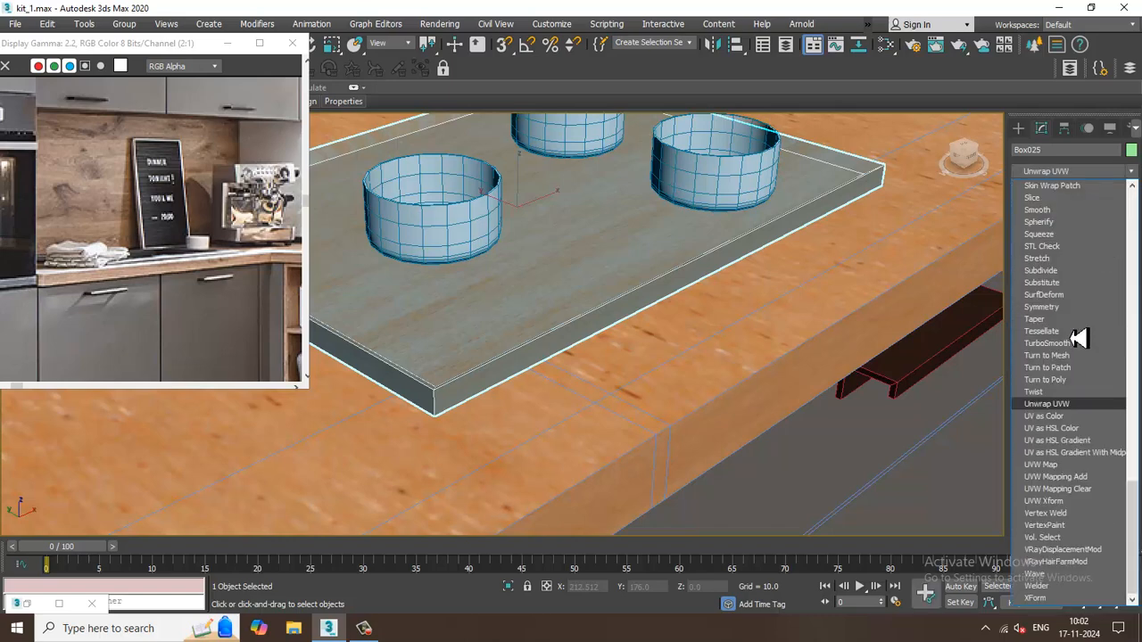
click(1041, 465)
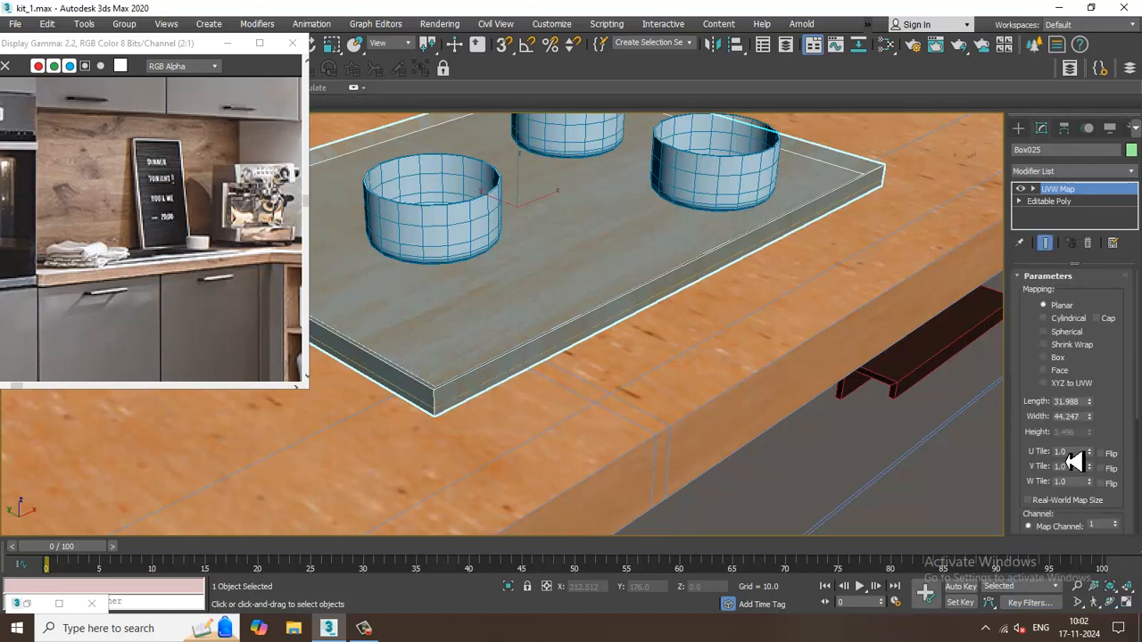
click(1044, 358)
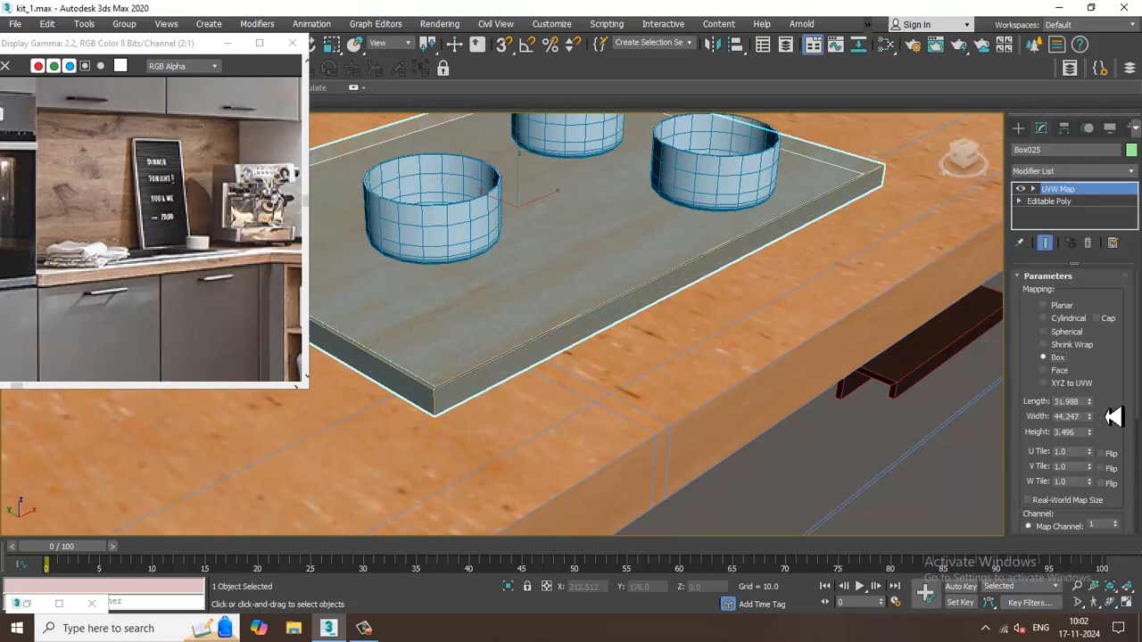
drag(1088, 416, 1097, 381)
scroll(693, 401, down, 6)
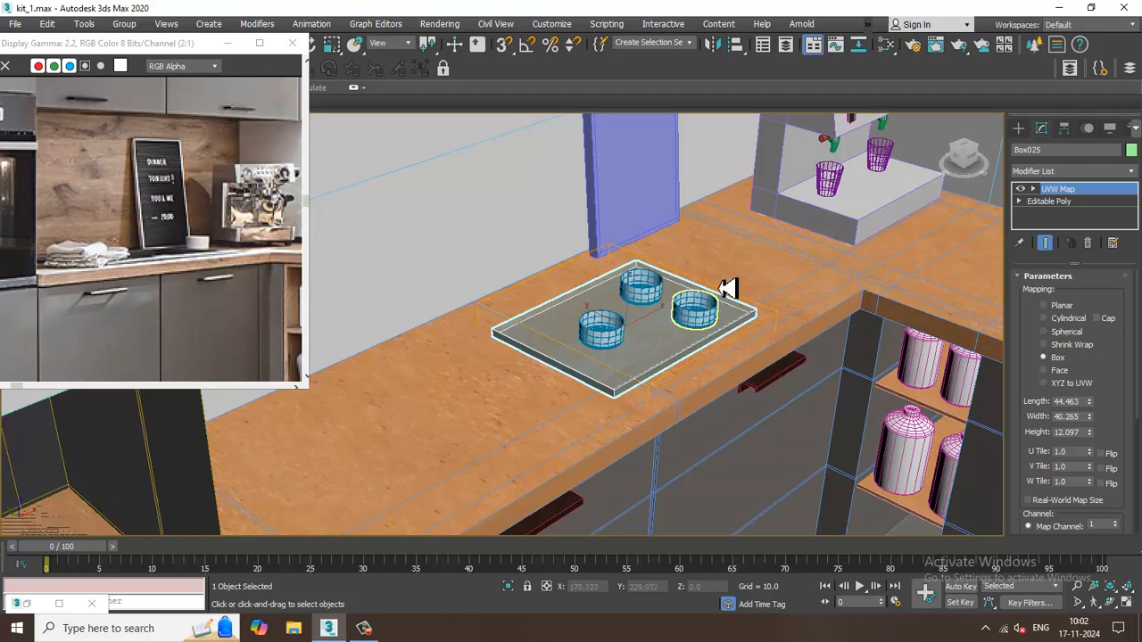
Look over the remaining kitchen objects, including the stacked plates, faucet, hanging utensils, bottle and pot.
scroll(727, 287, down, 8)
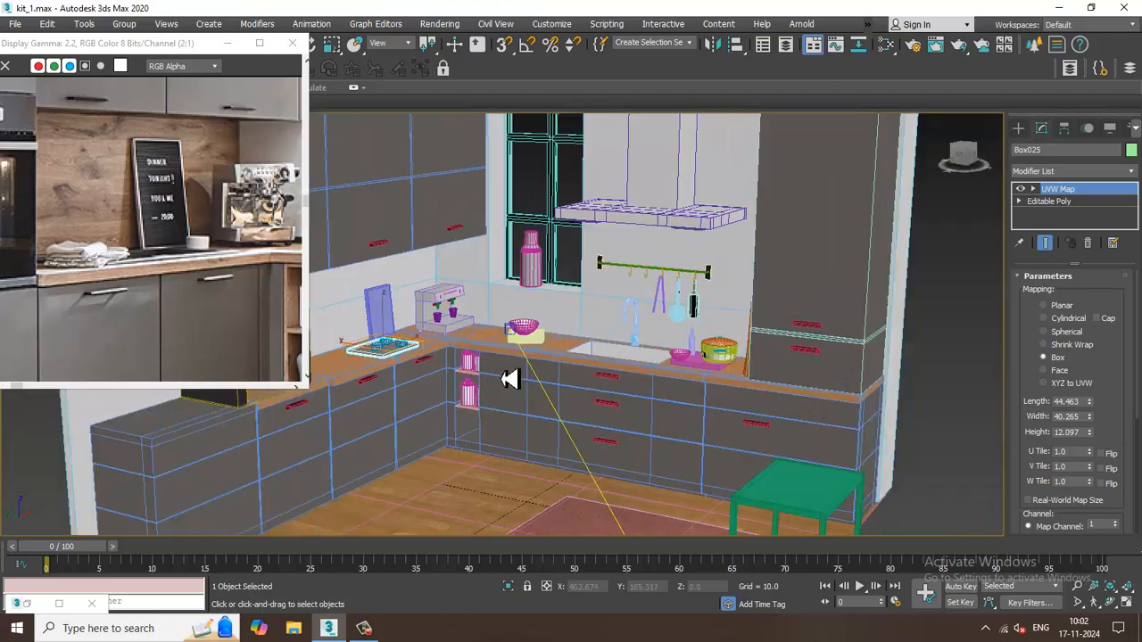
middle_drag(510, 379, 414, 385)
alt+middle_drag(571, 357, 817, 341)
alt+middle_drag(704, 344, 640, 410)
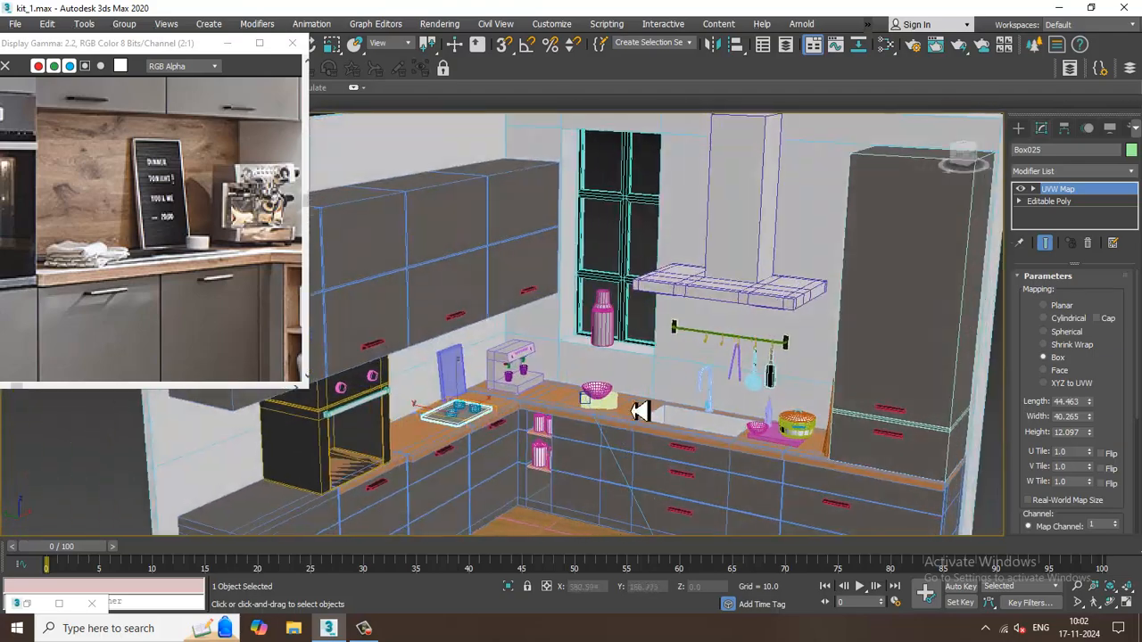
scroll(639, 411, up, 8)
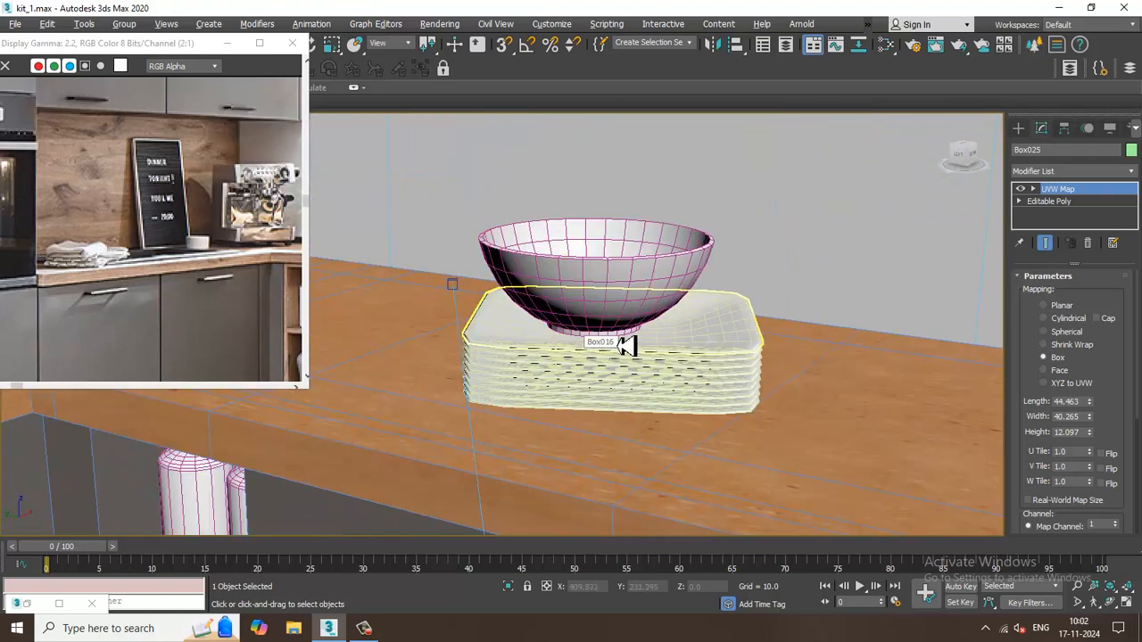
alt+middle_drag(628, 346, 496, 372)
scroll(732, 344, down, 6)
middle_drag(703, 382, 570, 516)
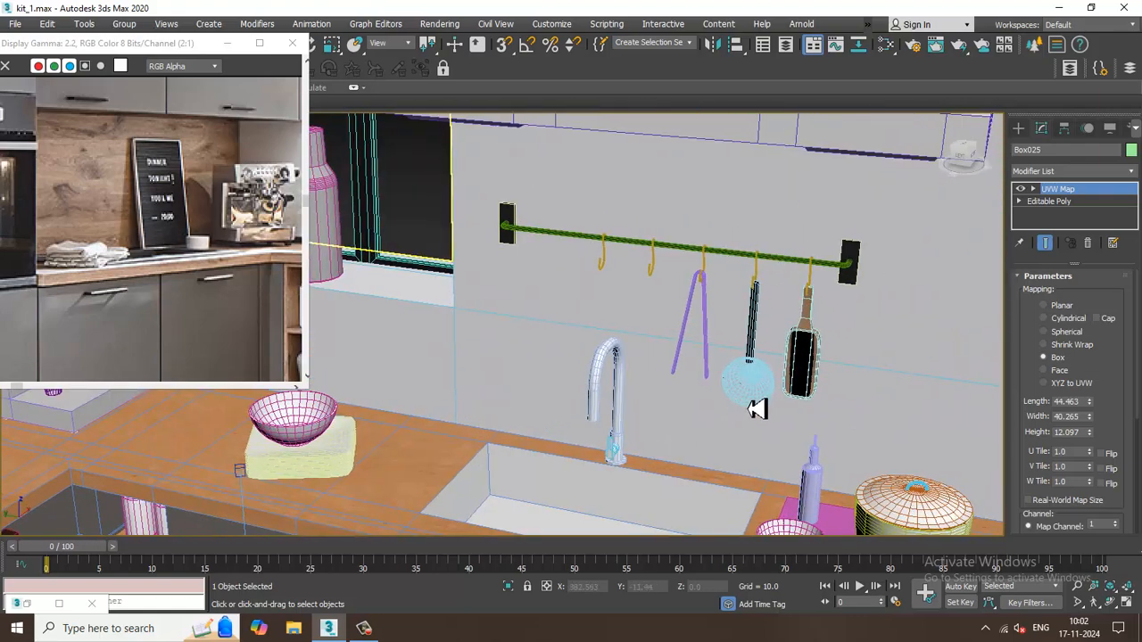
middle_drag(821, 408, 726, 267)
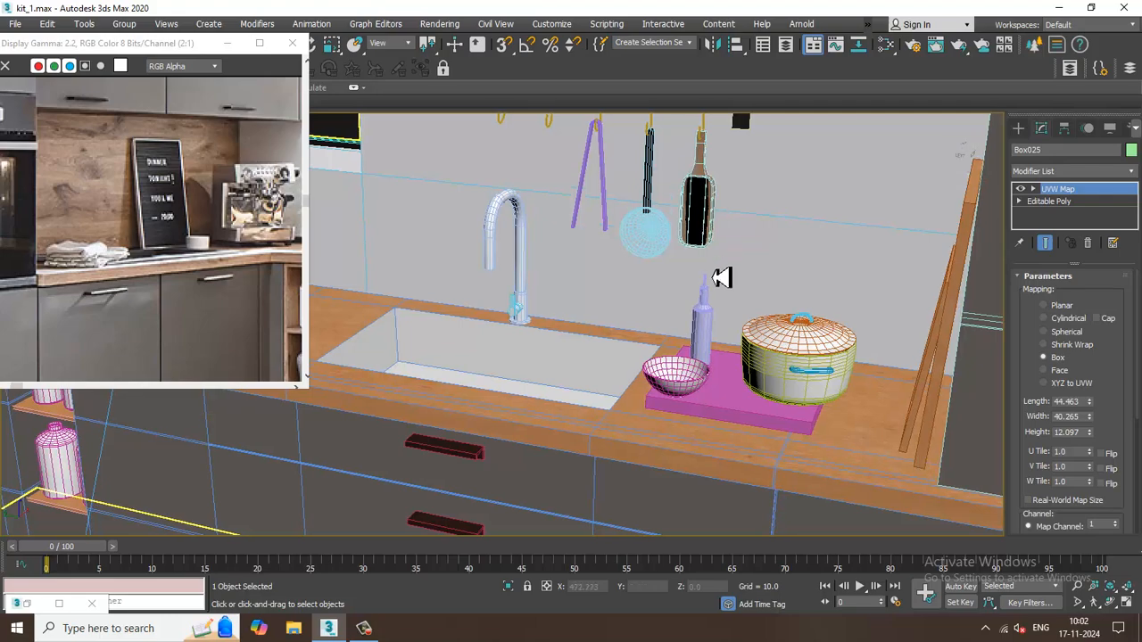
Select the V-shaped tongs hanging above the sink and assign an existing reflective grey VRayMtl to them.
scroll(723, 277, up, 3)
click(719, 357)
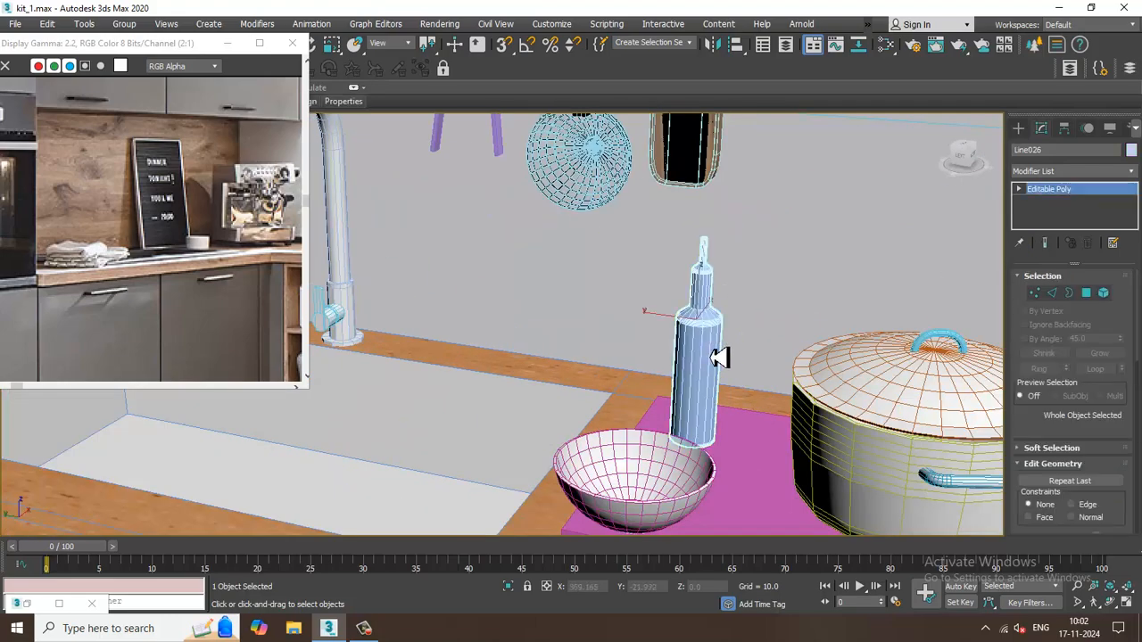
alt+middle_drag(703, 355, 595, 245)
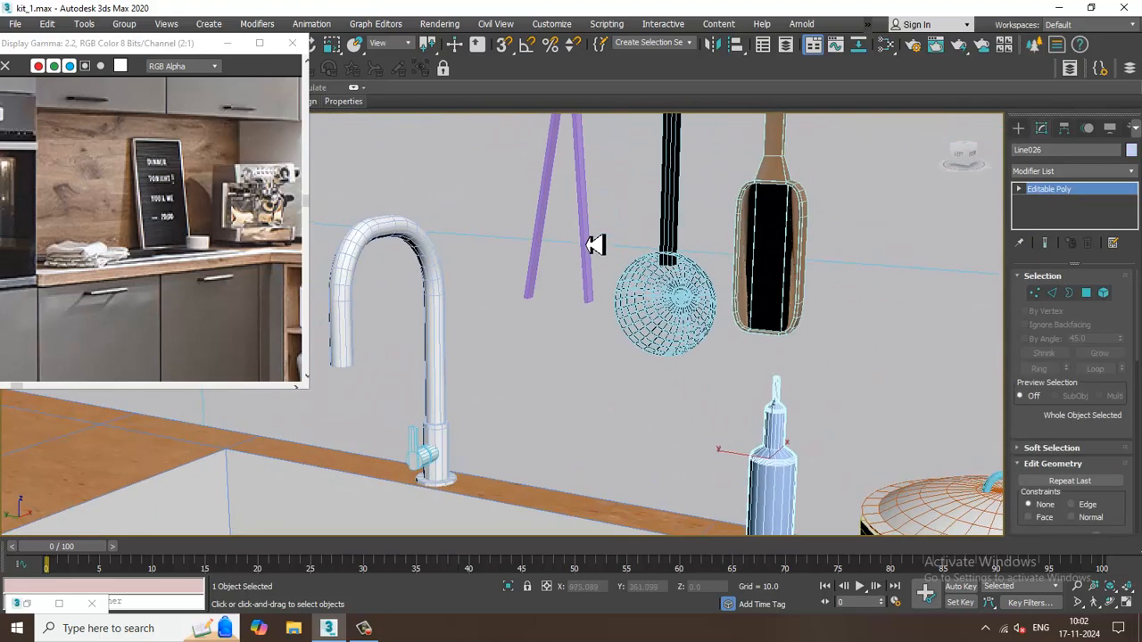
click(590, 236)
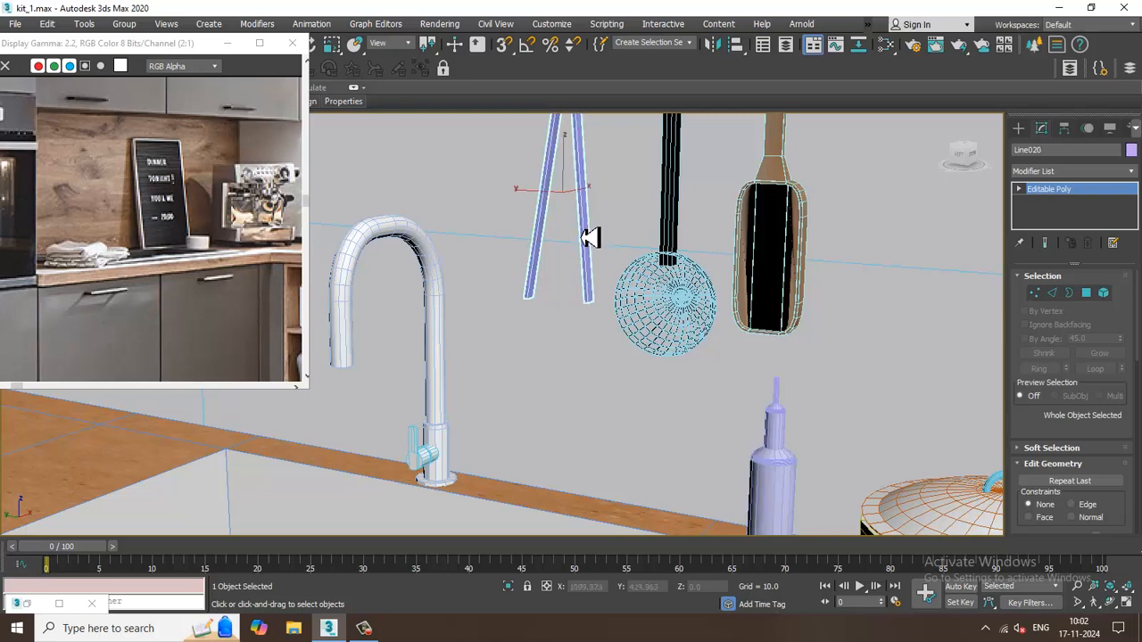
key(m)
mouse_move(402, 318)
middle_down()
mouse_move(395, 472)
mouse_move(414, 494)
mouse_move(419, 441)
middle_up()
click(279, 322)
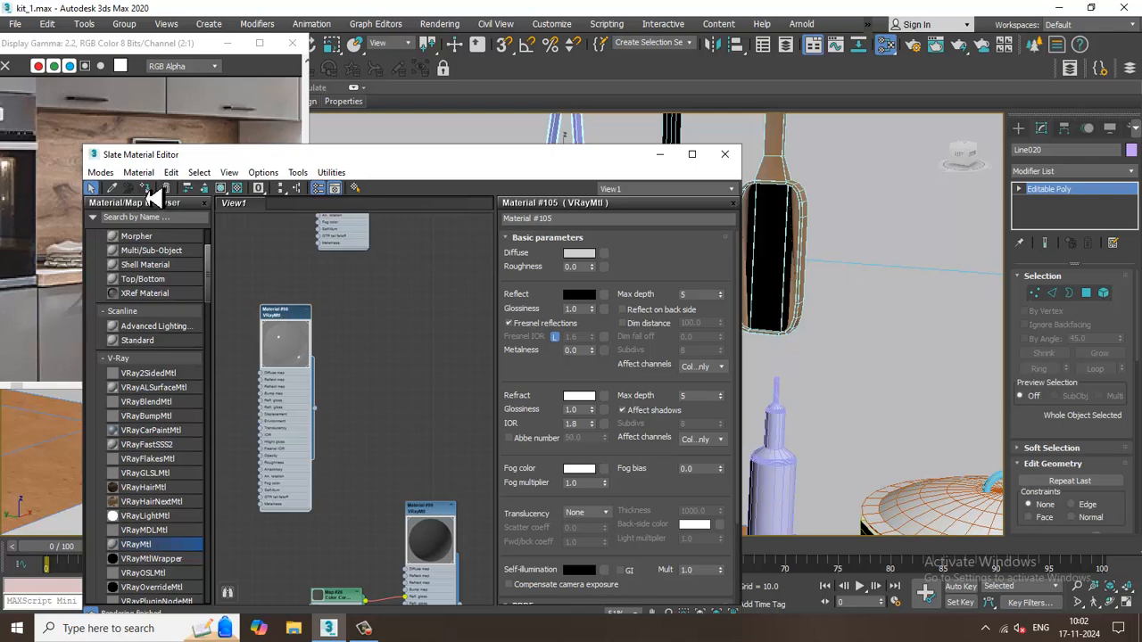
click(659, 154)
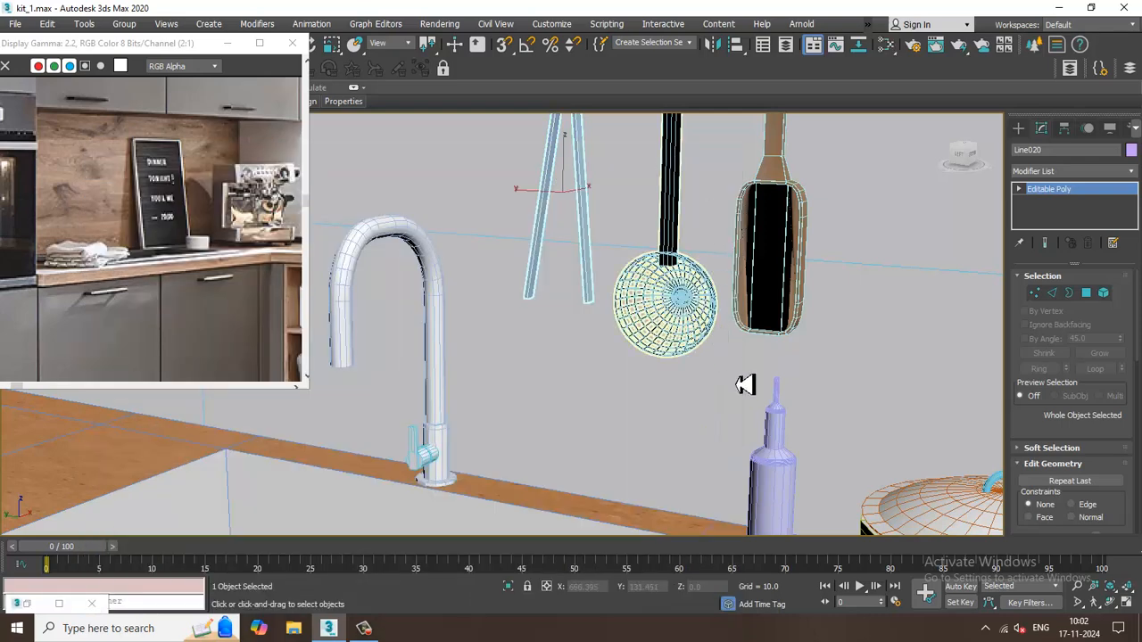
Select the bottle beside the pot and create a new VRayMtl in an empty area of the node view.
click(797, 472)
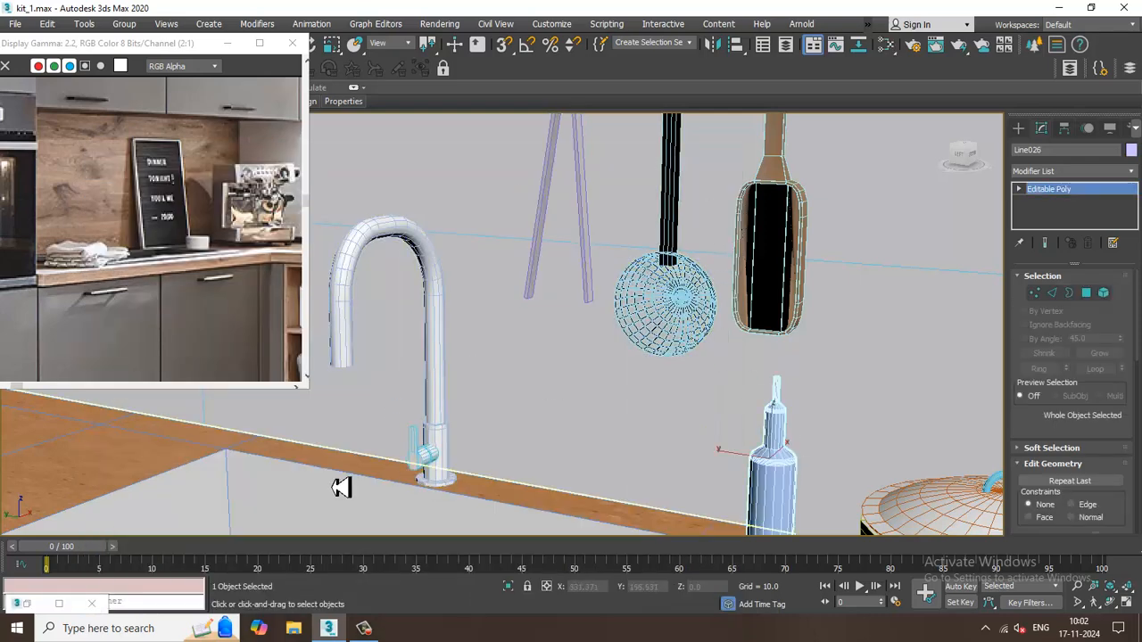
key(m)
middle_drag(365, 520, 350, 312)
middle_drag(353, 510, 339, 313)
mouse_move(349, 496)
middle_down()
mouse_move(339, 281)
mouse_move(378, 288)
middle_up()
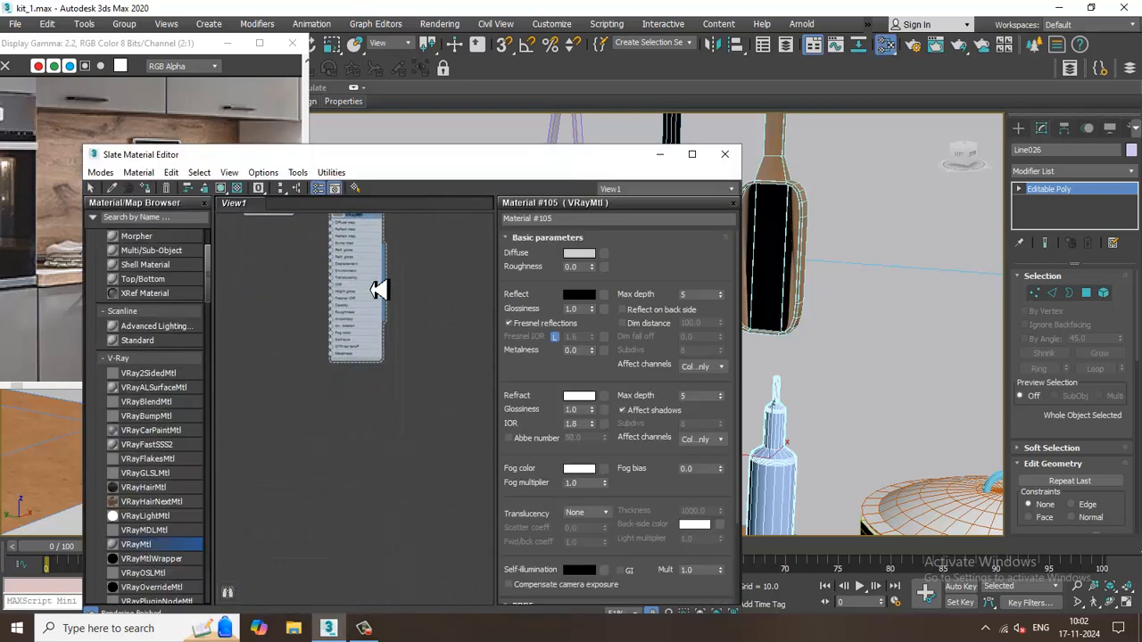
drag(330, 465, 380, 418)
double_click(379, 416)
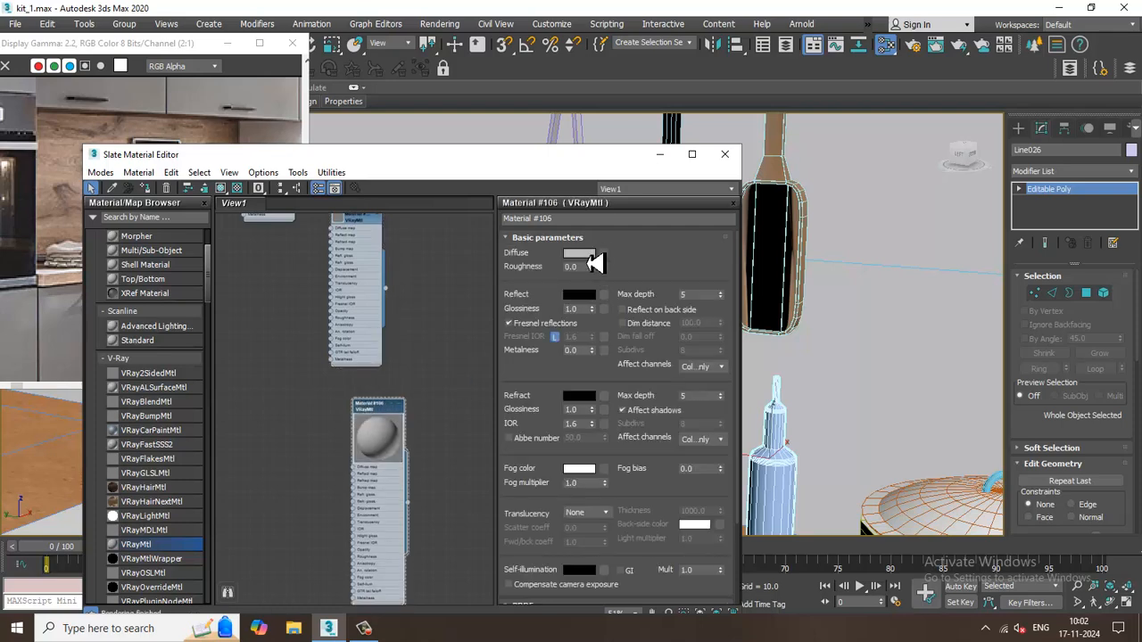
Set the new material's diffuse colour to dusty pink and its reflection colour to orange (red 154, green 33, blue 0).
click(584, 254)
mouse_move(376, 169)
mouse_down()
mouse_move(344, 166)
mouse_move(366, 184)
mouse_move(298, 192)
mouse_up()
drag(420, 155, 419, 120)
click(528, 220)
click(579, 294)
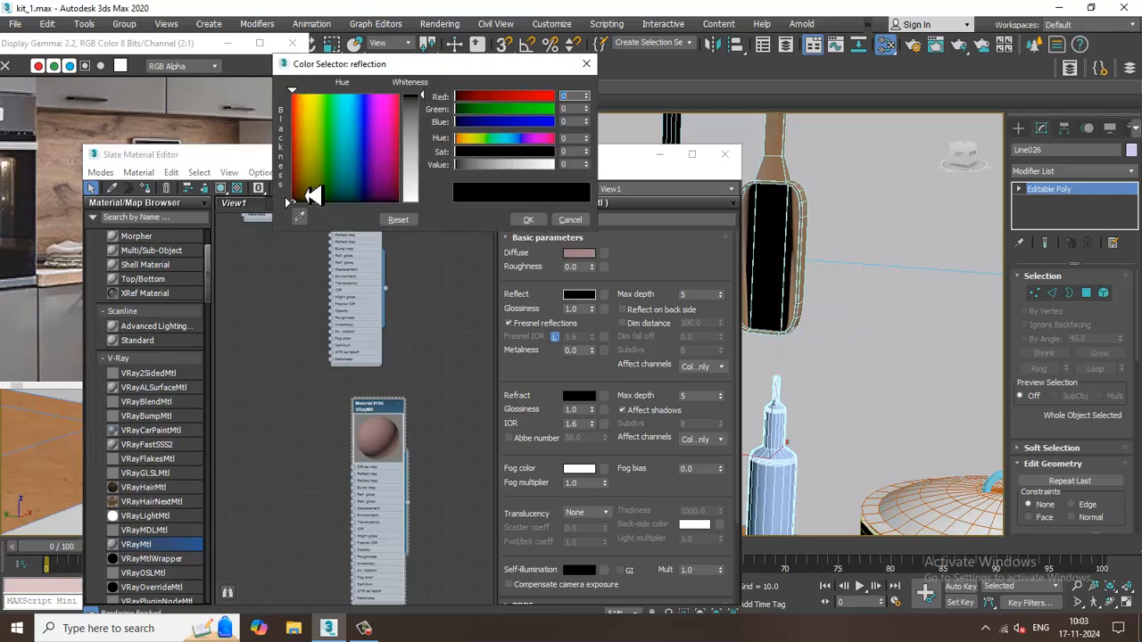
drag(339, 159, 296, 137)
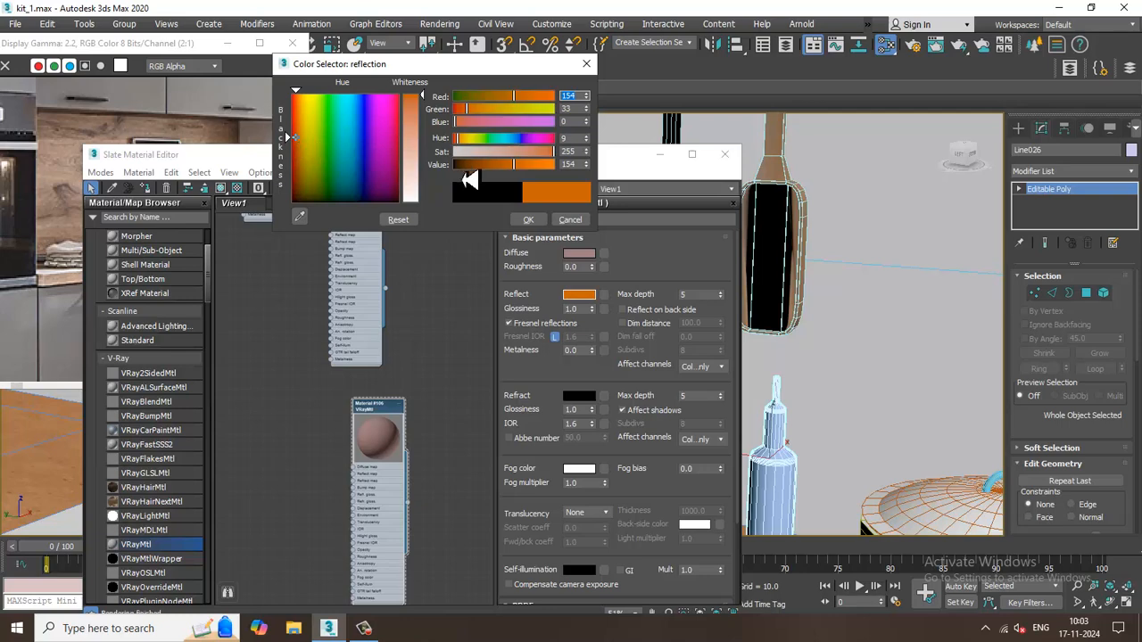
click(528, 220)
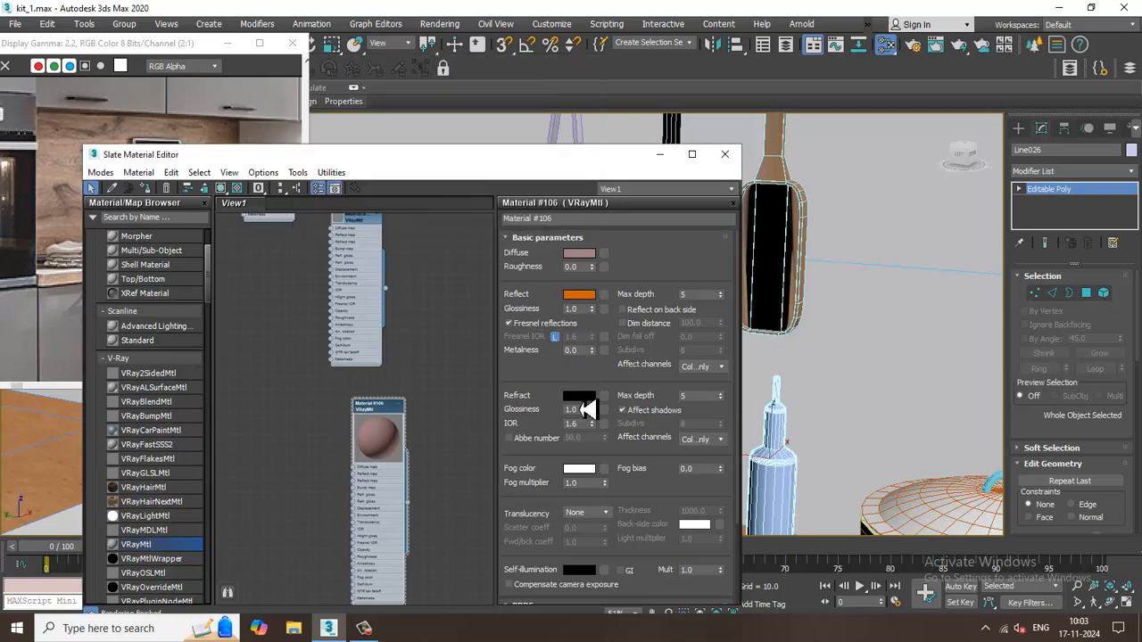
Set the new material's refraction colour to brownish orange and assign the material to the bottle.
click(584, 404)
drag(360, 191, 297, 176)
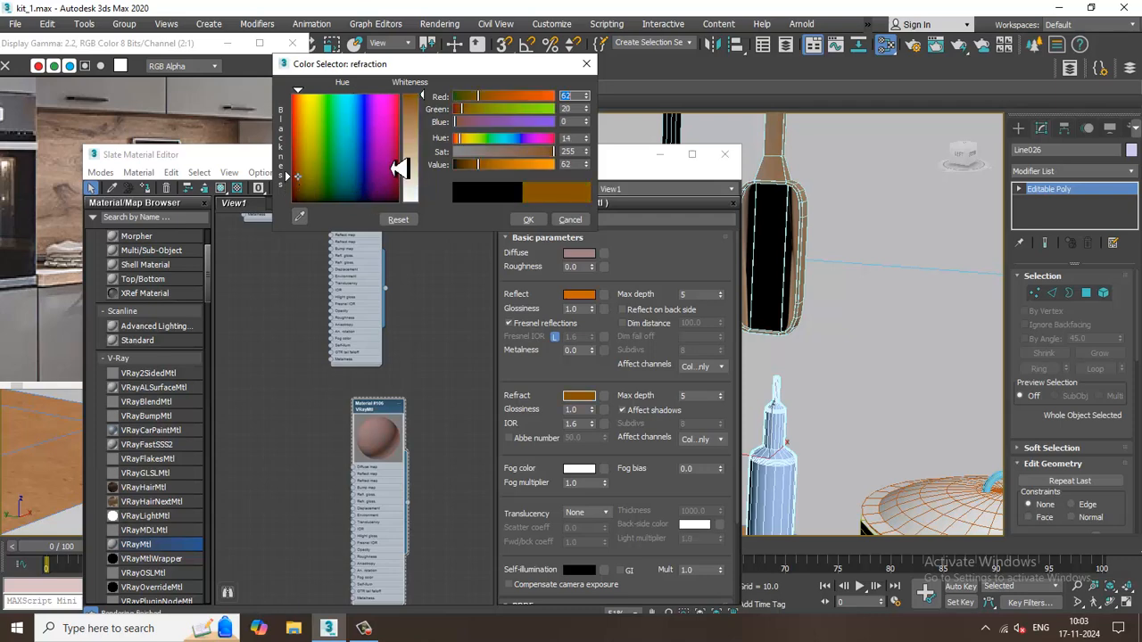
drag(414, 124, 412, 96)
click(530, 221)
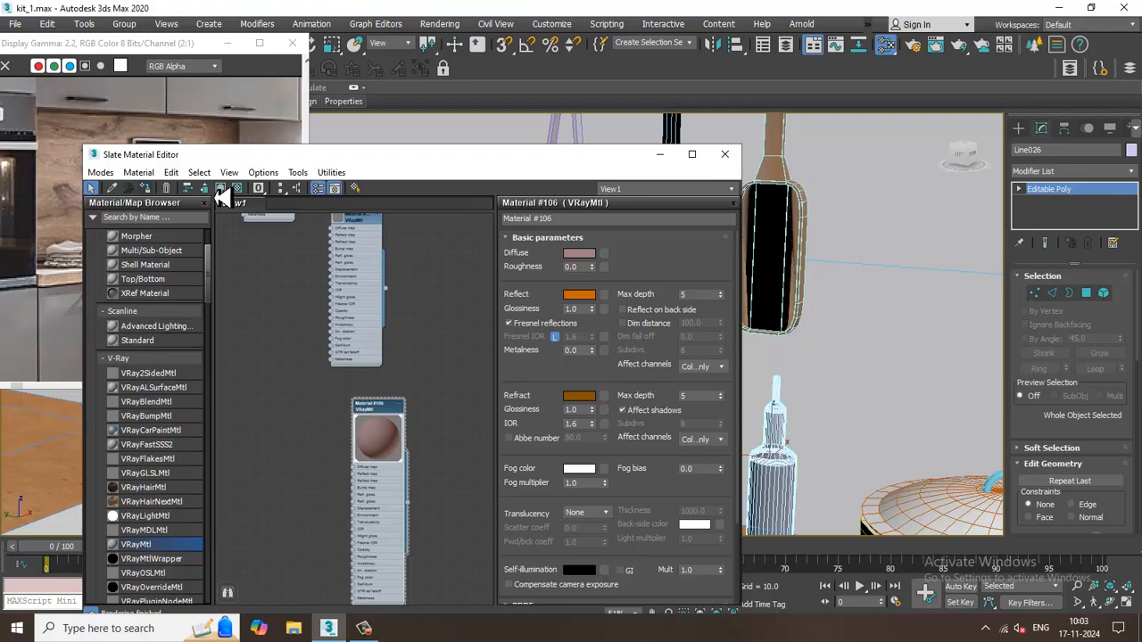
Render a close-up of the bottle, bowl and pot to check the bottle's material, and close the frame buffer.
click(659, 154)
middle_drag(922, 318, 736, 192)
scroll(736, 192, up, 2)
scroll(711, 283, up, 2)
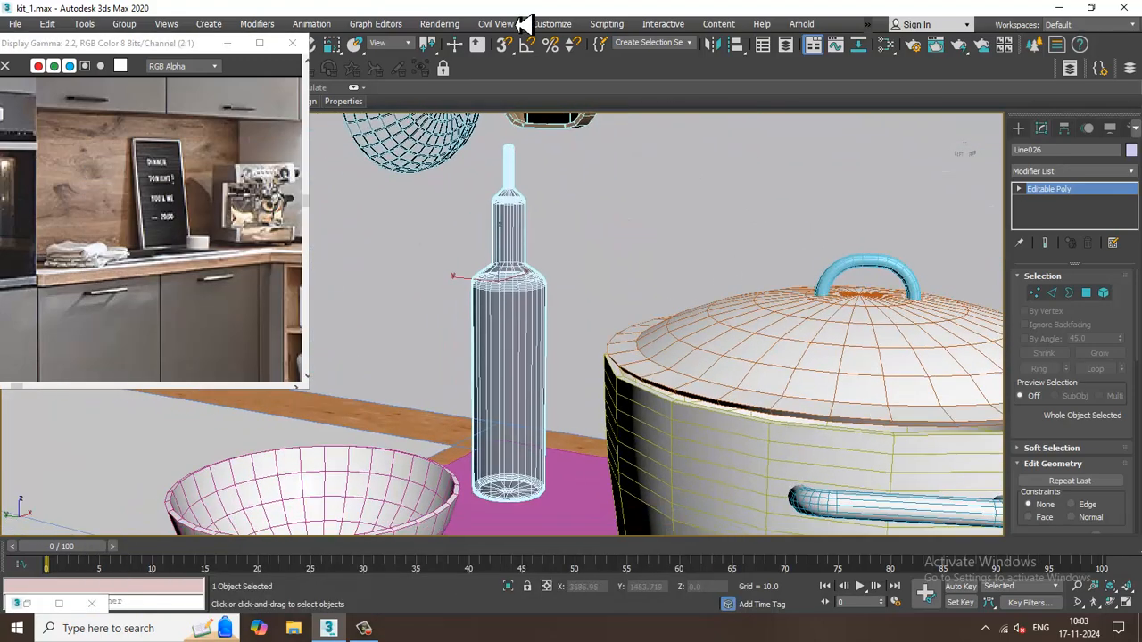
click(438, 25)
click(458, 49)
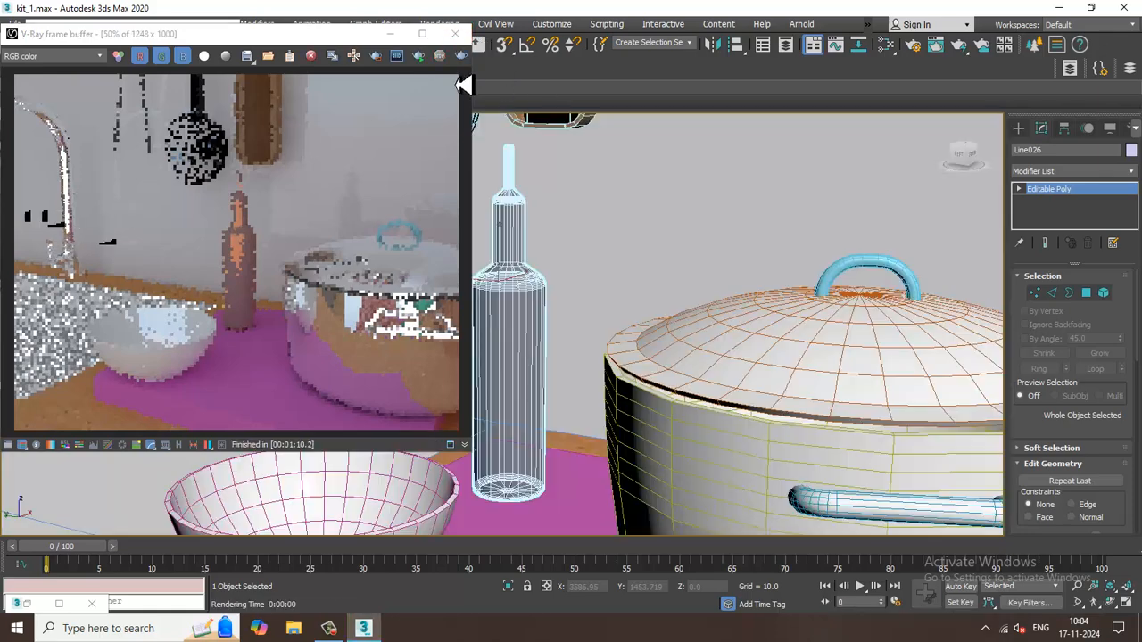
click(455, 33)
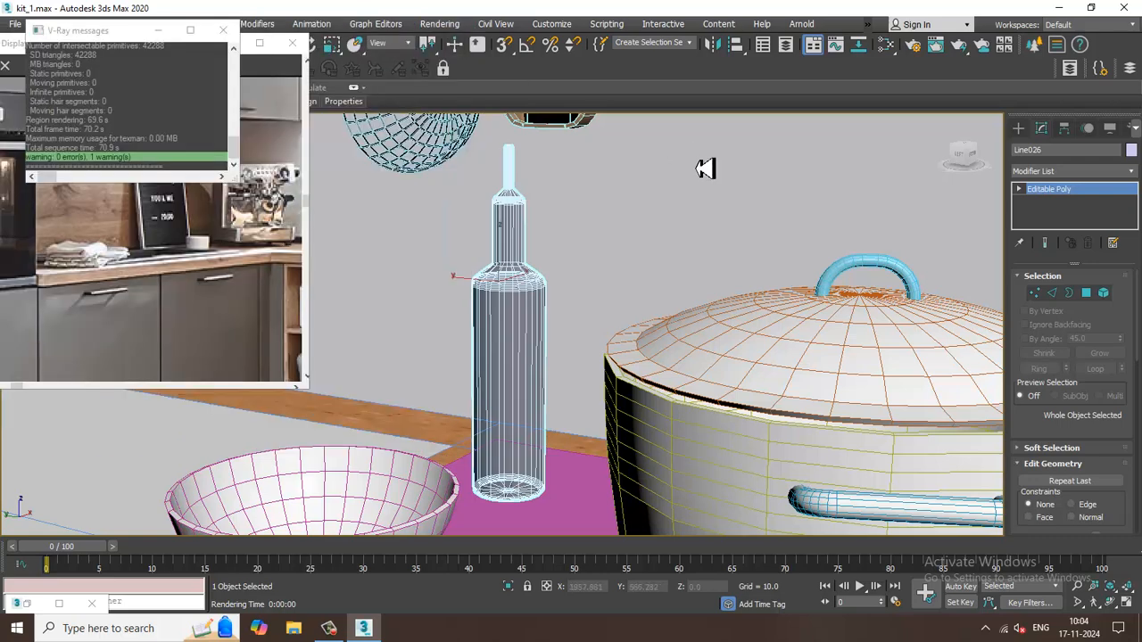
Search the node view for the wall's plain white VRayMtl, Material #32, and open its parameters.
key(m)
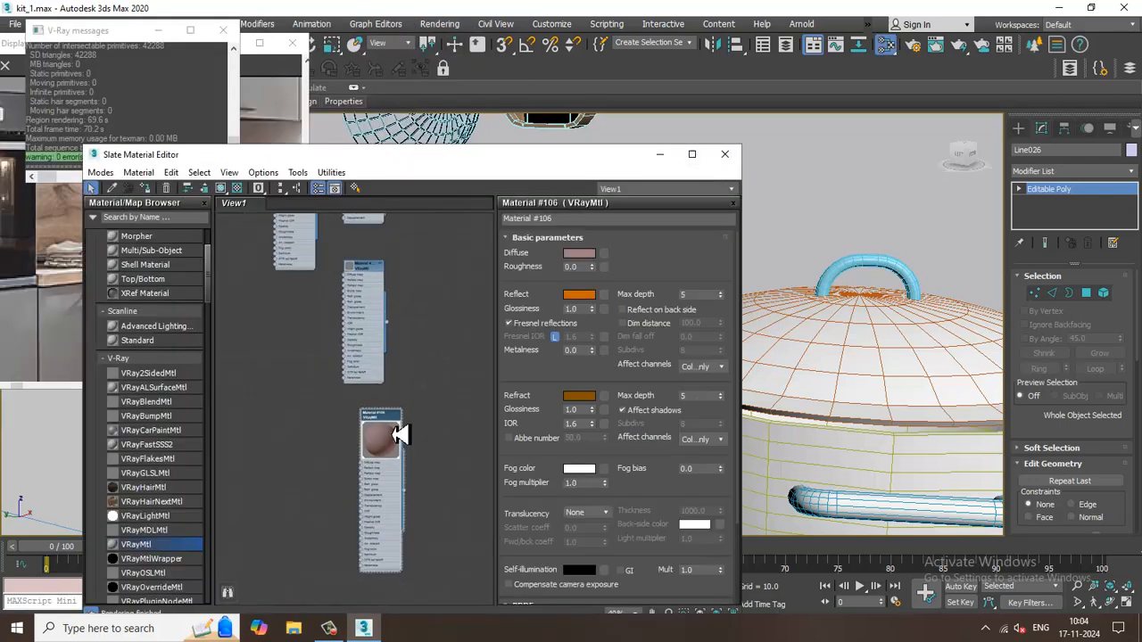
middle_drag(412, 351, 417, 520)
mouse_move(413, 386)
middle_down()
mouse_move(412, 517)
mouse_move(437, 571)
middle_up()
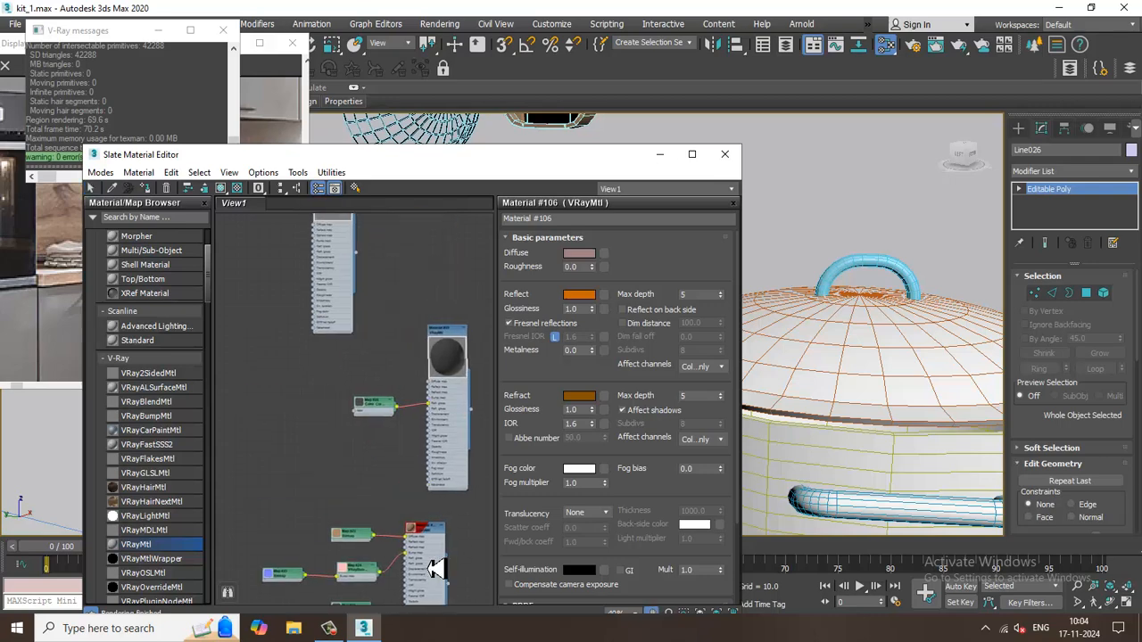
middle_drag(432, 426, 431, 633)
middle_drag(437, 589, 420, 426)
middle_drag(425, 348, 434, 438)
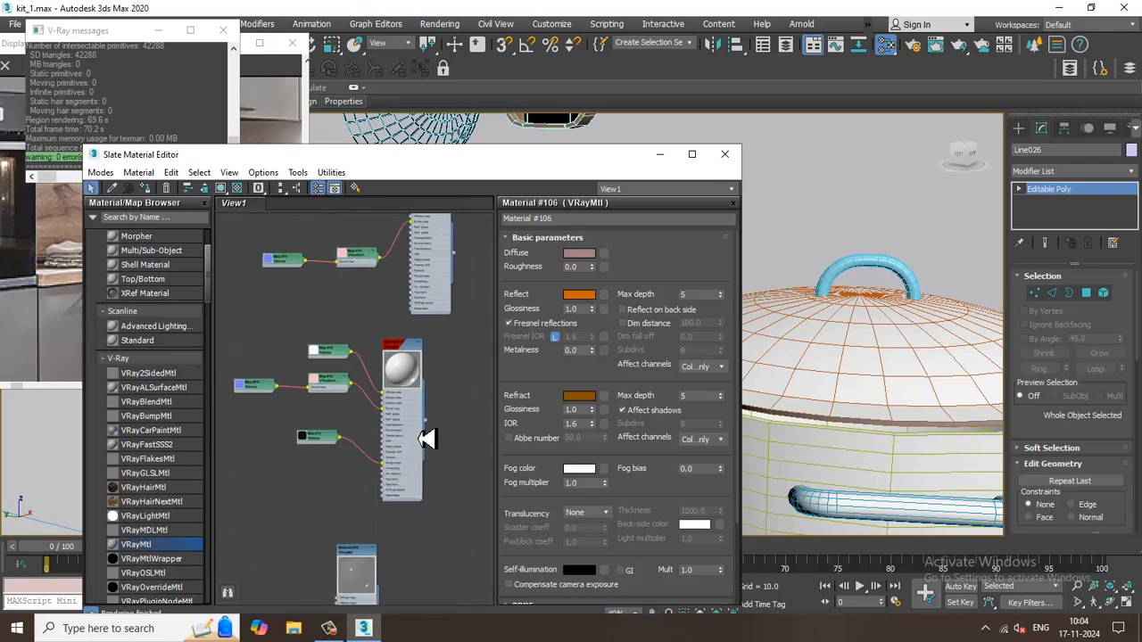
click(412, 355)
middle_drag(424, 310, 420, 480)
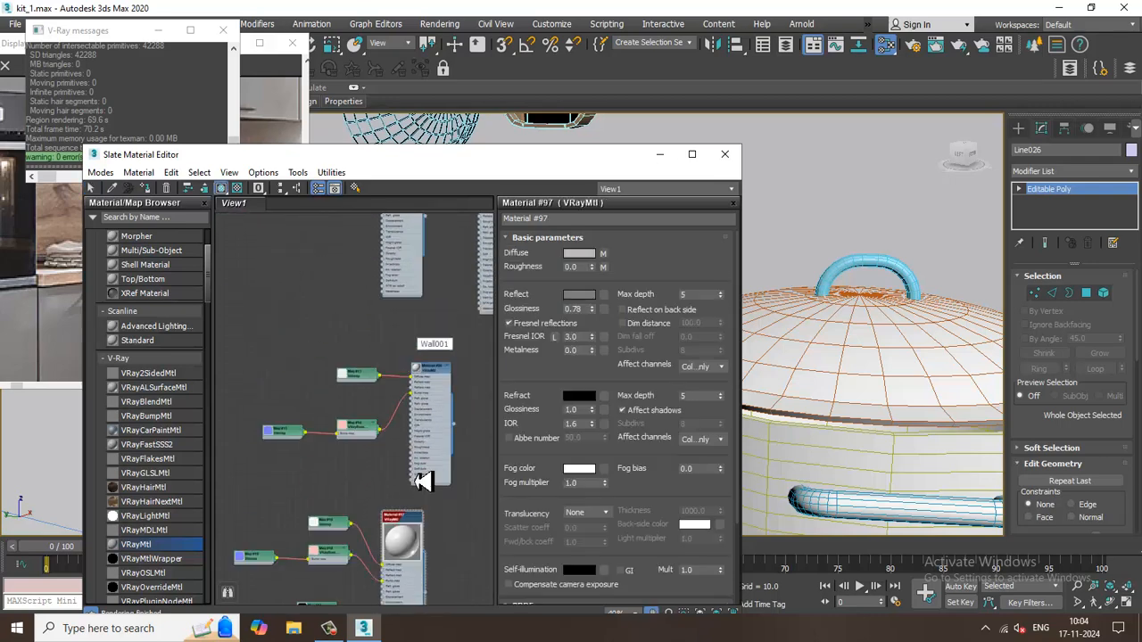
middle_drag(432, 360, 336, 593)
middle_drag(384, 402, 417, 504)
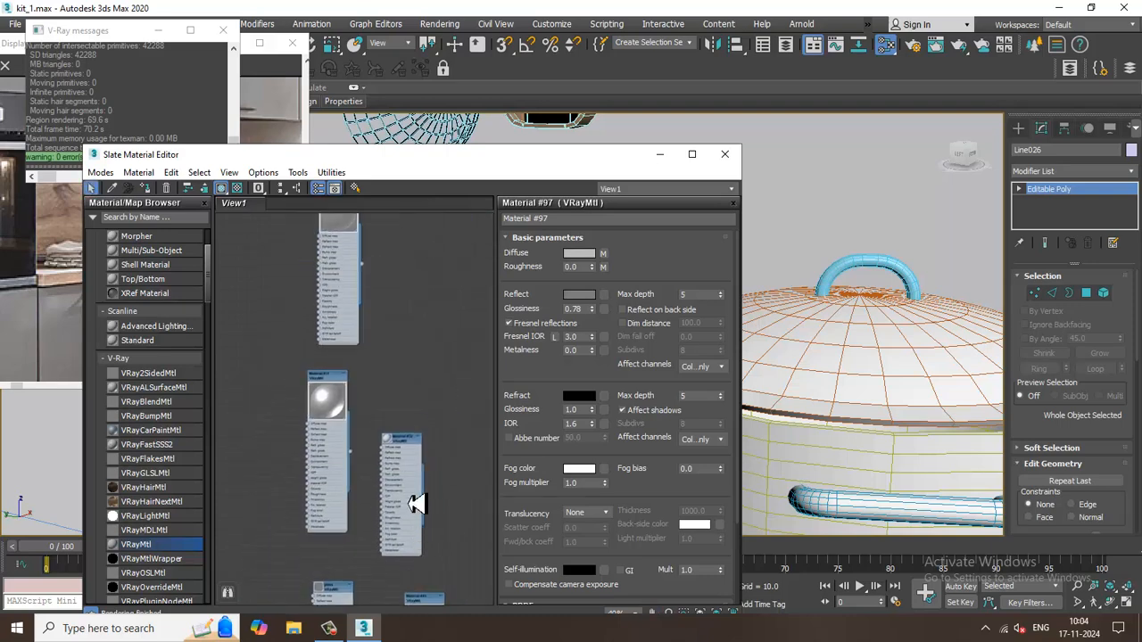
double_click(403, 451)
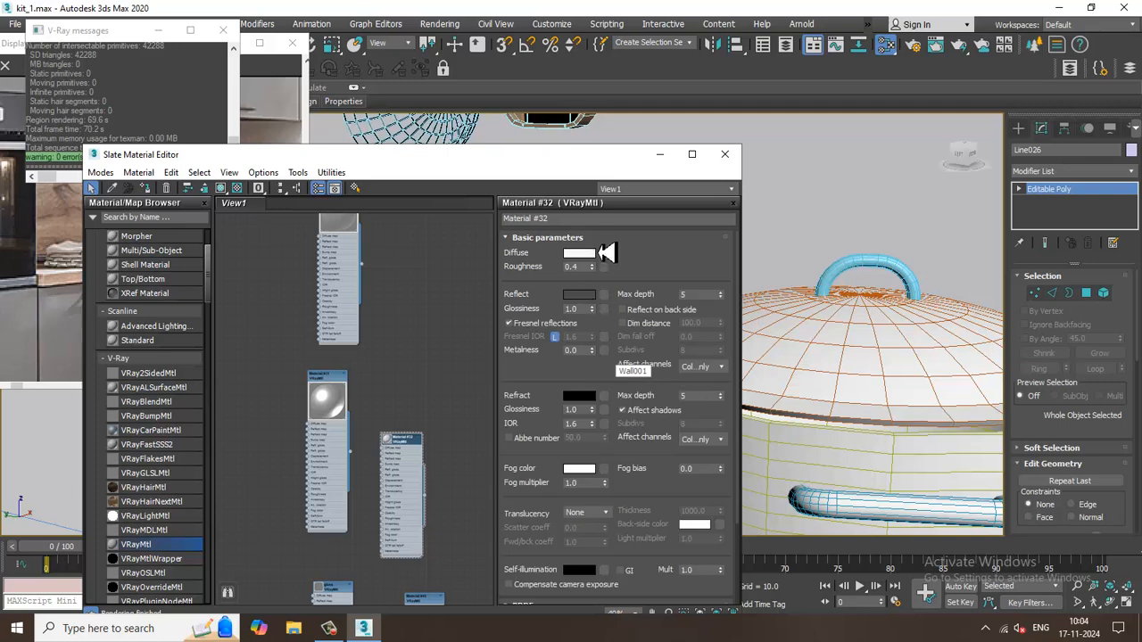
click(578, 257)
click(363, 180)
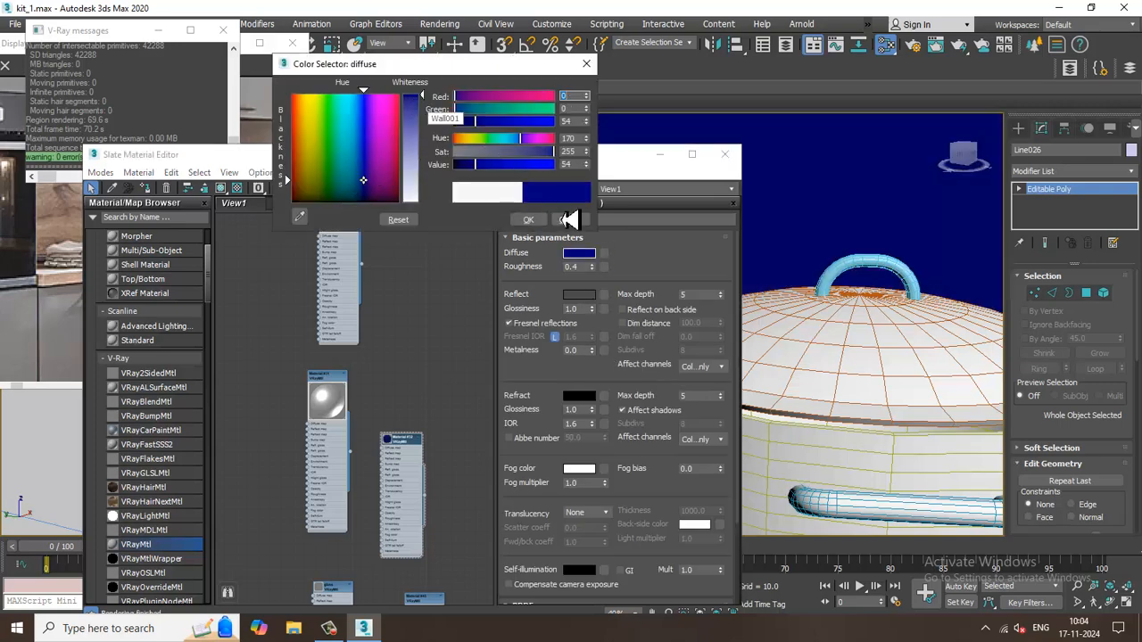
click(570, 219)
Darken the wall material's reflection colour to near-black with a value of 3 and put the material editor away.
click(578, 294)
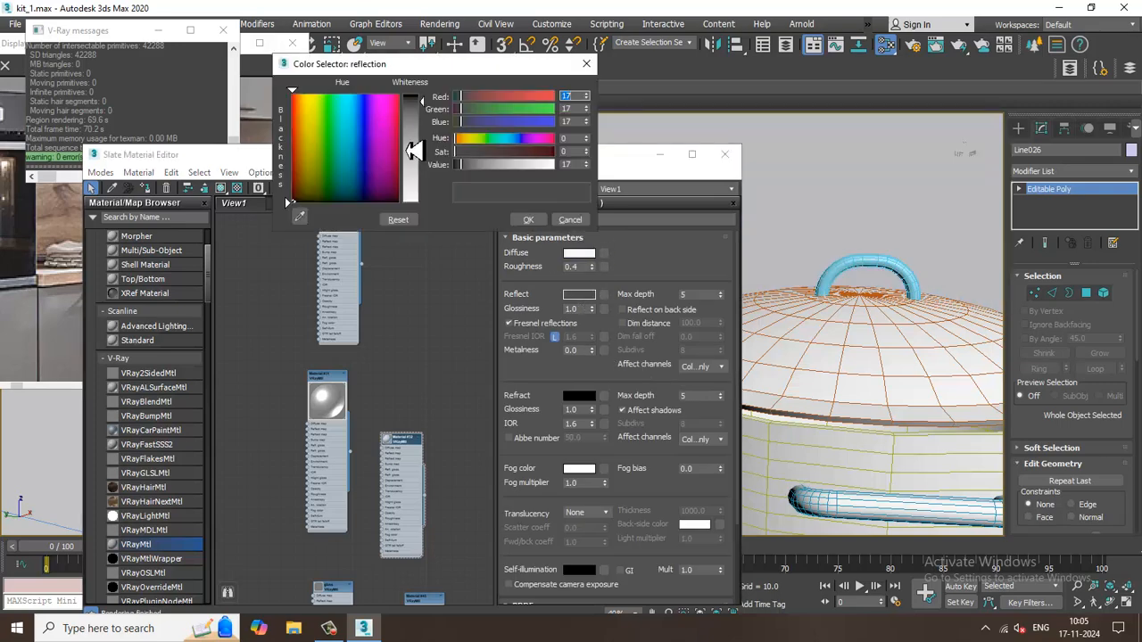
drag(424, 103, 423, 96)
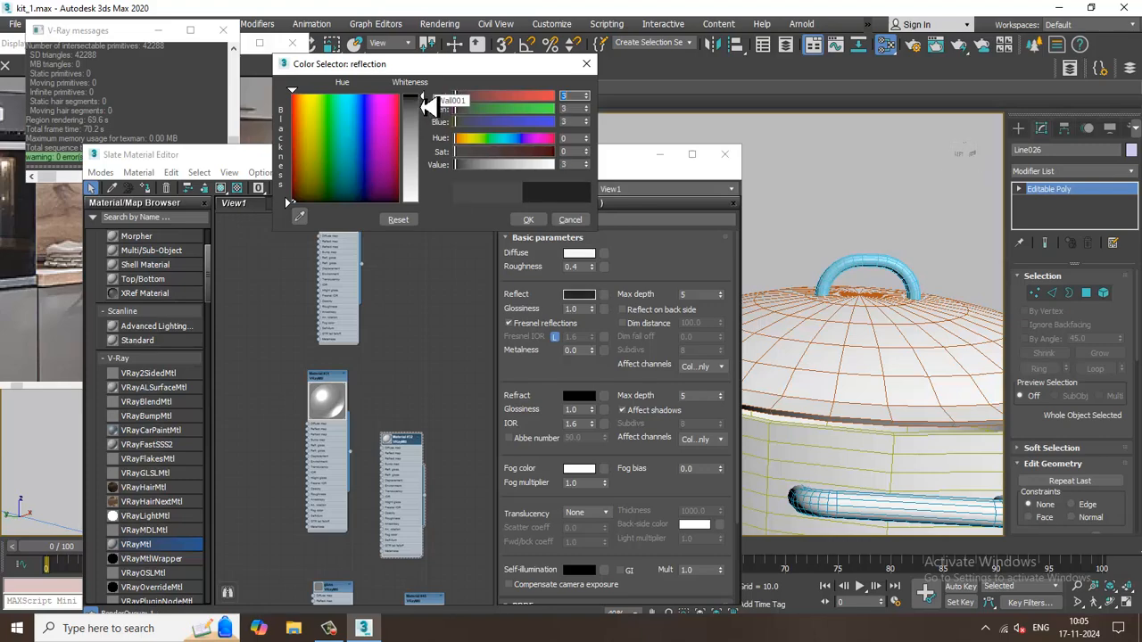
click(541, 223)
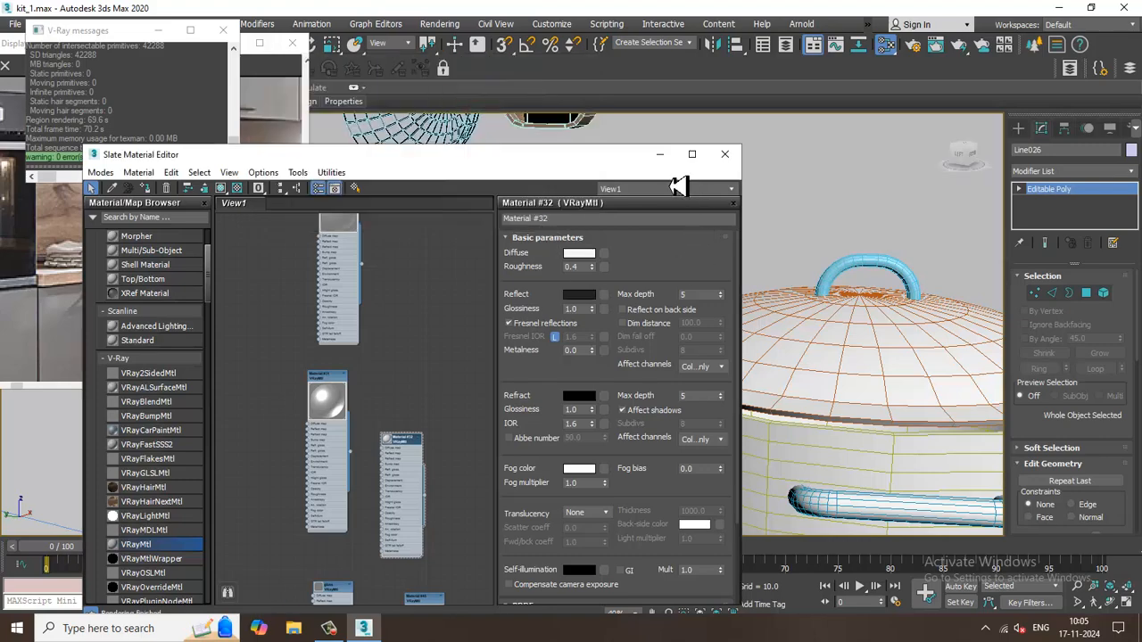
click(678, 152)
Delete the blue panel standing on the countertop beside the coffee machine.
scroll(723, 356, down, 5)
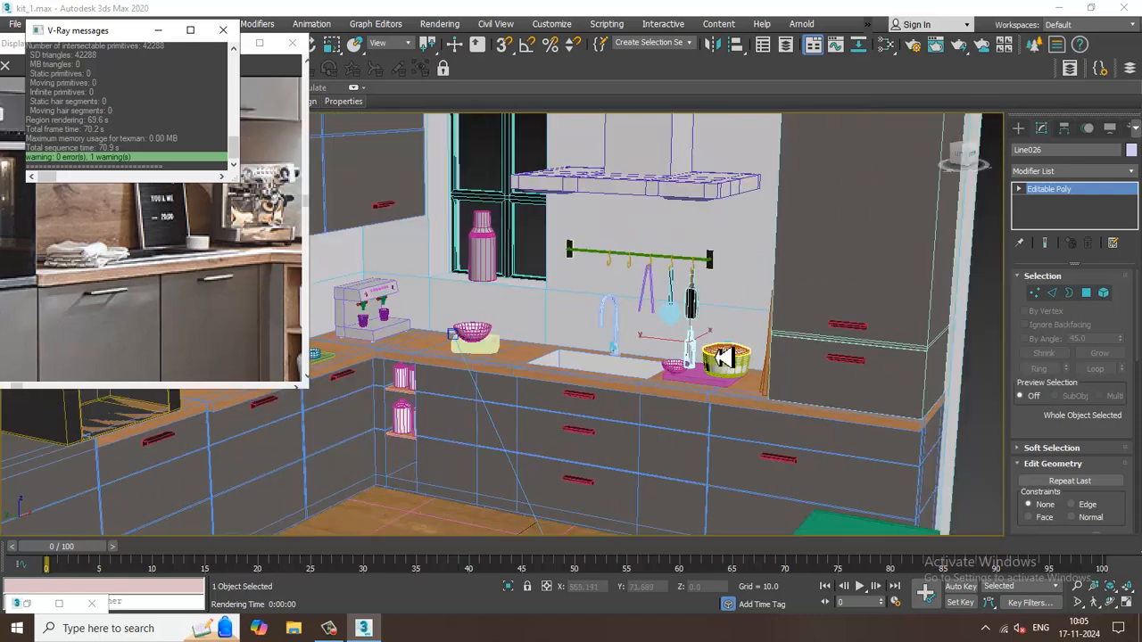
alt+middle_drag(709, 352, 722, 293)
scroll(707, 320, up, 3)
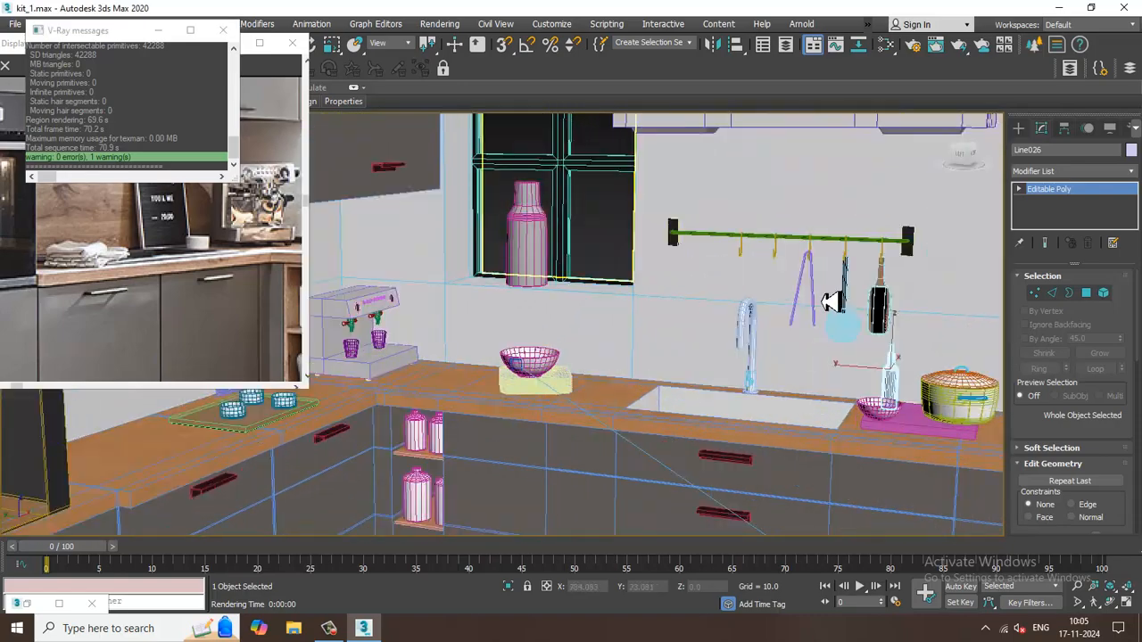
scroll(820, 299, up, 2)
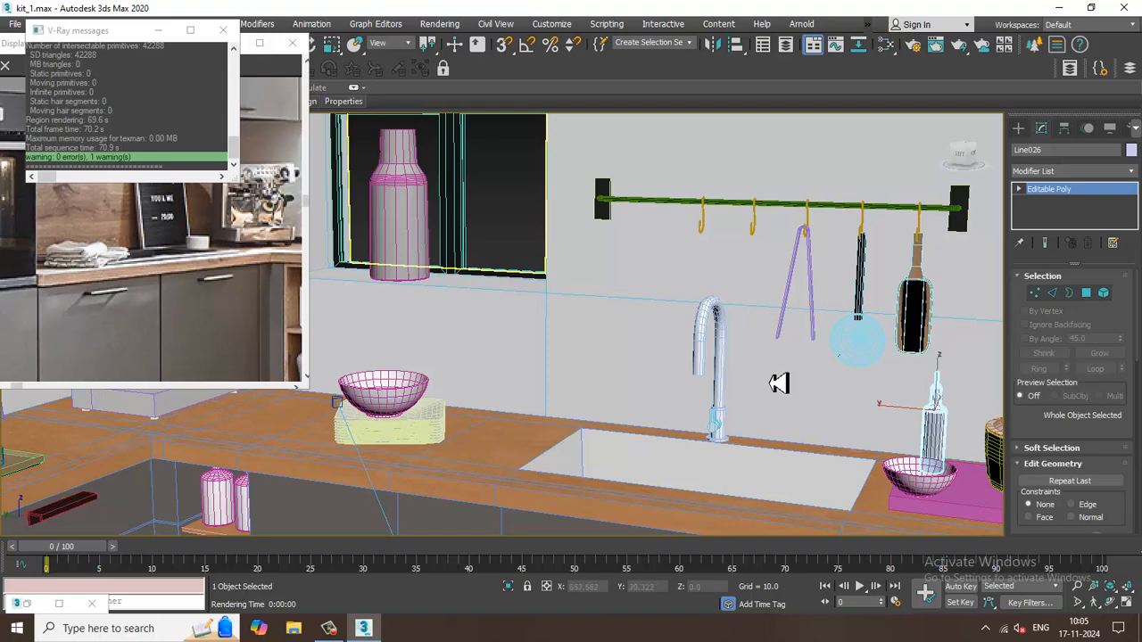
alt+middle_drag(446, 368, 841, 433)
click(308, 479)
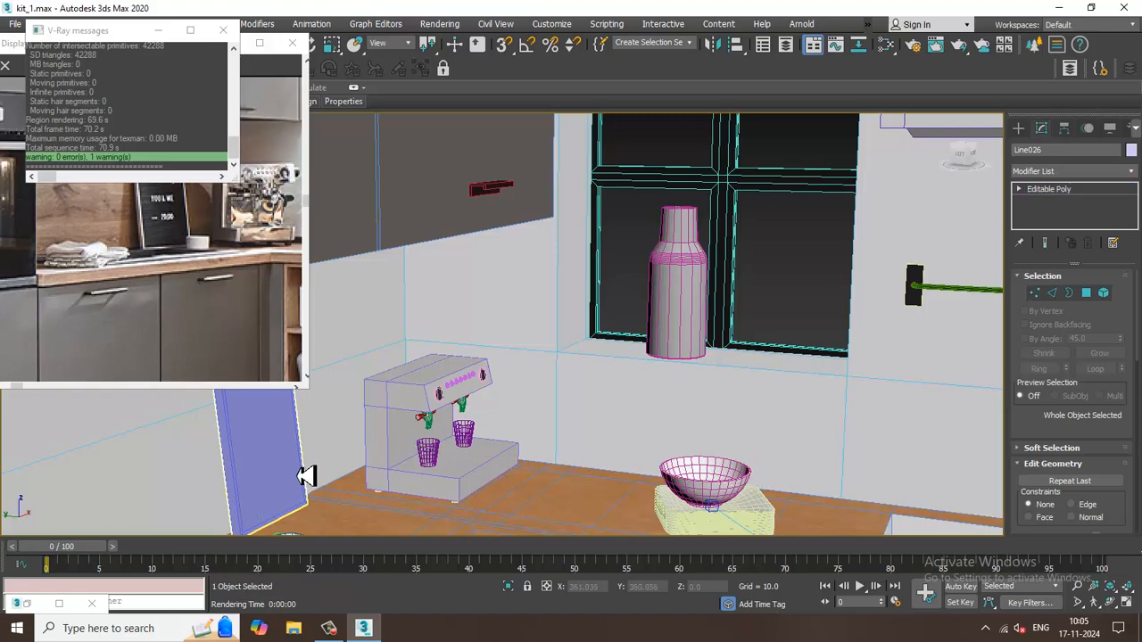
click(306, 473)
alt+middle_drag(308, 474, 651, 395)
key(Delete)
Show the whole reference image, render the camera view to check the kitchen, and close the frame buffer.
scroll(473, 400, down, 5)
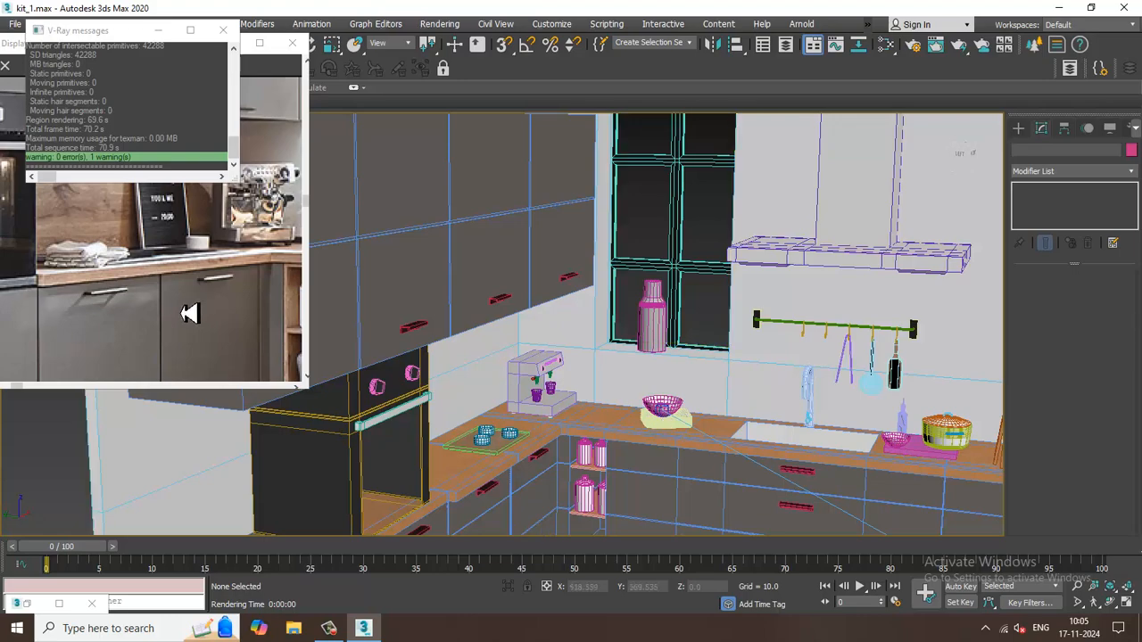
click(189, 313)
click(161, 242)
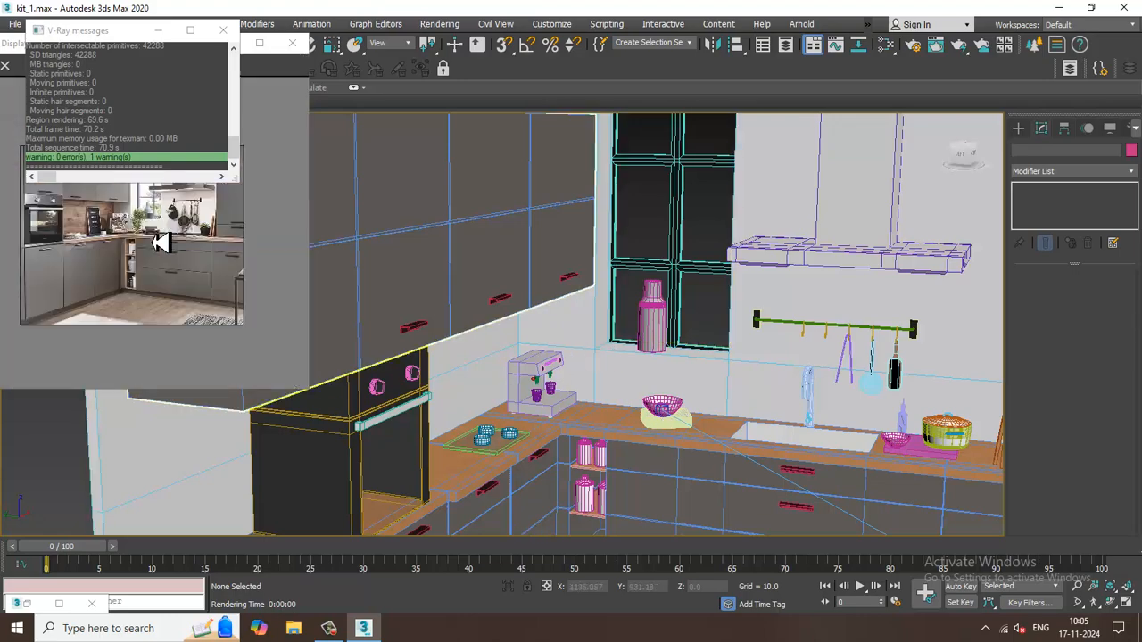
alt+middle_drag(803, 368, 767, 363)
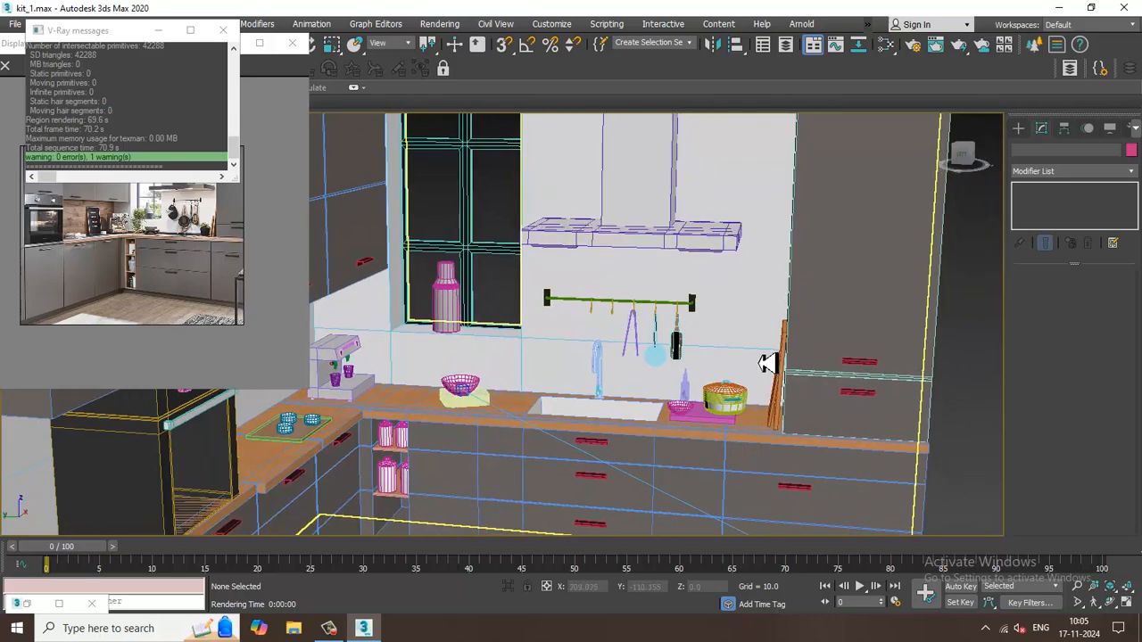
key(c)
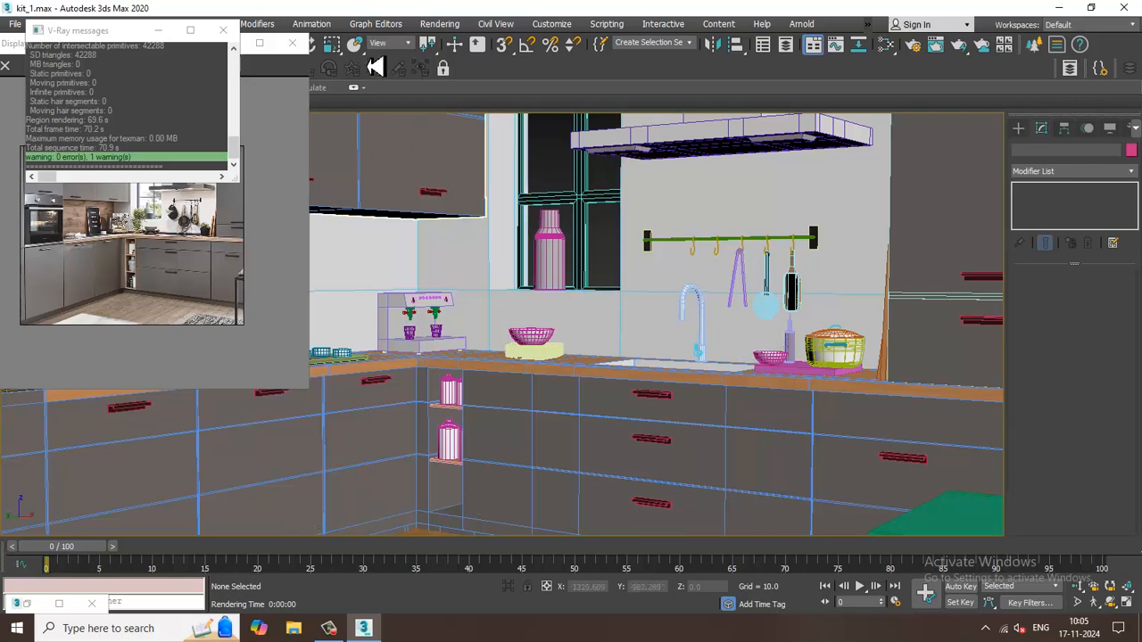
click(439, 23)
click(455, 54)
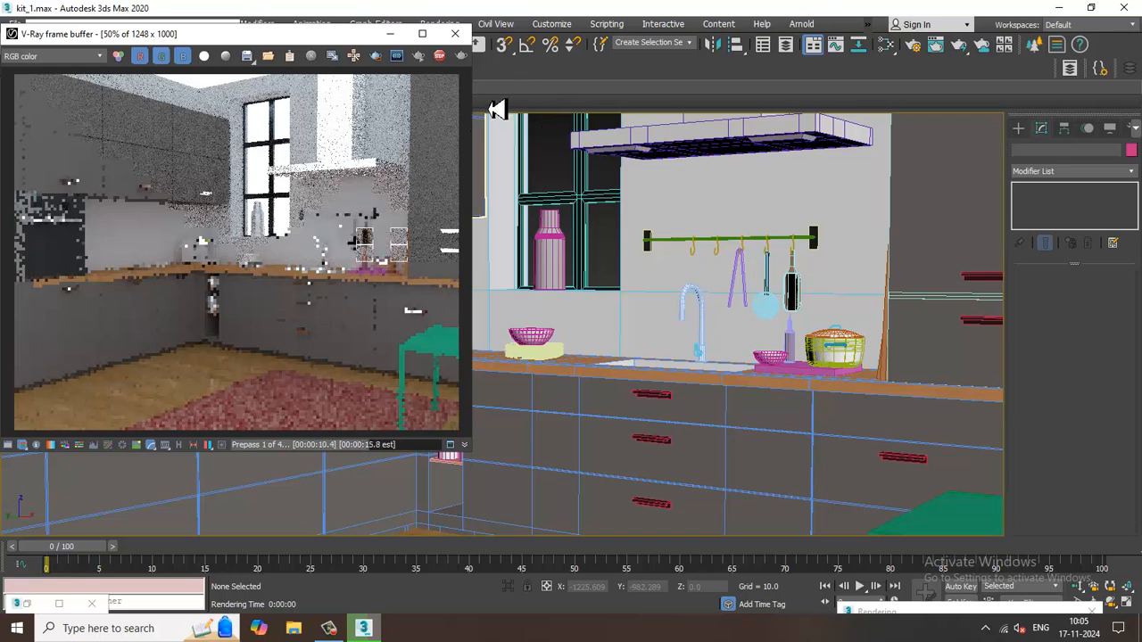
click(455, 33)
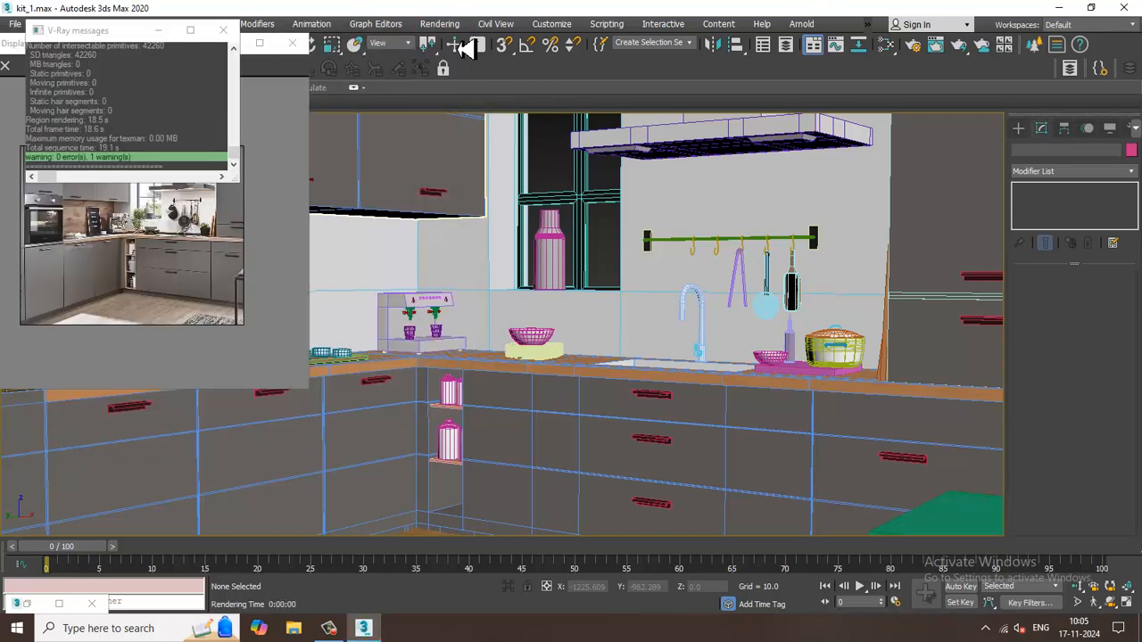
Create a box over the whole room footprint in the Top view, about 400 long, 424 wide and 9 high.
click(726, 183)
scroll(678, 214, down, 3)
scroll(675, 217, down, 2)
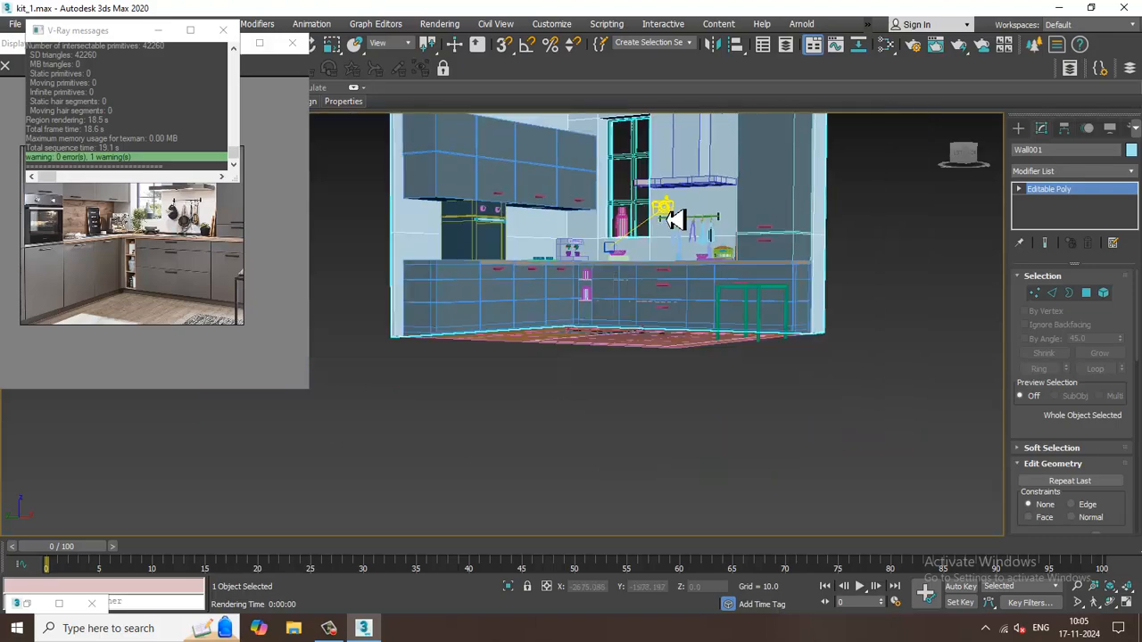
alt+middle_drag(675, 217, 757, 281)
scroll(757, 280, down, 4)
click(1018, 128)
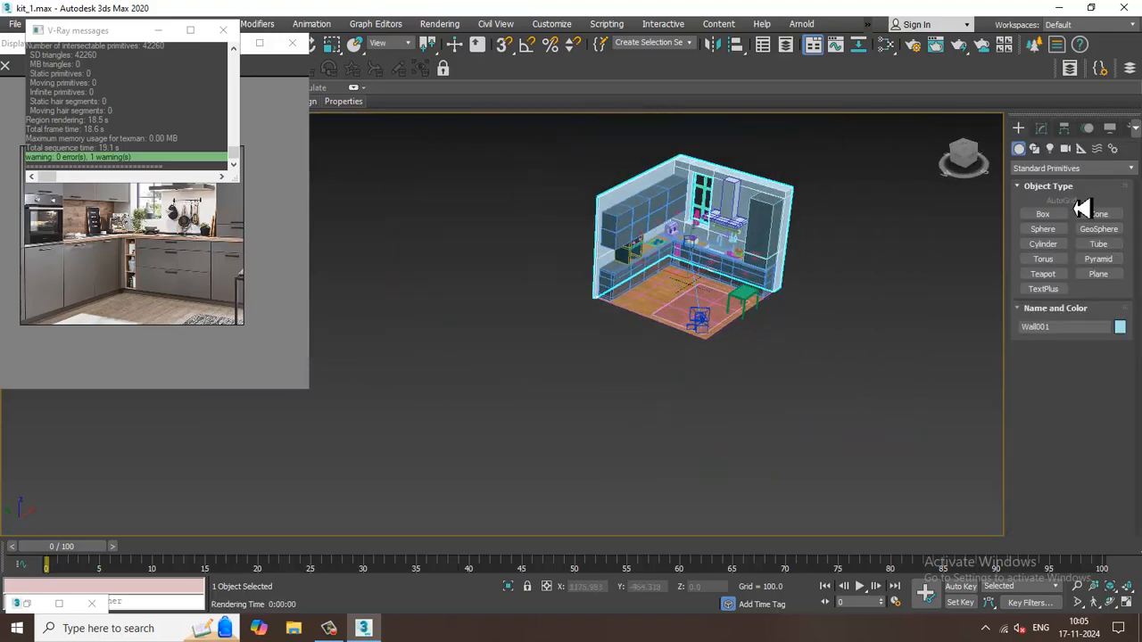
click(1042, 214)
key(alt+w)
key(alt+w)
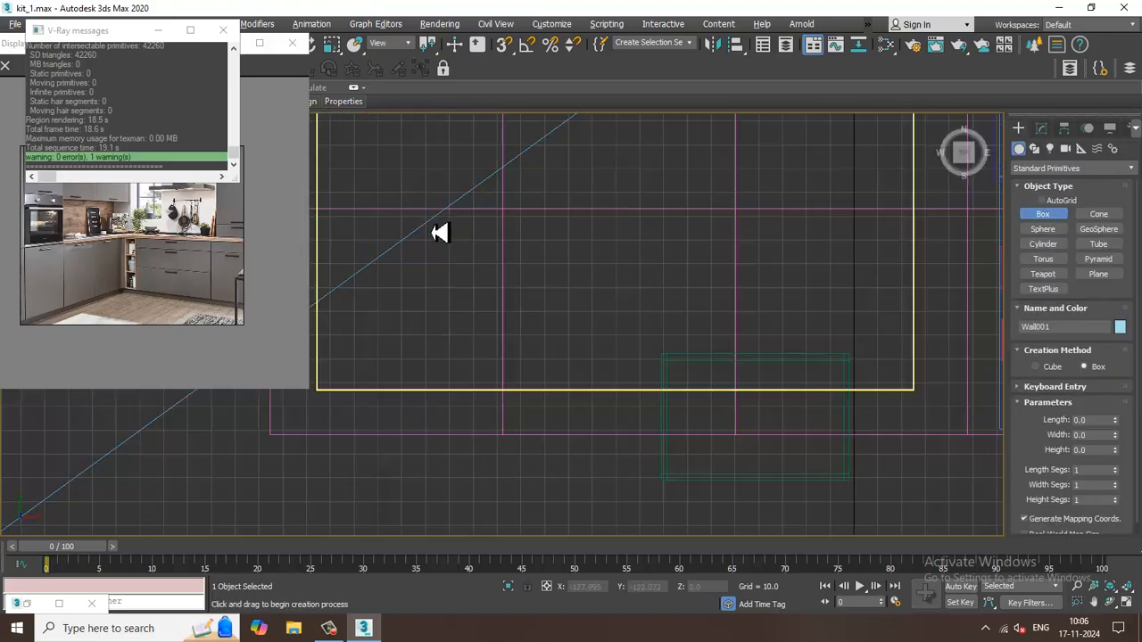
scroll(523, 232, down, 6)
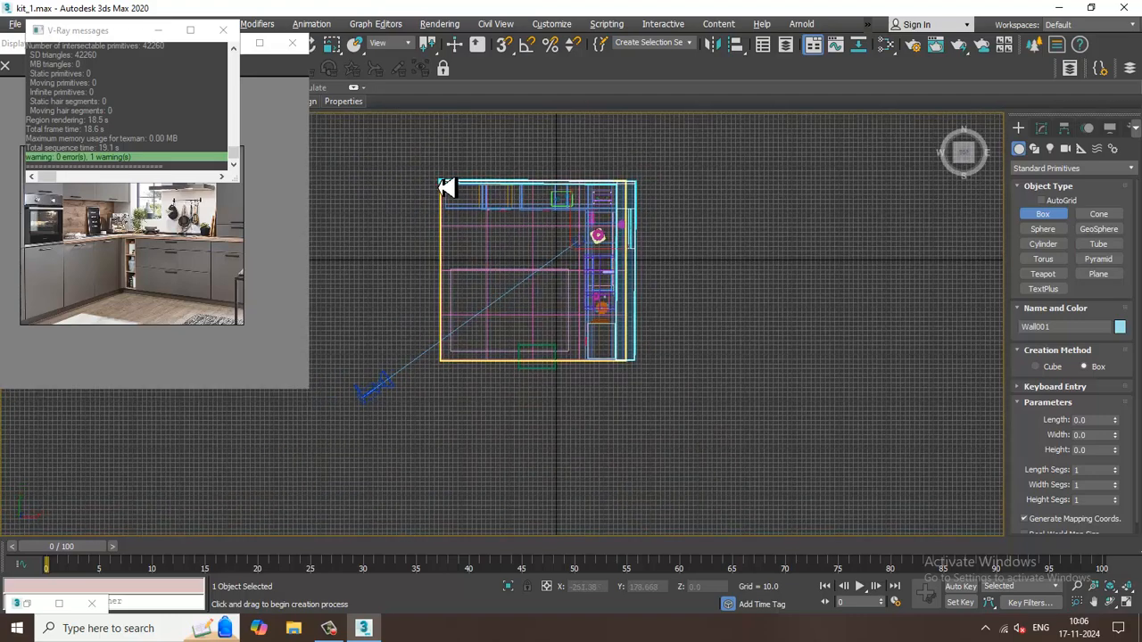
drag(439, 182, 640, 369)
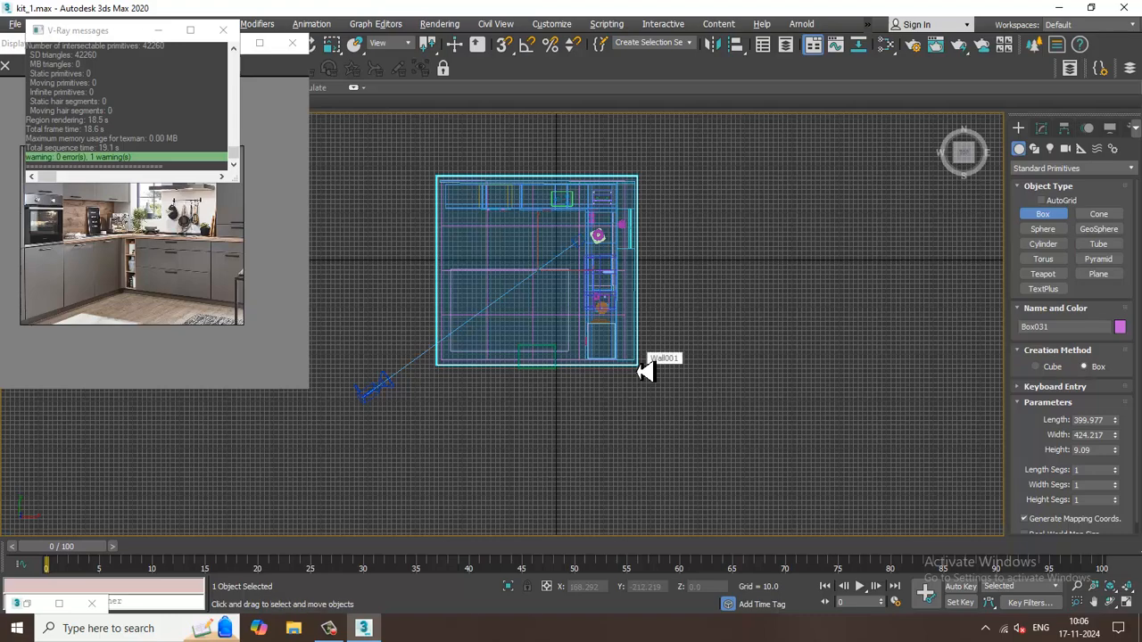
Scale the new box's thickness to about 54% in Z and assign the white wall material, Material #32, to it.
key(alt+w)
middle_drag(861, 442, 722, 348)
key(alt+w)
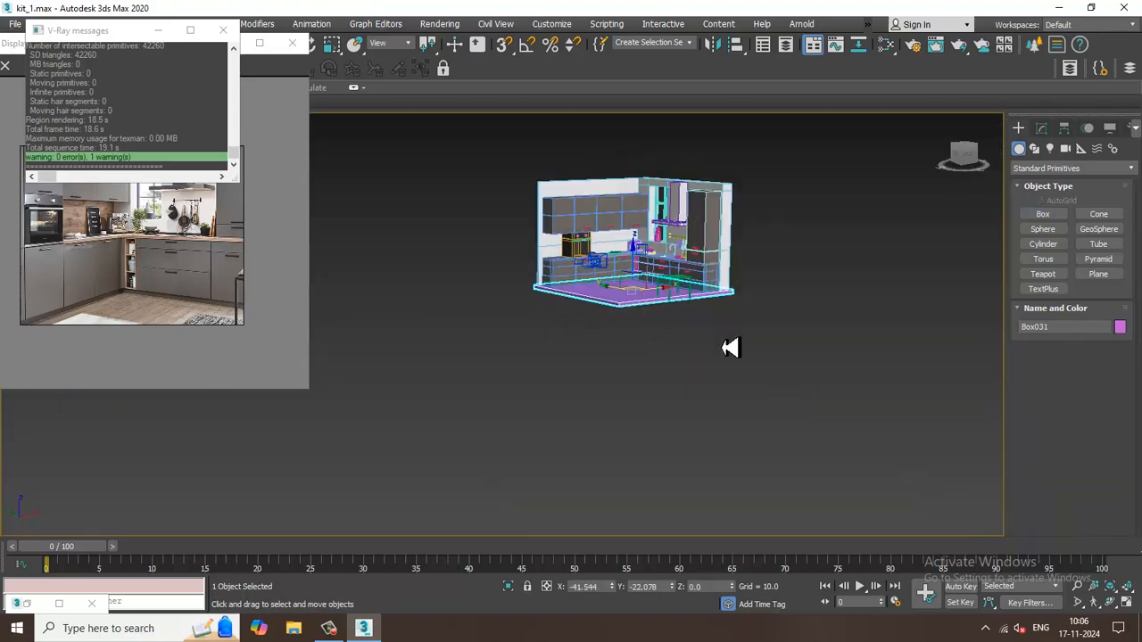
scroll(642, 387, up, 3)
alt+middle_drag(642, 387, 652, 387)
key(r)
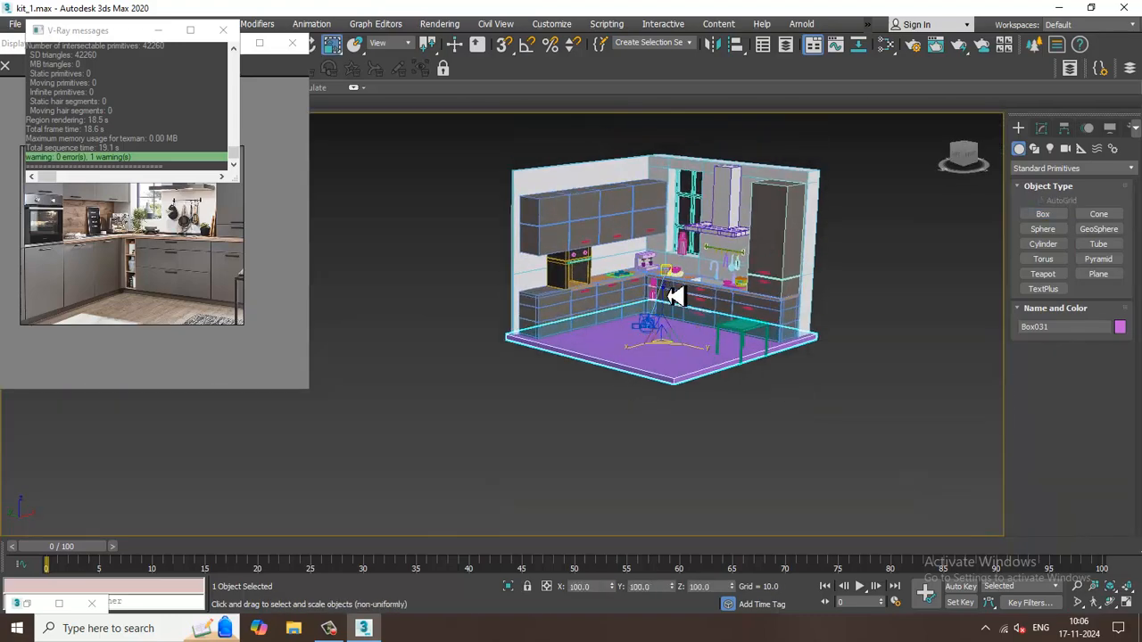
scroll(687, 352, up, 3)
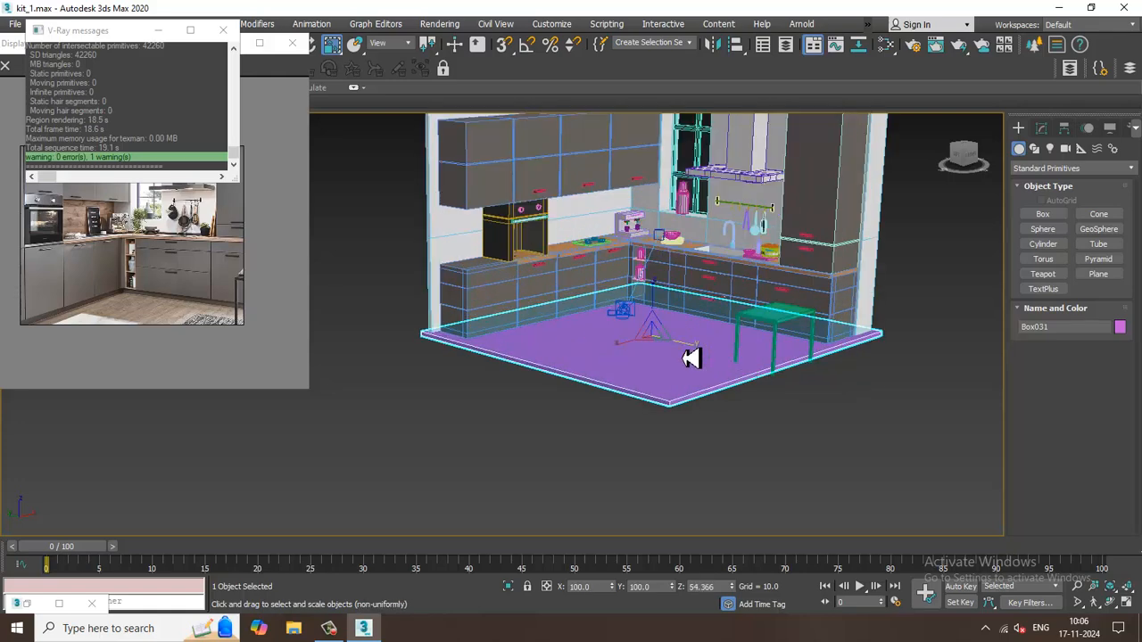
key(m)
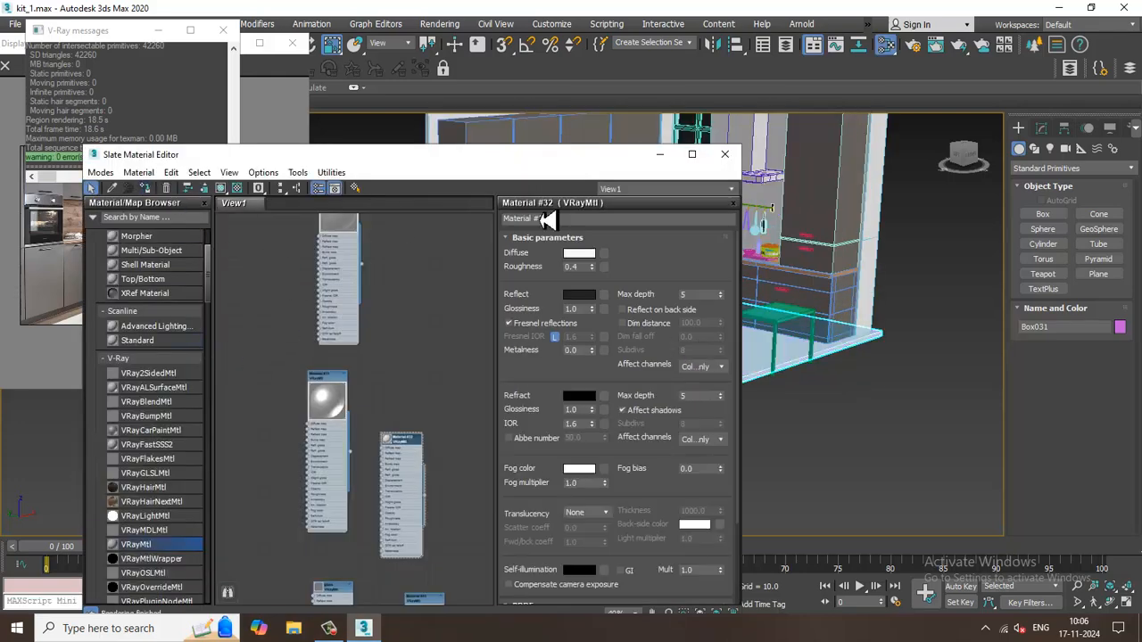
click(725, 153)
Raise the slab from floor level to the top of the walls, at about Z 313.
alt+middle_drag(852, 346, 852, 415)
key(w)
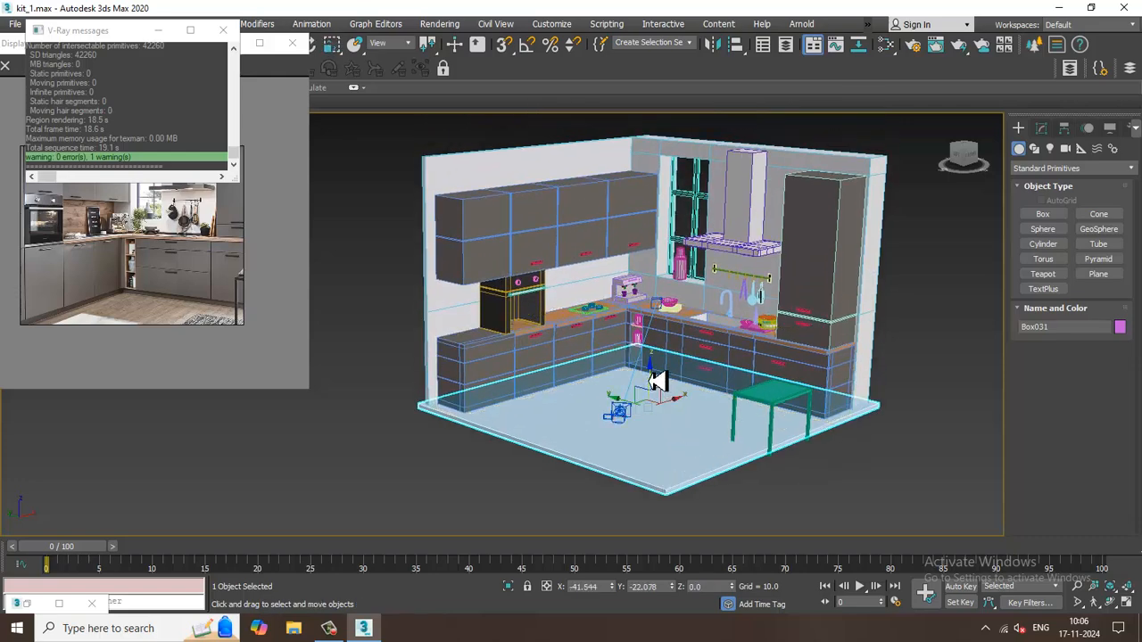
alt+middle_drag(657, 382, 683, 140)
Adjust the ceiling slab's height against the wall tops in the Front view to about Z 316.5.
key(alt+w)
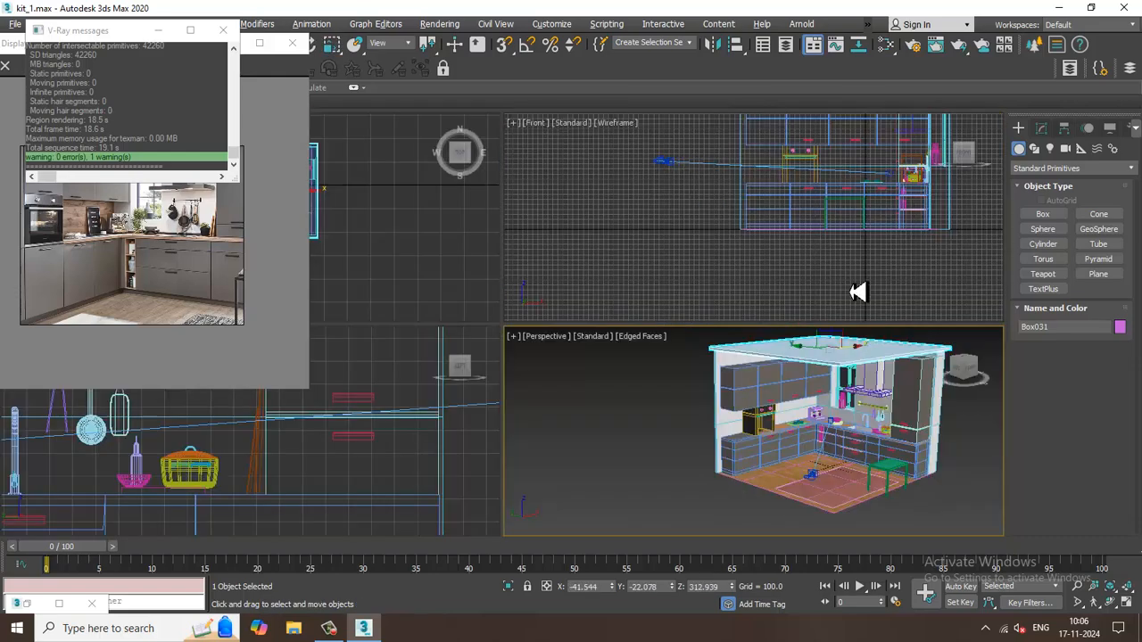
middle_drag(859, 293, 805, 324)
key(alt+w)
key(z)
middle_drag(718, 260, 720, 274)
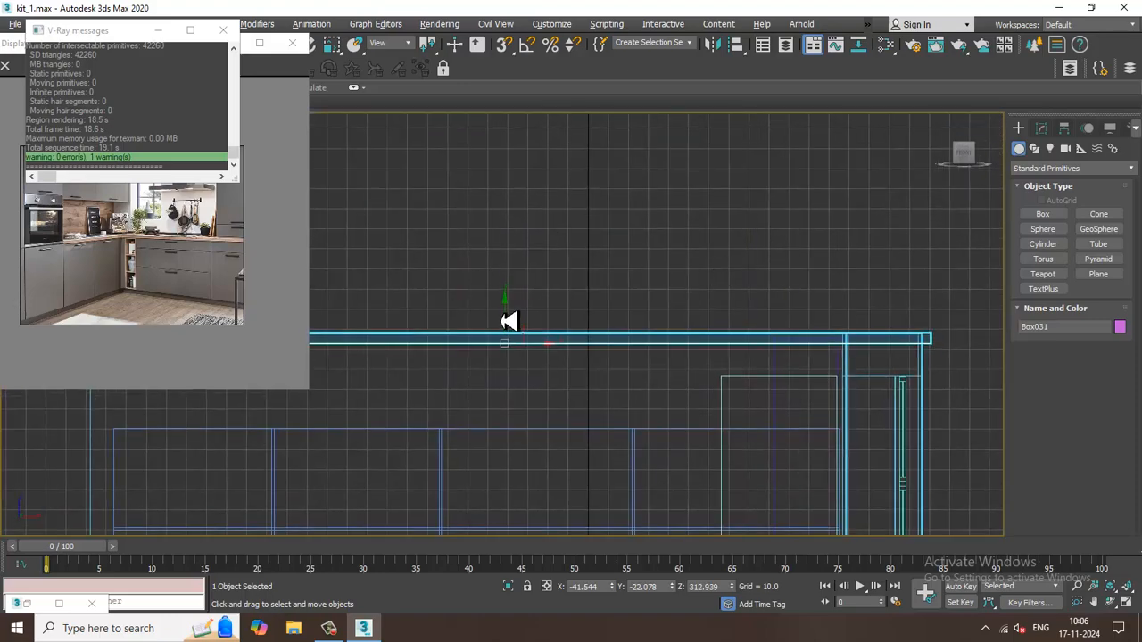
mouse_move(513, 323)
mouse_down()
mouse_move(523, 308)
mouse_move(533, 317)
mouse_up()
key(alt+w)
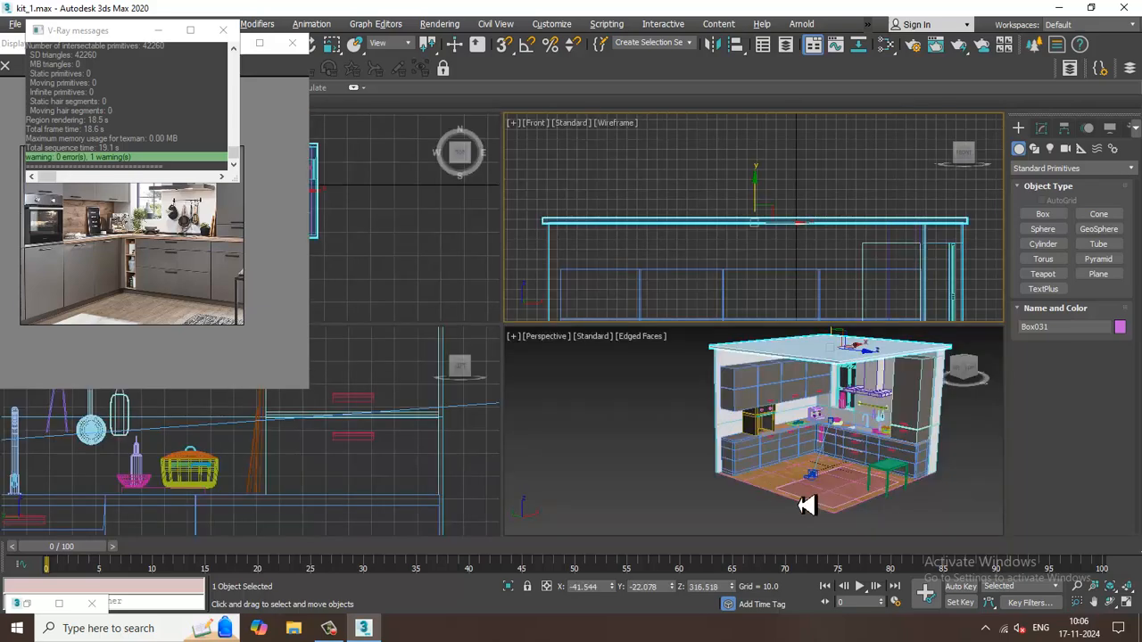
alt+middle_drag(803, 505, 829, 497)
key(alt+w)
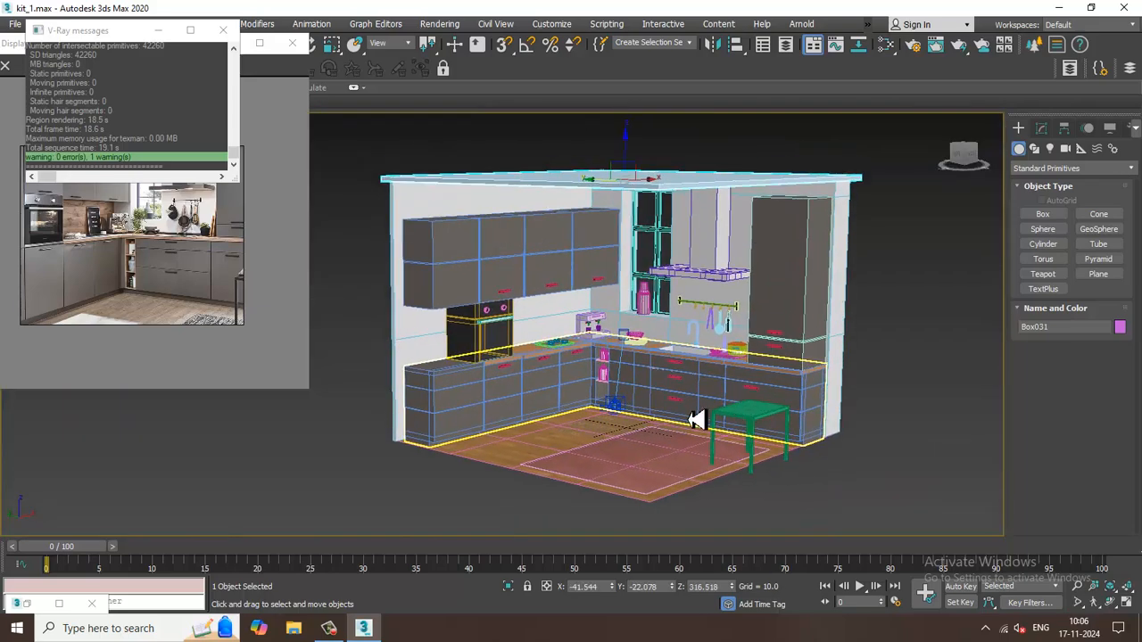
Select the green table beside the rug and bring up the material node view.
alt+middle_drag(943, 438, 752, 422)
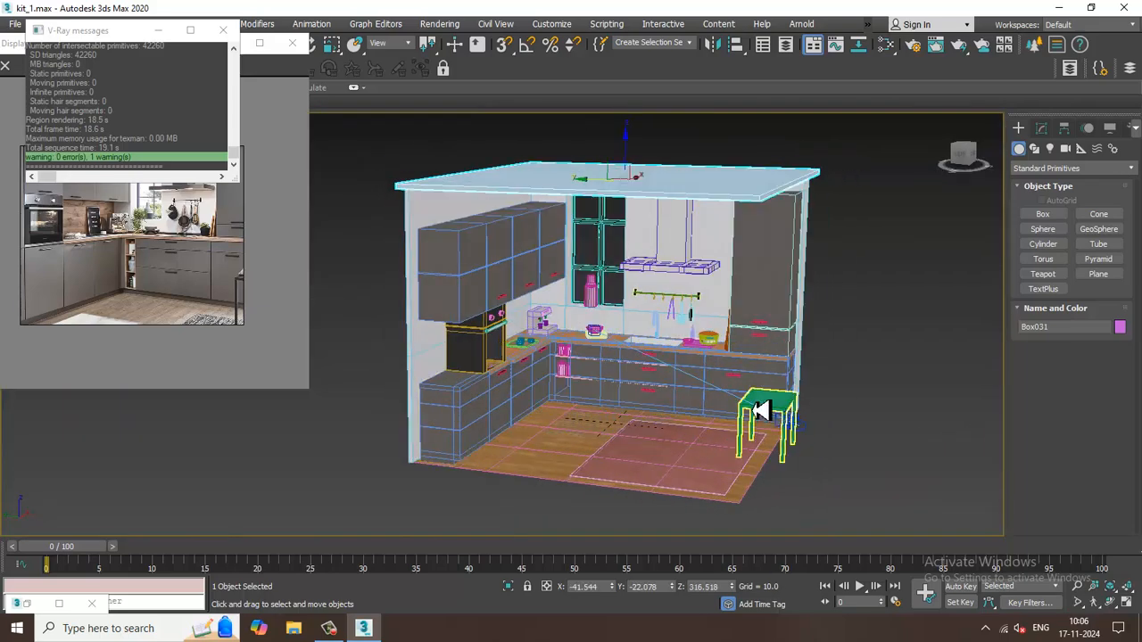
click(758, 411)
alt+middle_drag(862, 408, 871, 375)
scroll(830, 375, up, 5)
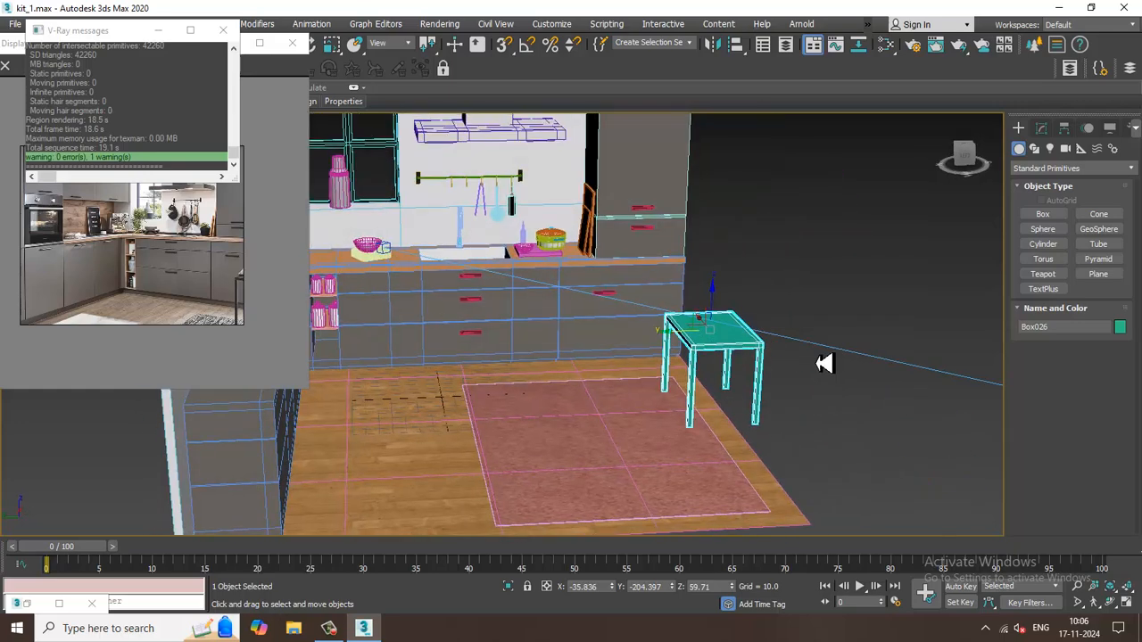
key(m)
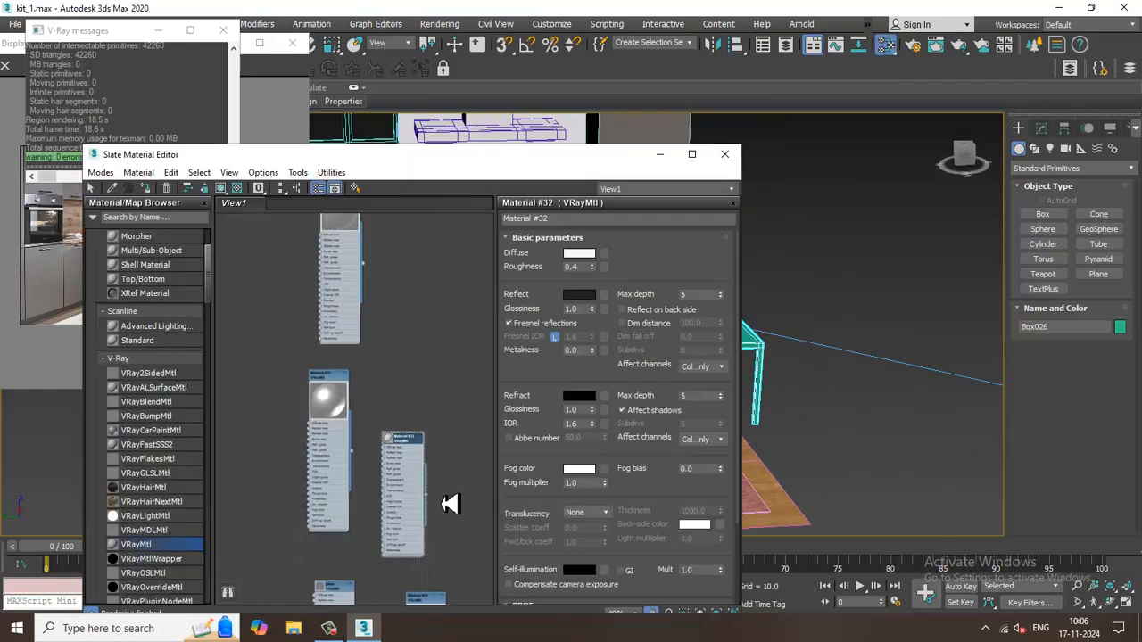
Add a new VRayMtl node in the empty space below the existing material nodes.
middle_drag(443, 580, 397, 426)
middle_drag(399, 589, 403, 324)
middle_drag(418, 434, 416, 253)
middle_drag(364, 528, 379, 321)
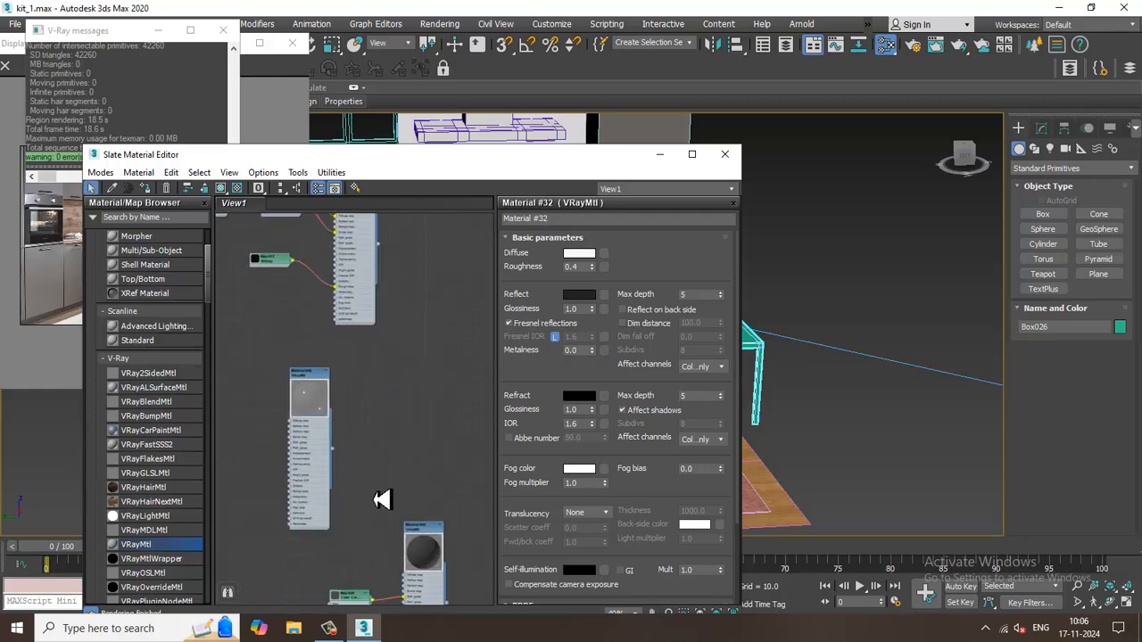
middle_drag(382, 499, 395, 252)
middle_drag(383, 456, 381, 264)
middle_drag(389, 427, 390, 316)
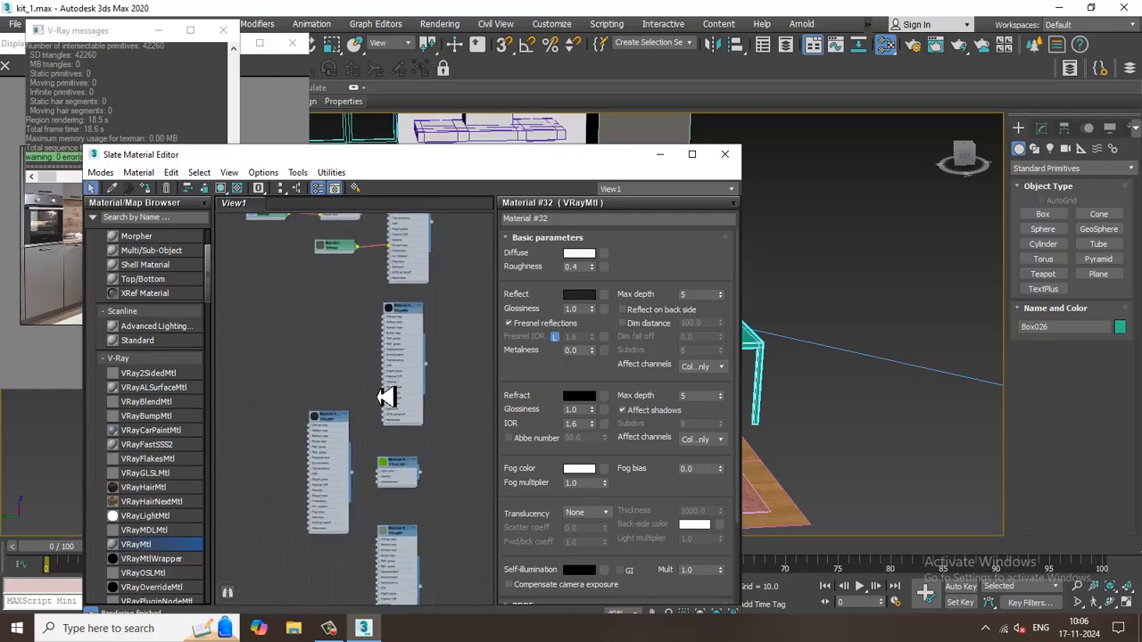
middle_drag(387, 395, 364, 262)
middle_drag(381, 449, 356, 264)
middle_drag(303, 530, 306, 451)
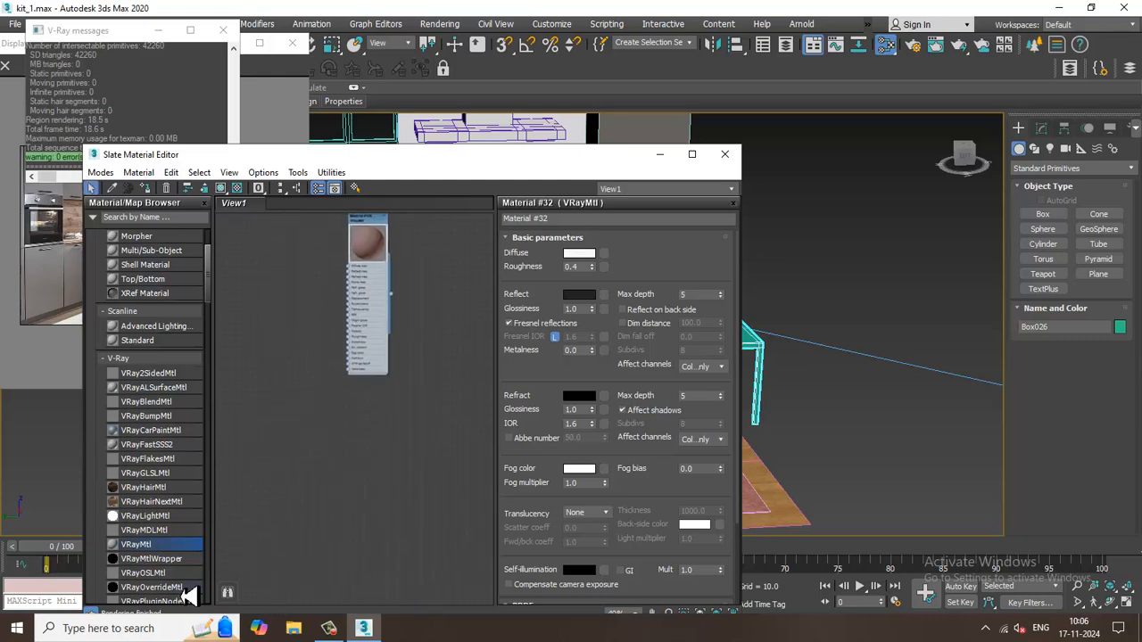
drag(330, 444, 353, 419)
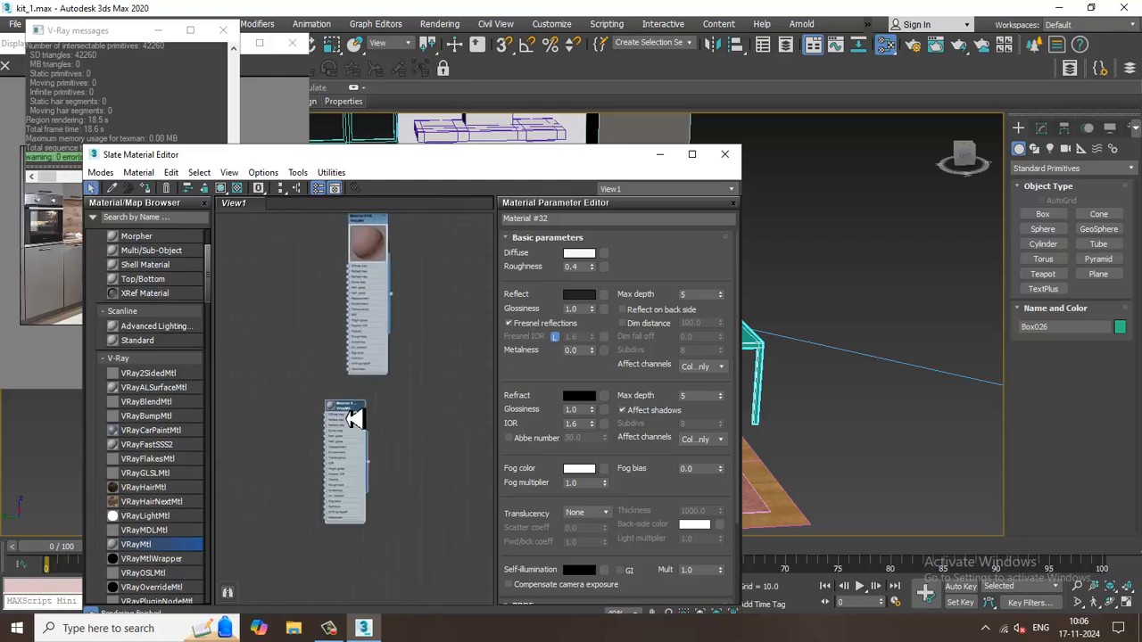
Open the new VRayMtl's parameters and set its diffuse colour to black.
double_click(353, 419)
scroll(348, 421, up, 2)
click(578, 254)
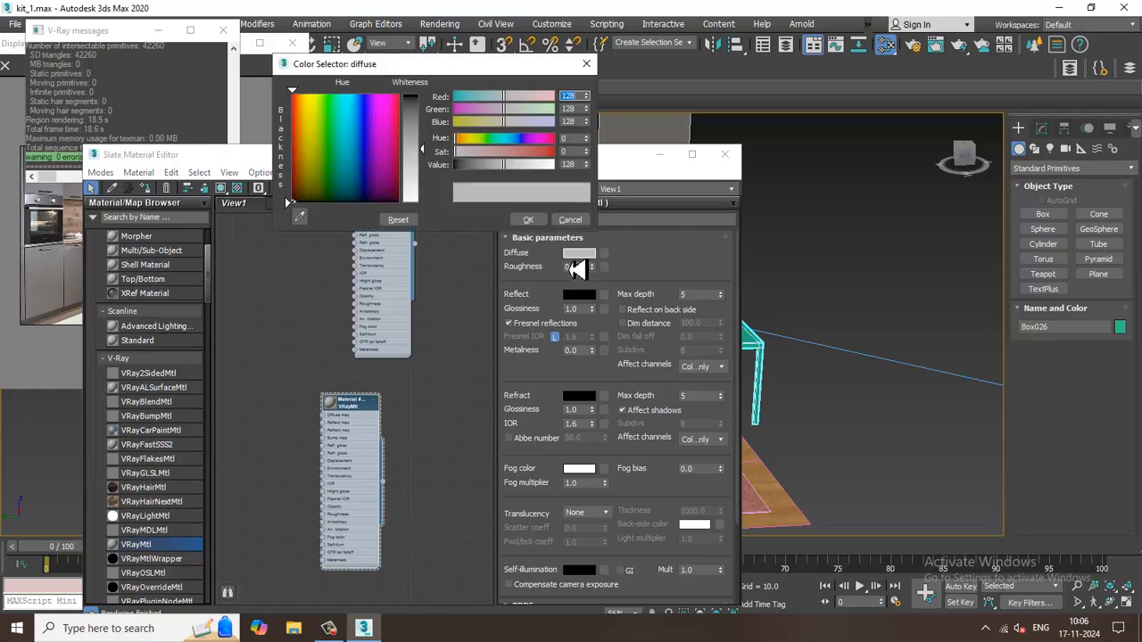
drag(435, 161, 434, 93)
click(528, 220)
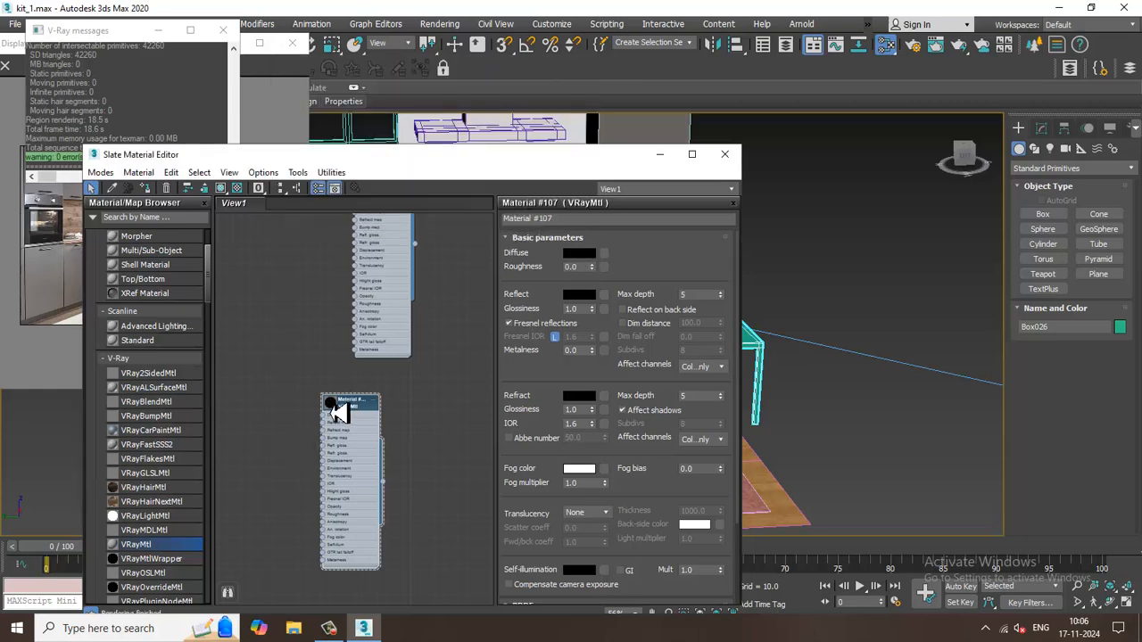
Give the black material a light grey reflection with glossiness 0.7 and an unlocked Fresnel IOR of 2.33, and assign it to the table.
click(580, 295)
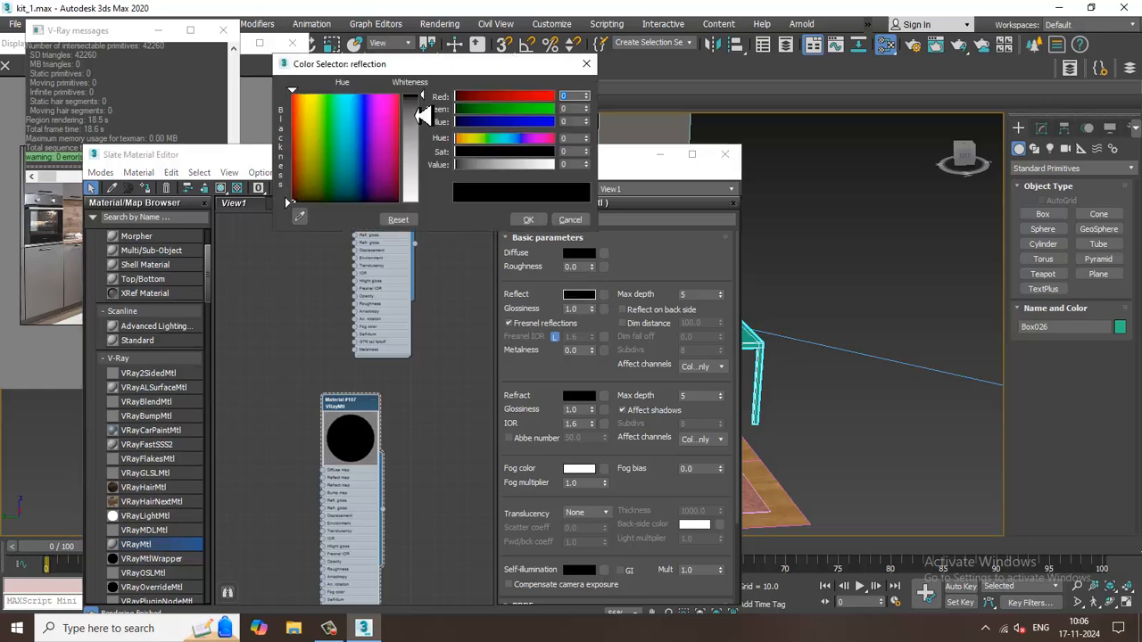
drag(422, 114, 433, 178)
click(528, 220)
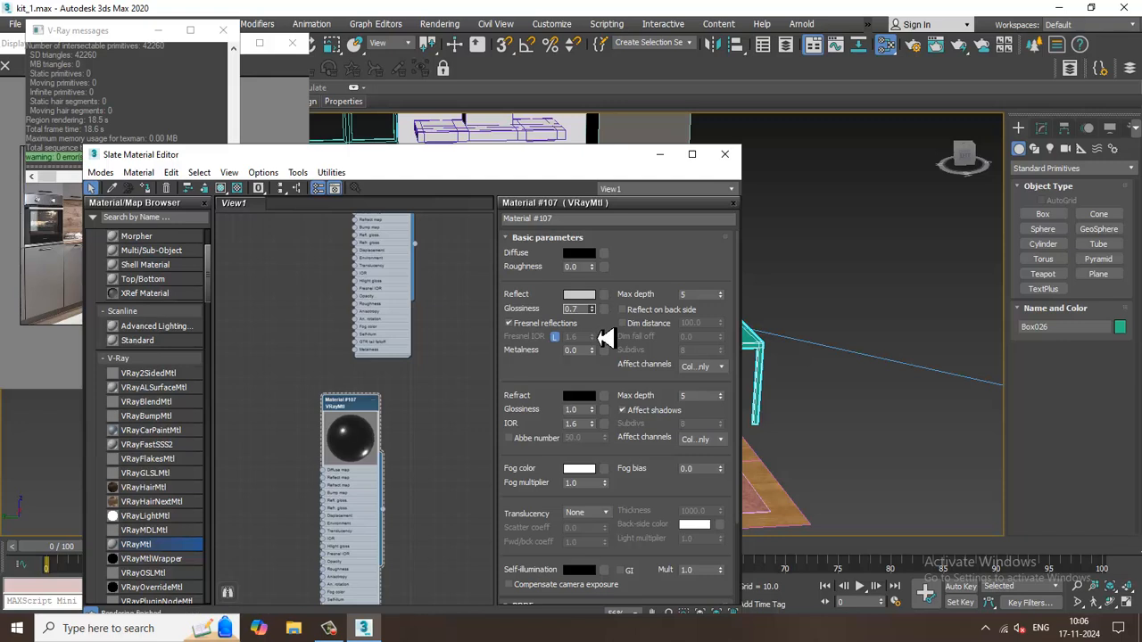
click(554, 337)
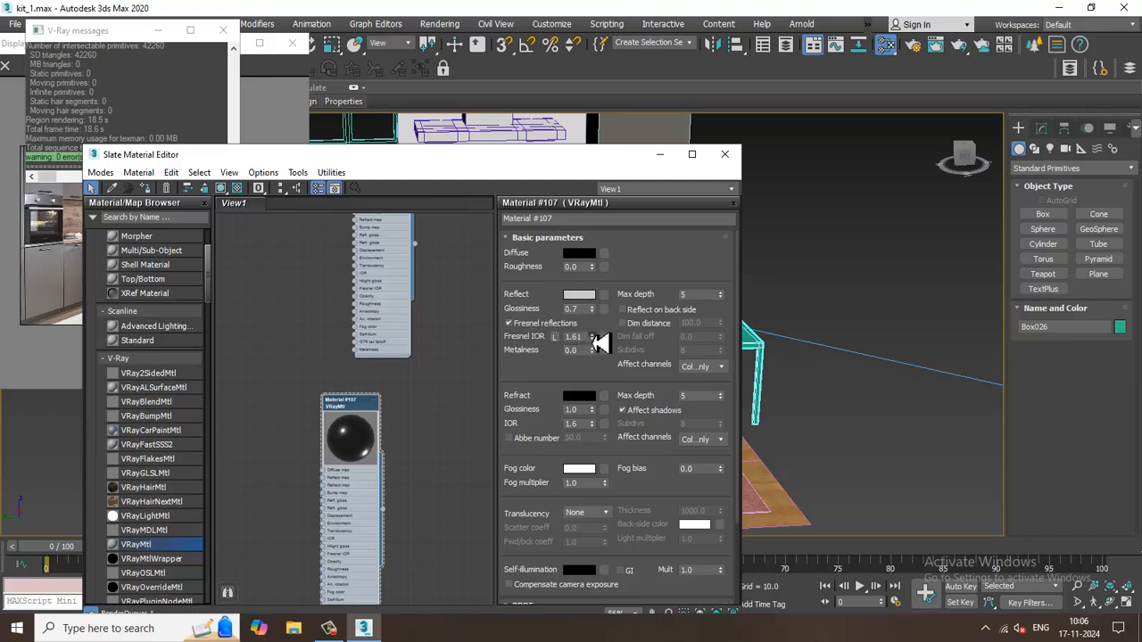
drag(604, 316, 606, 295)
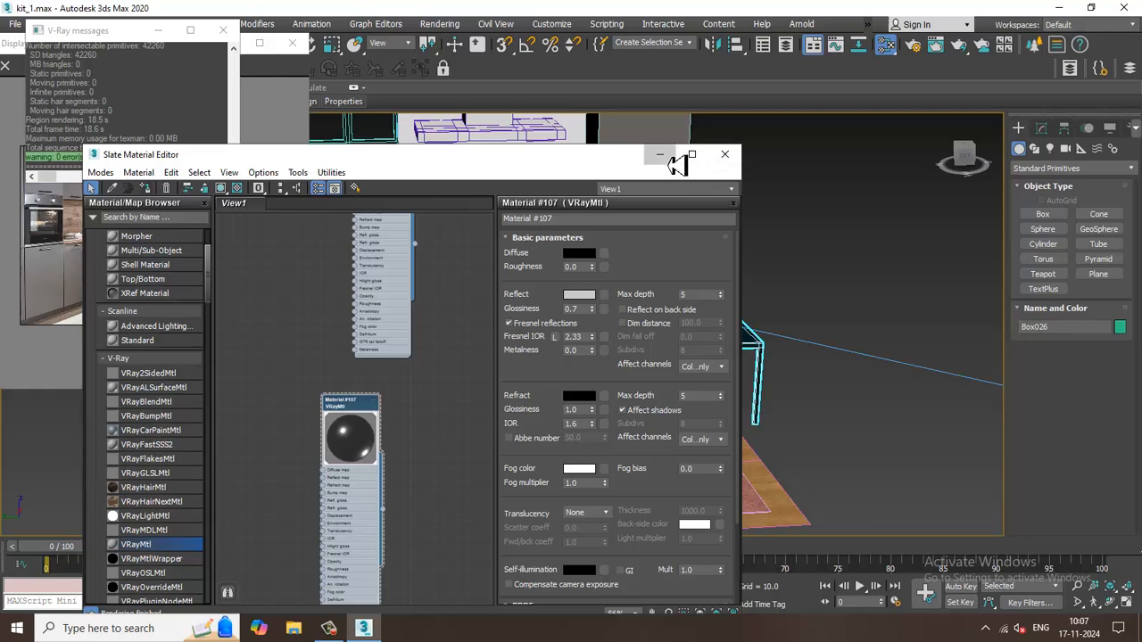
Switch to the camera view with safe frames shown, render it to check the table material, and close the frame buffer.
click(660, 155)
key(c)
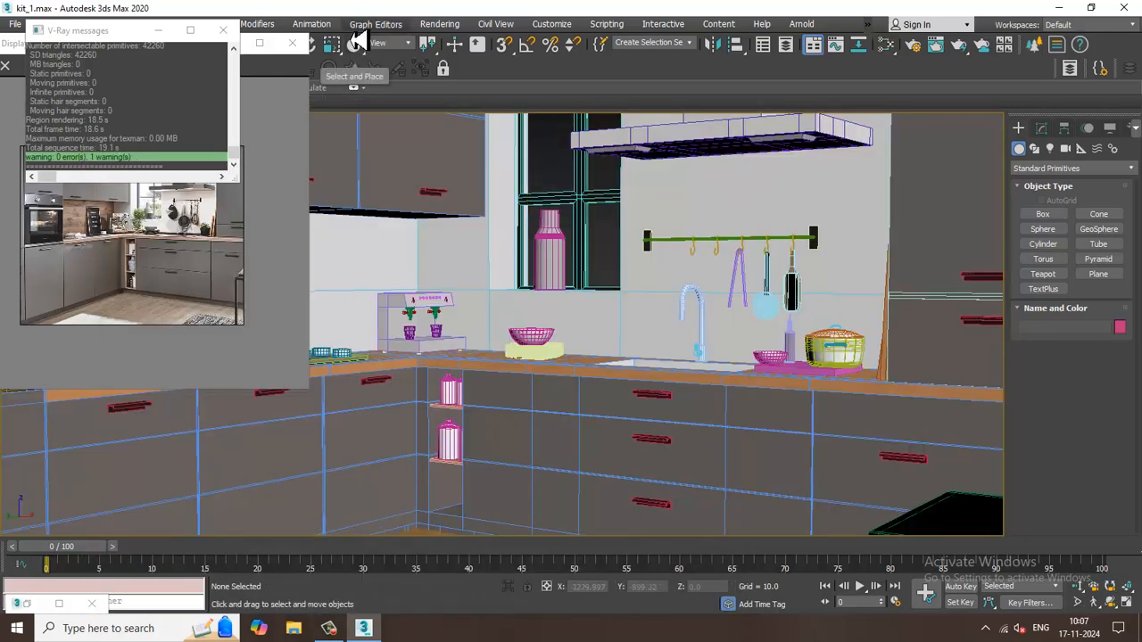
key(shift+f)
click(455, 24)
click(468, 49)
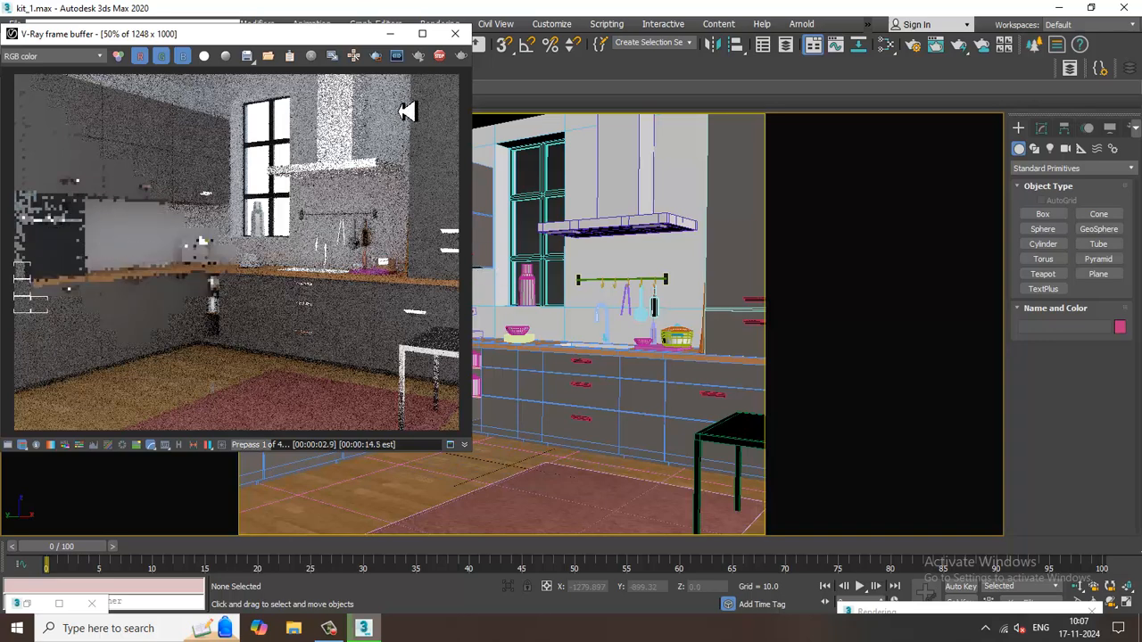
click(456, 34)
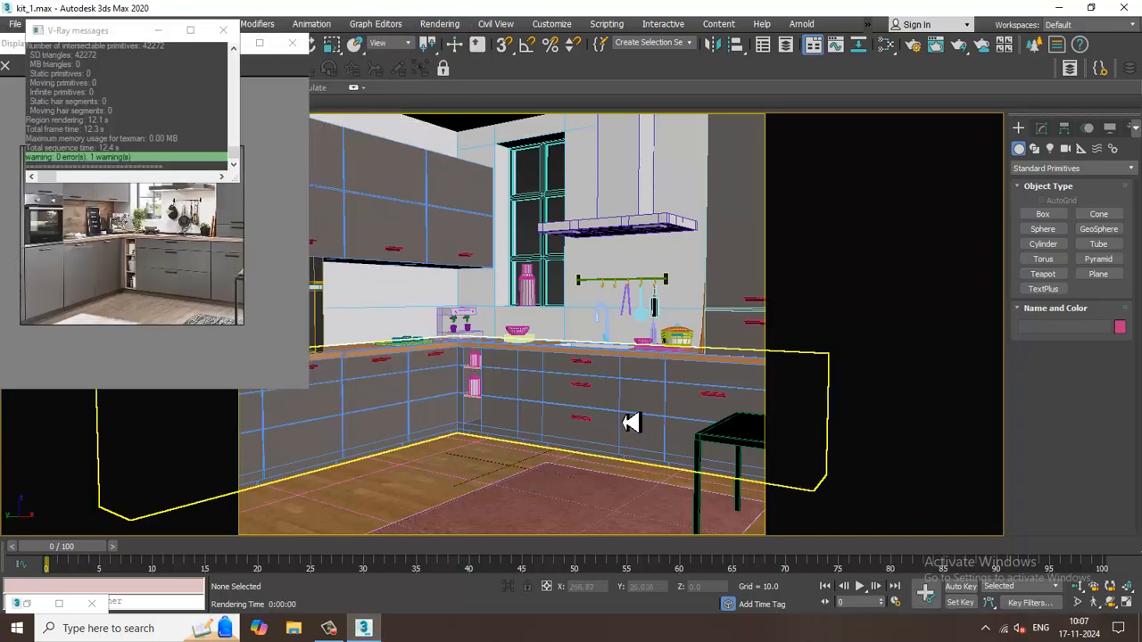
Set the Fresnel IOR of the black table material, Material #107, to 1.15.
key(m)
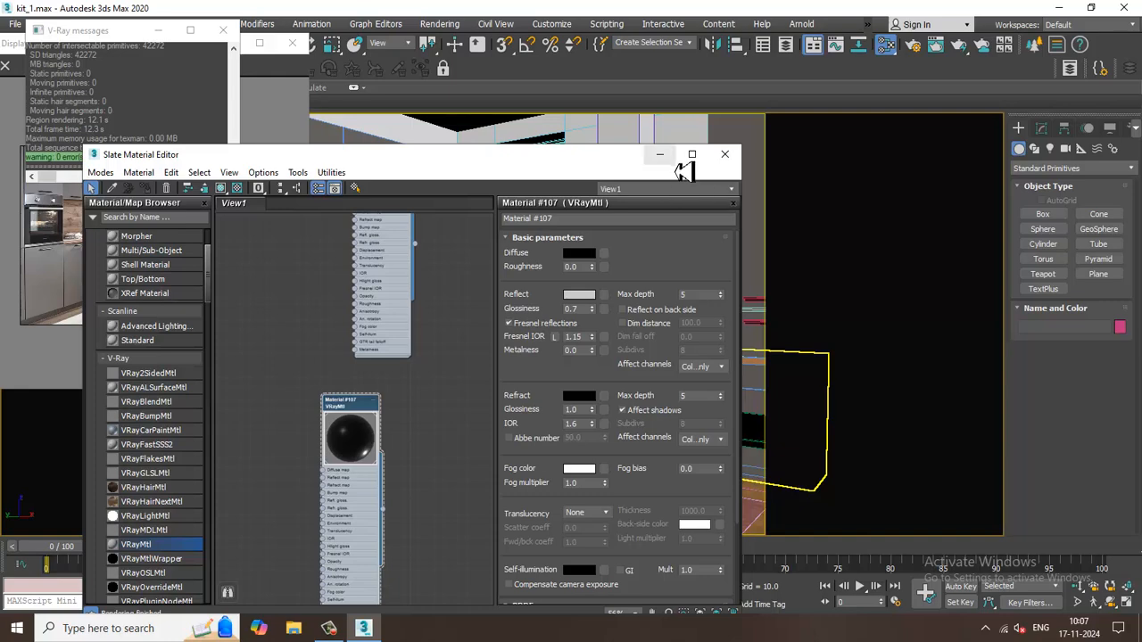
click(663, 158)
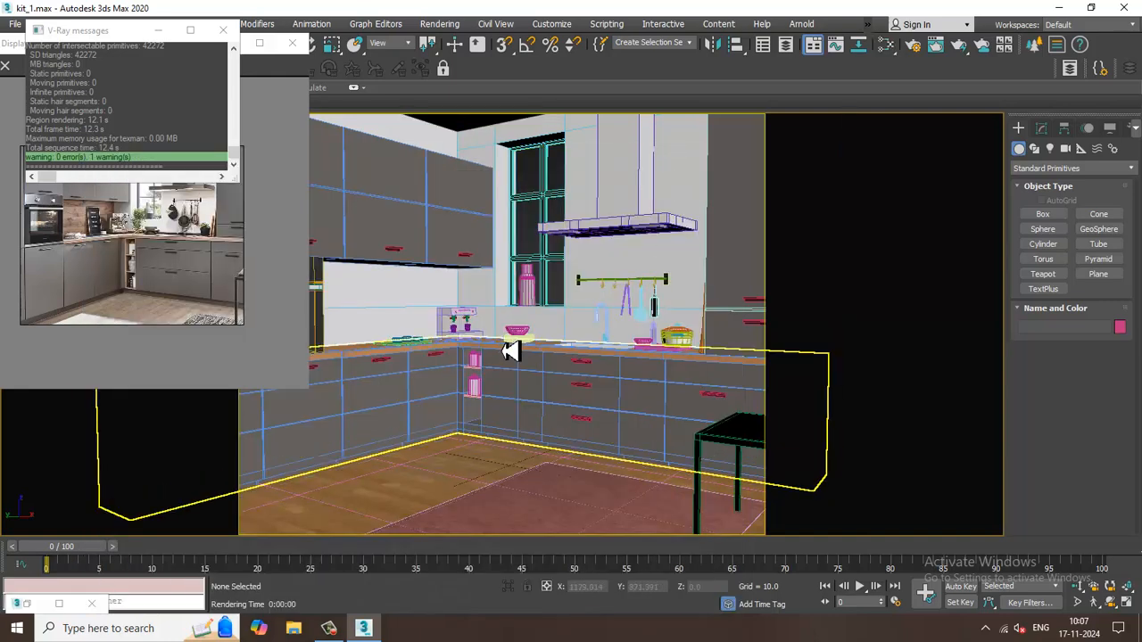
Open the parameters of the grey Material #105 and render the camera view again to check the materials.
key(m)
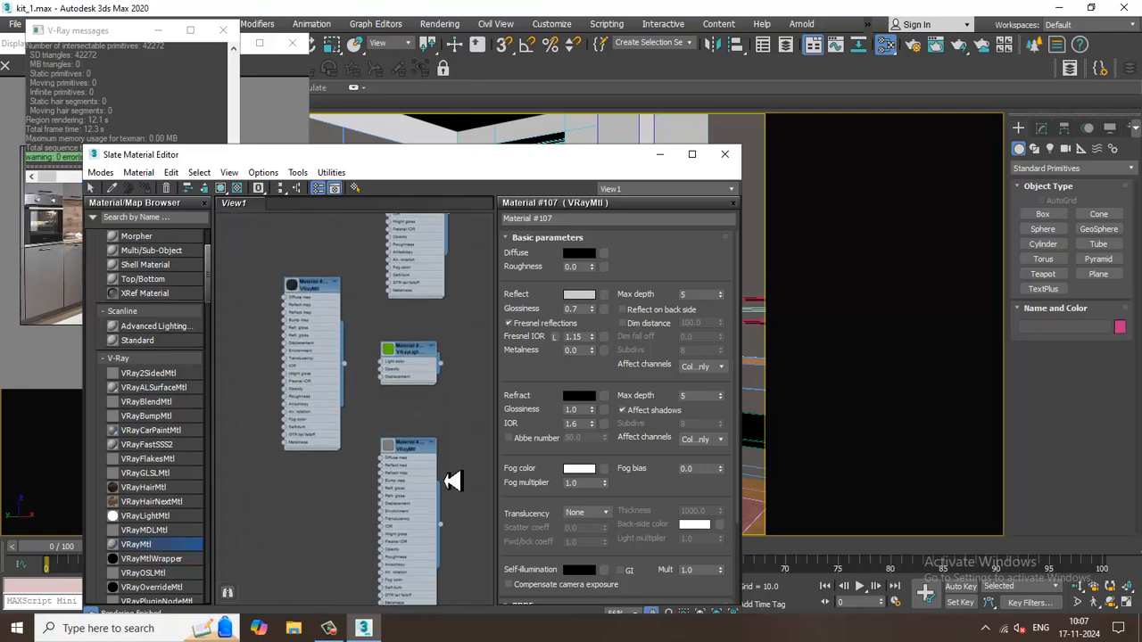
double_click(420, 457)
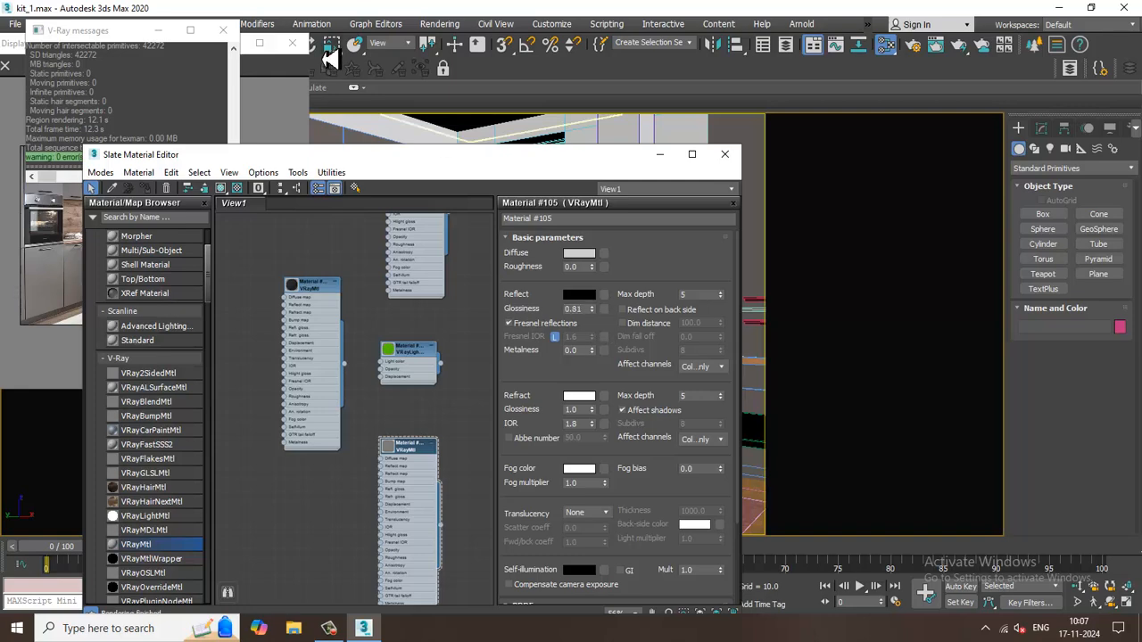
click(442, 26)
click(460, 53)
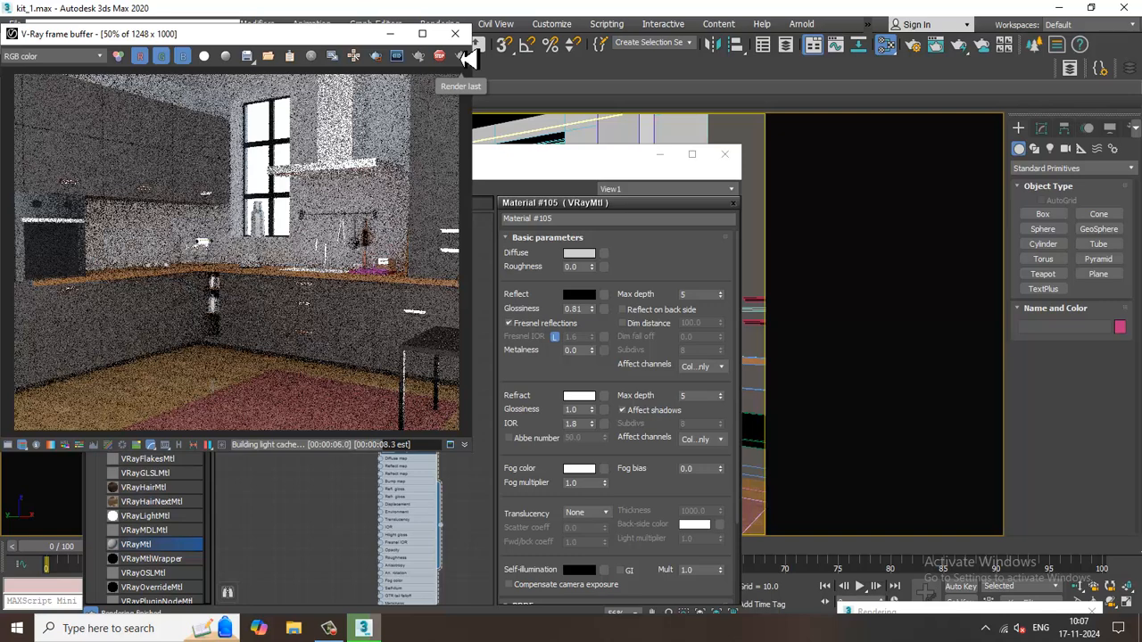
click(330, 630)
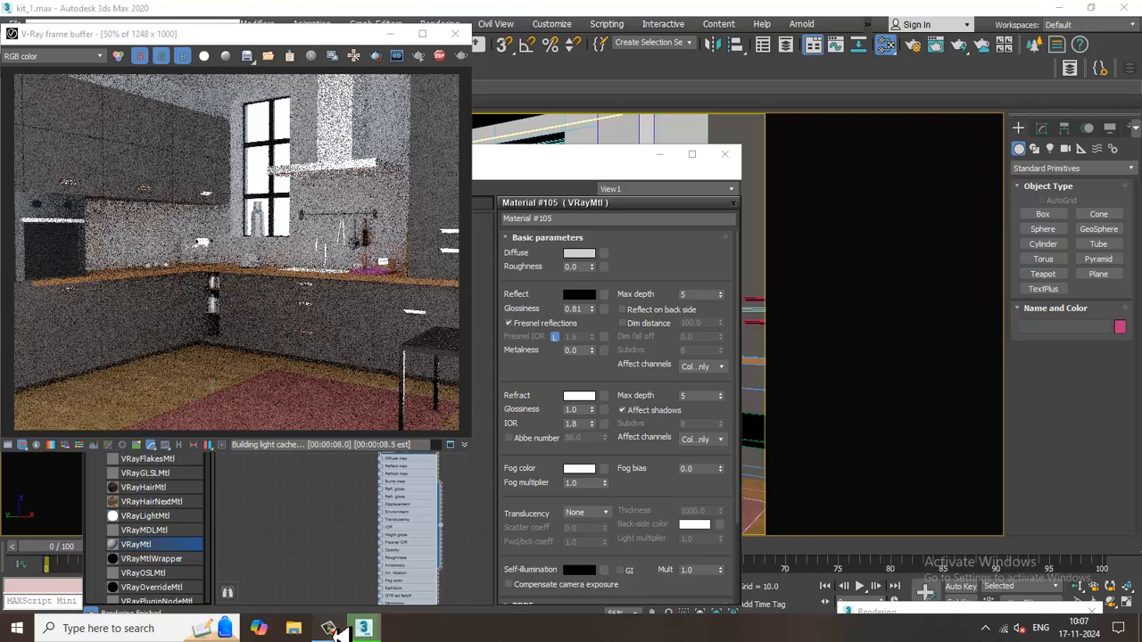
click(330, 630)
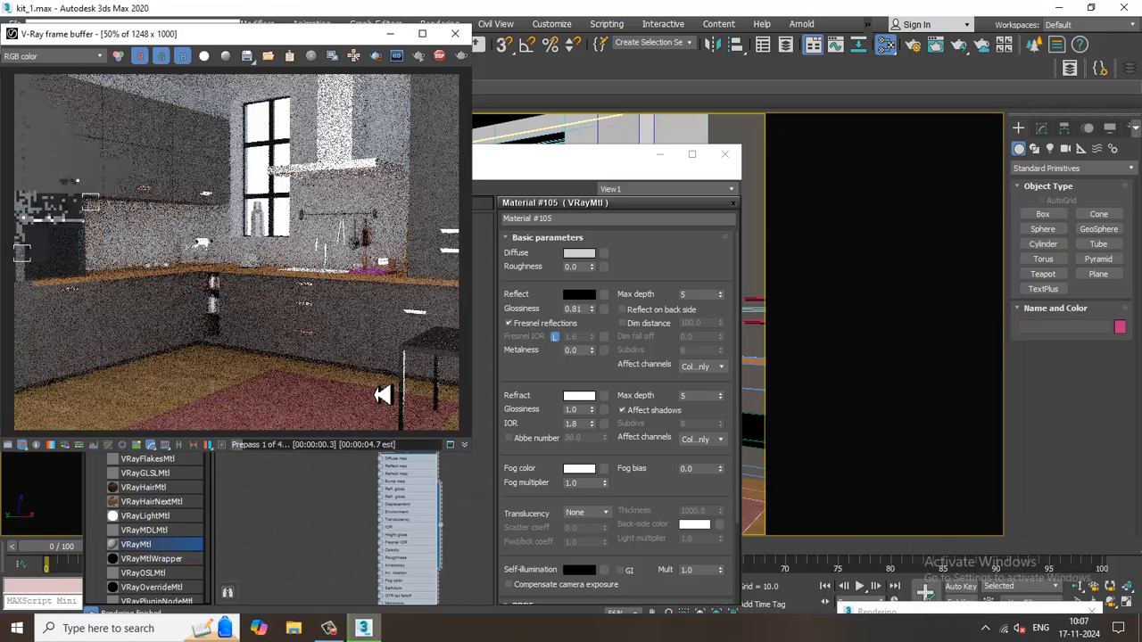